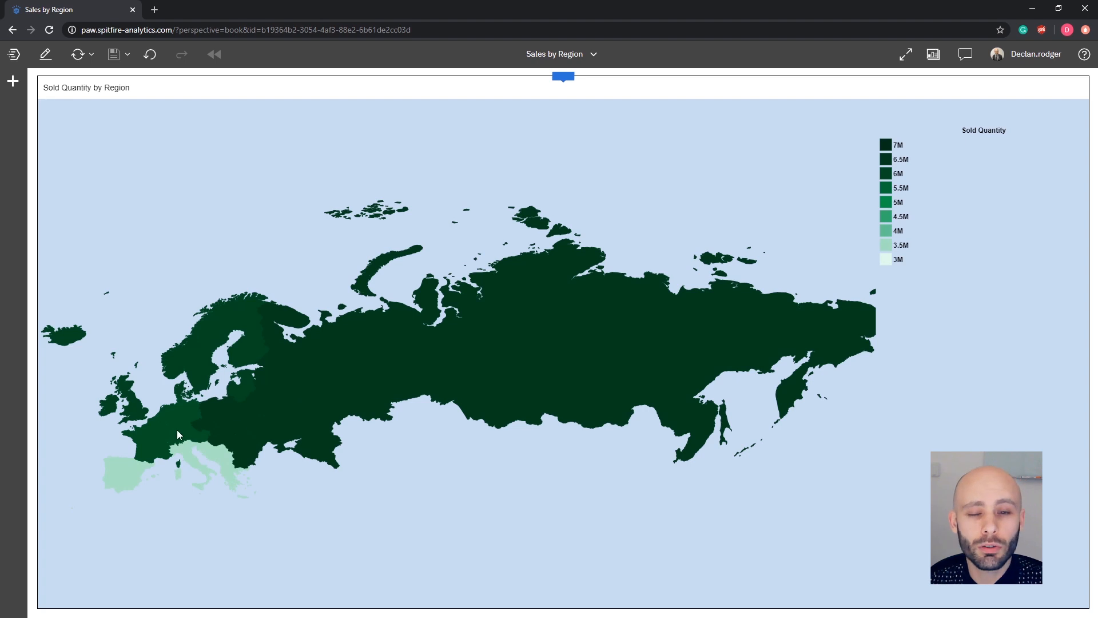
Select the sales view and open its visualization picker, closing it without changing the type.
left_click(131, 471)
left_click(105, 419)
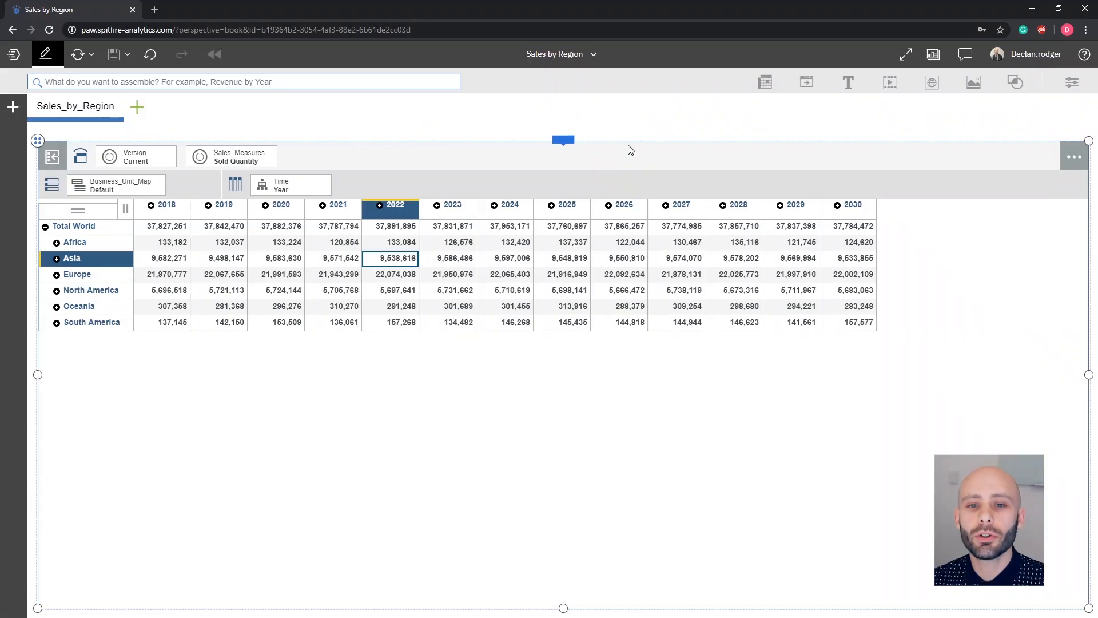
left_click(570, 141)
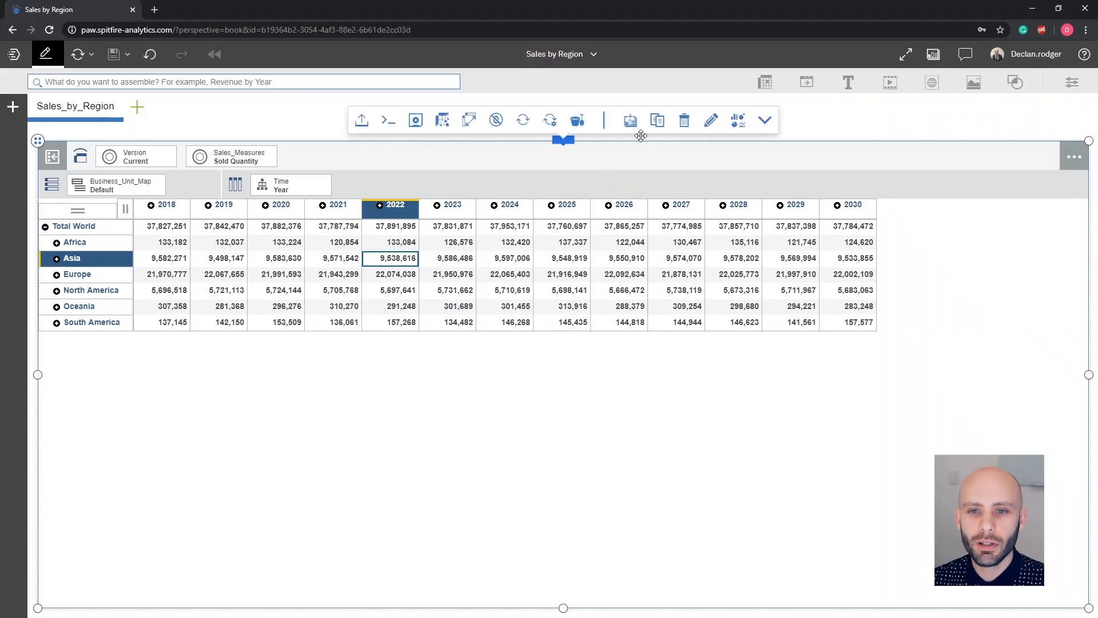
left_click(738, 120)
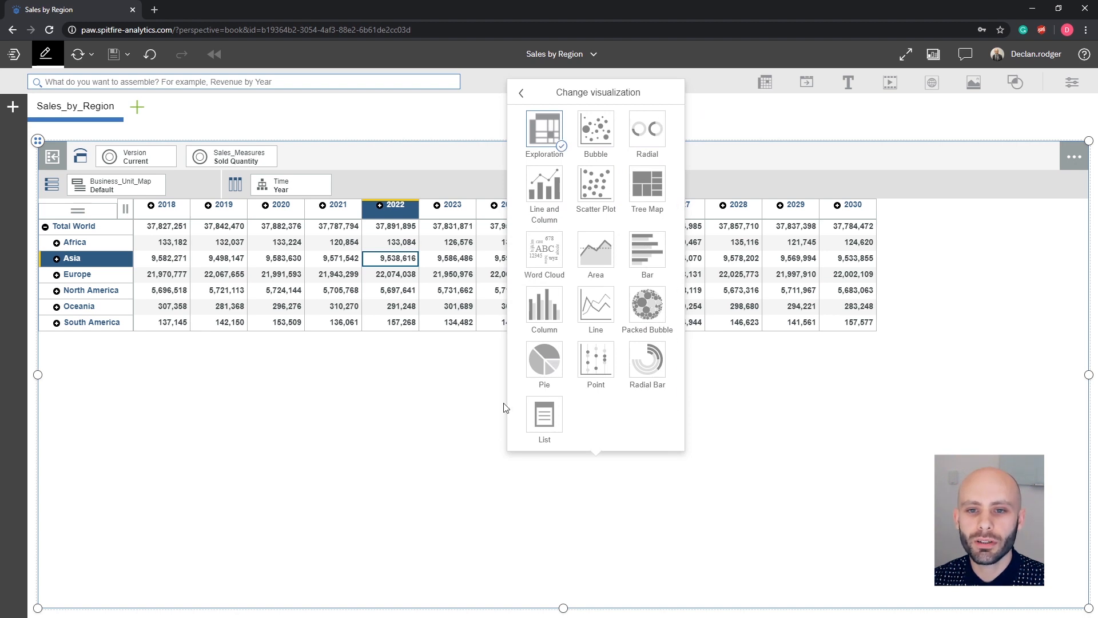
left_click(532, 101)
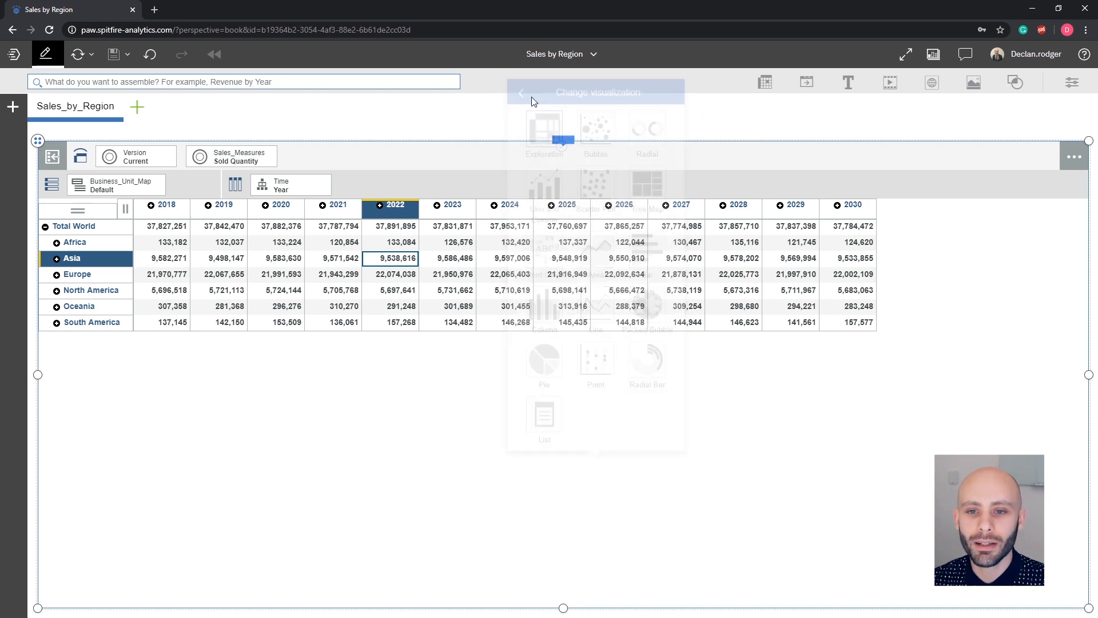
Expand and collapse Europe, then move Sales_Measures onto the columns in place of Time.
left_click(333, 261)
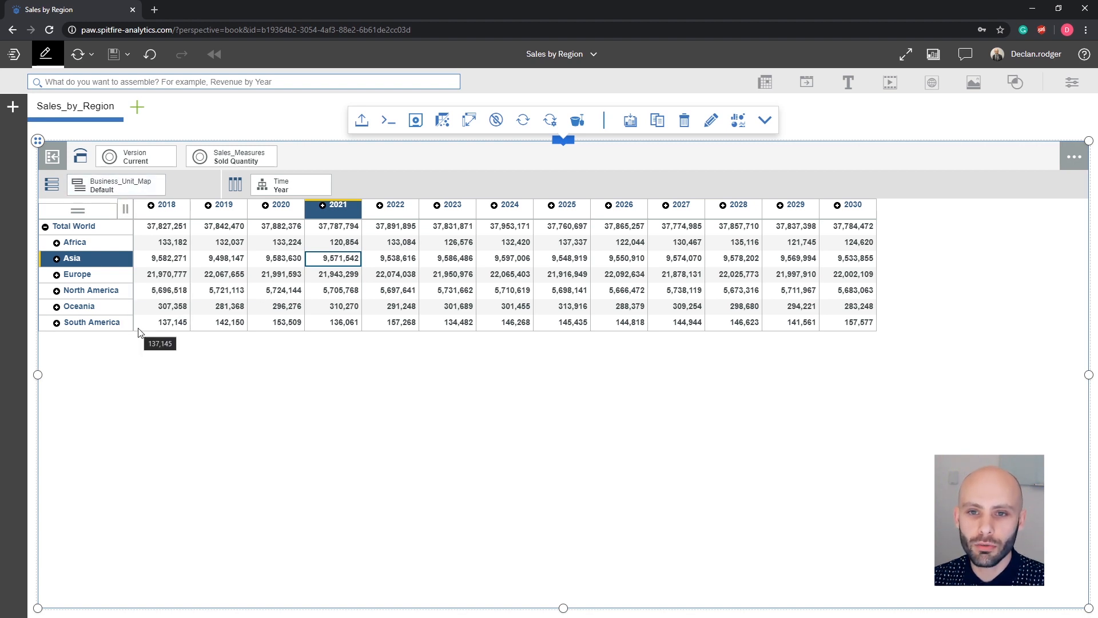
left_click(66, 278)
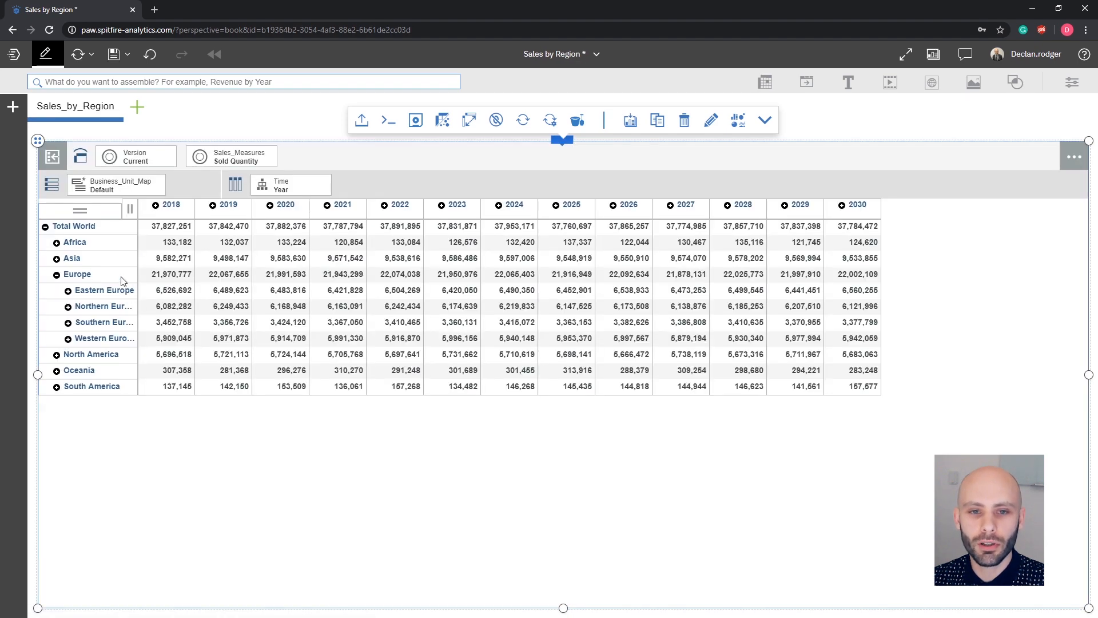
left_click(57, 277)
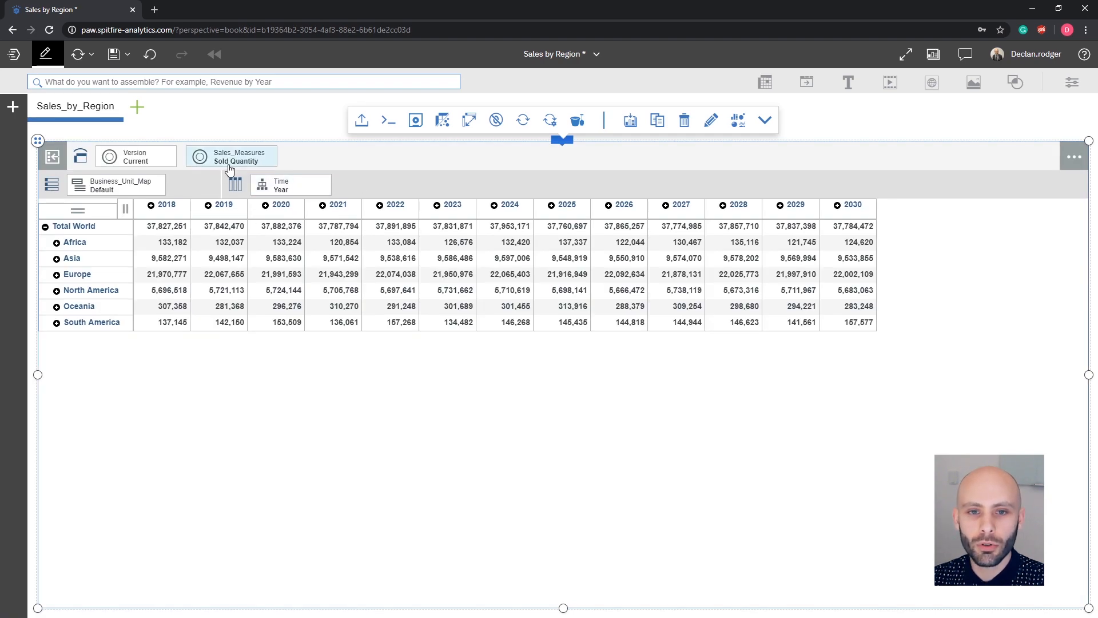
left_click_drag(227, 164, 268, 182)
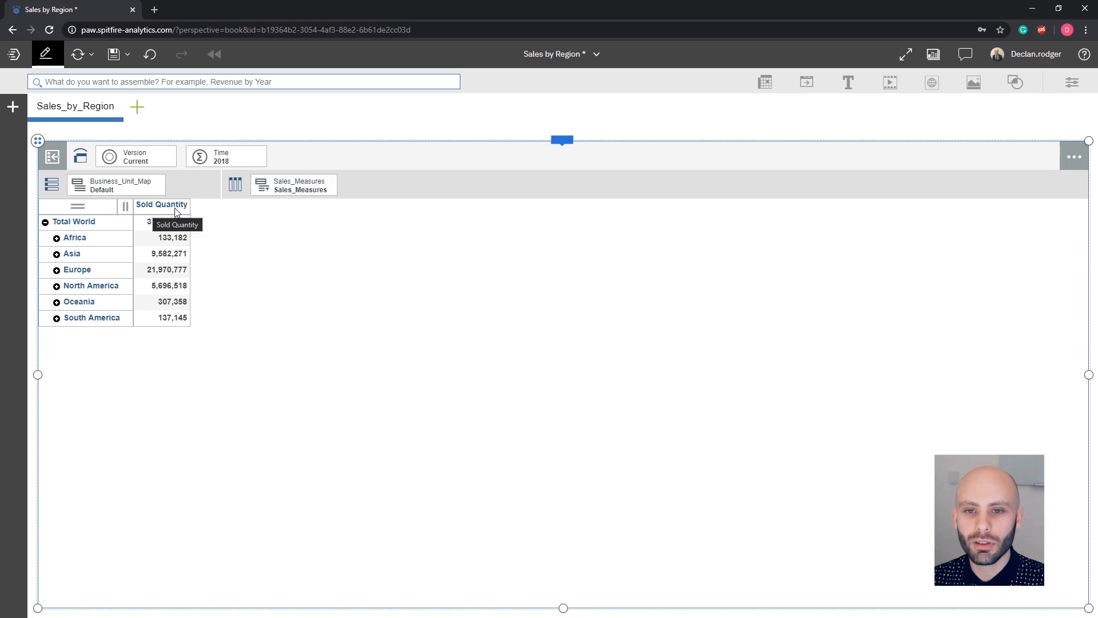
Open the data tree, expand the Test database and widen the tree panel.
left_click(18, 109)
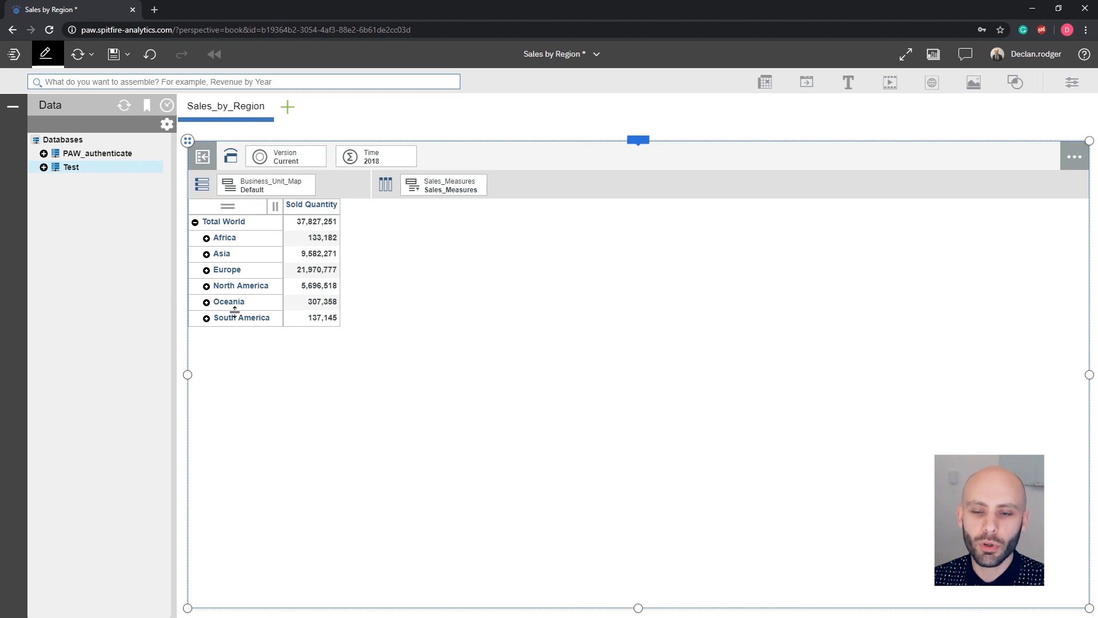
left_click(44, 166)
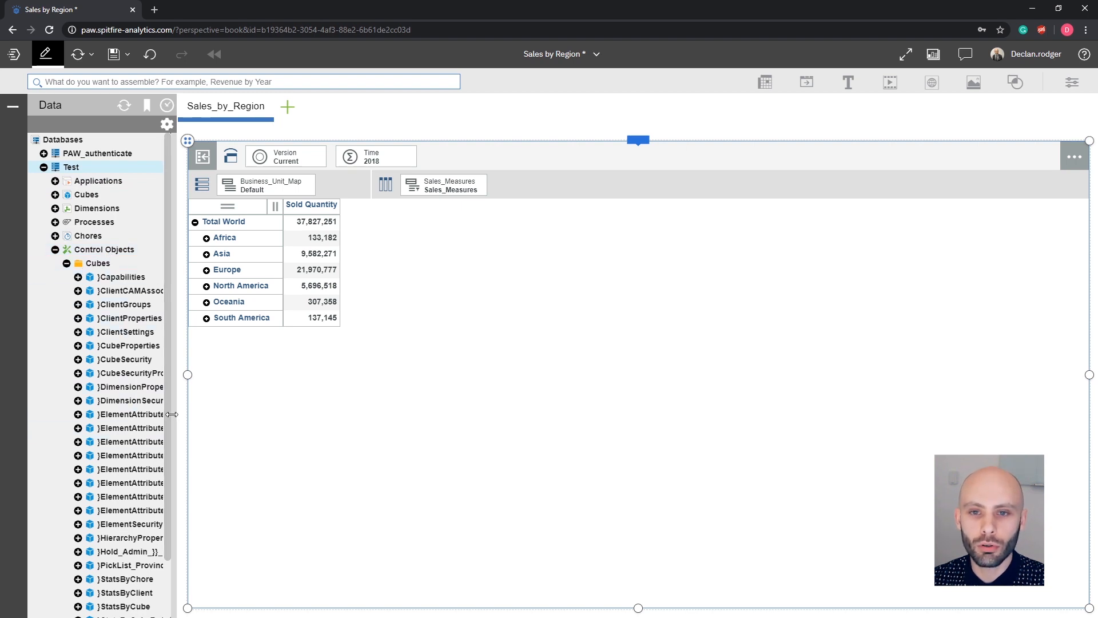
left_click_drag(176, 414, 231, 414)
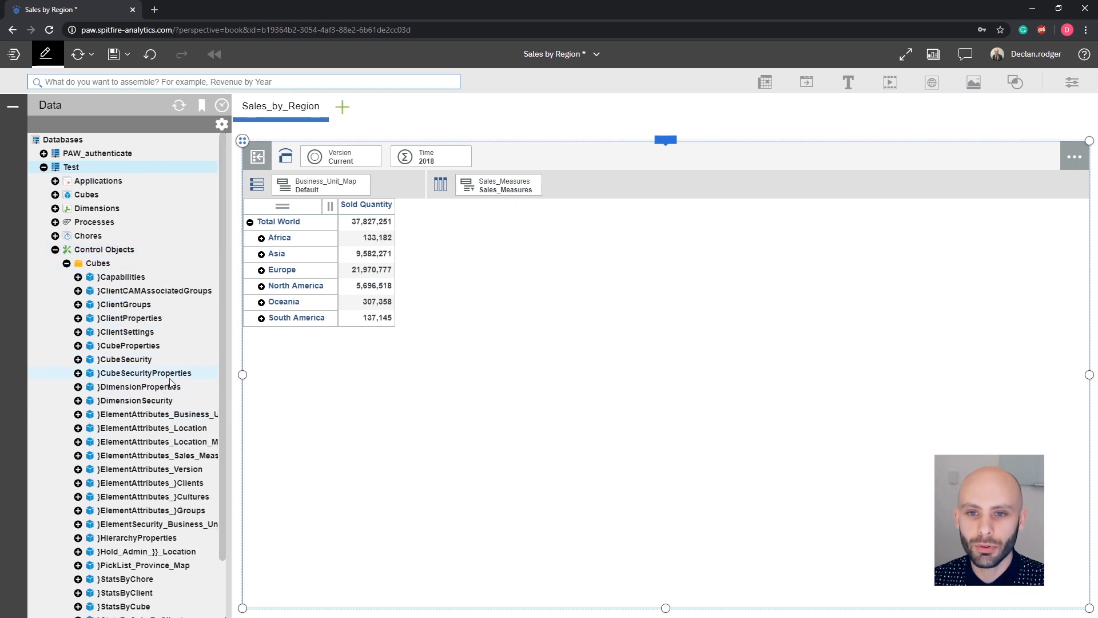
Add a new sheet using the single full-panel layout template.
left_click(343, 108)
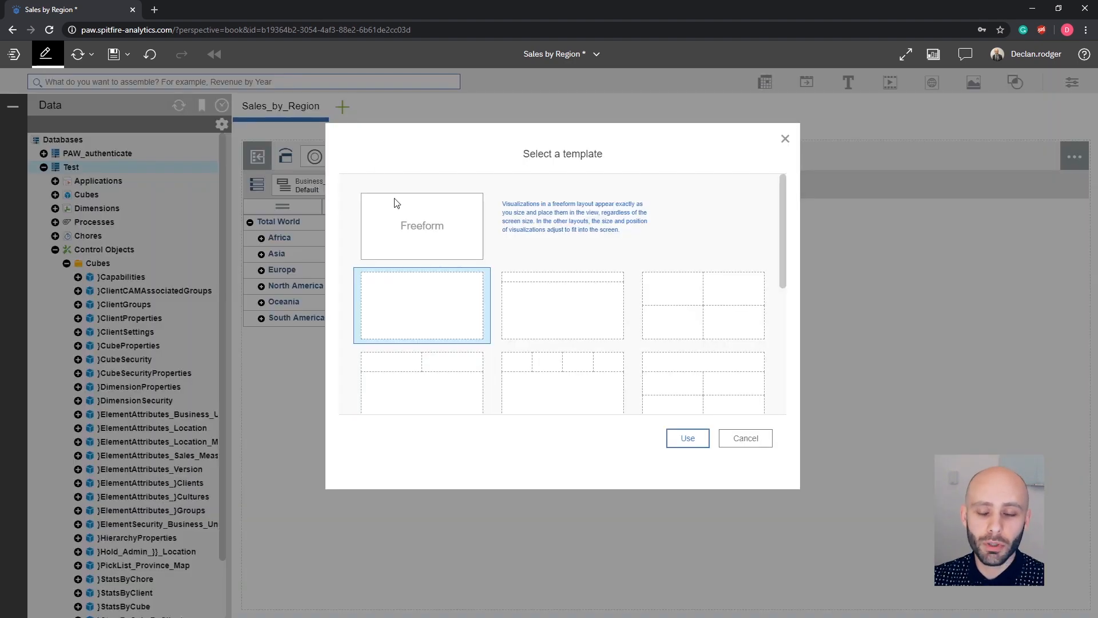
left_click(686, 439)
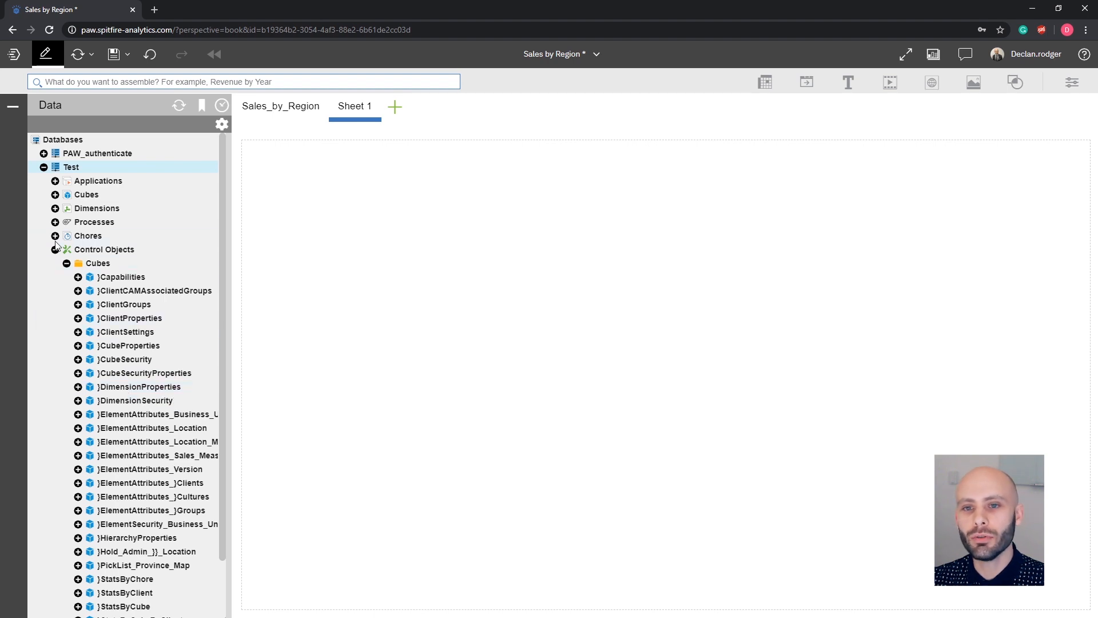
Open the Create_Dimension_Attributes_Cube process for editing on the new sheet.
left_click(55, 224)
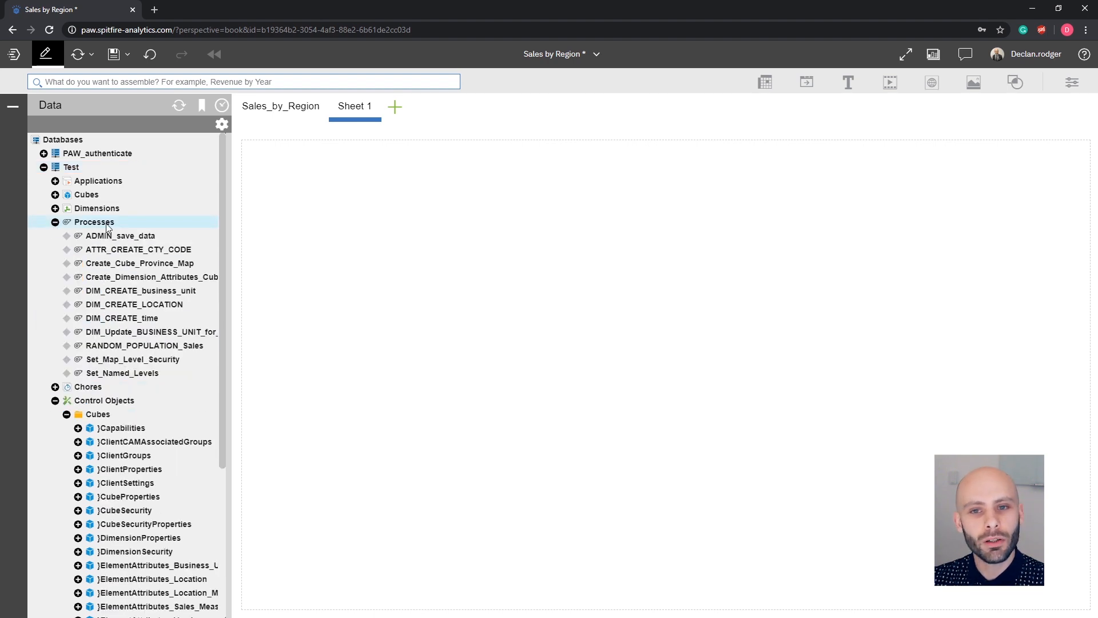
right_click(120, 282)
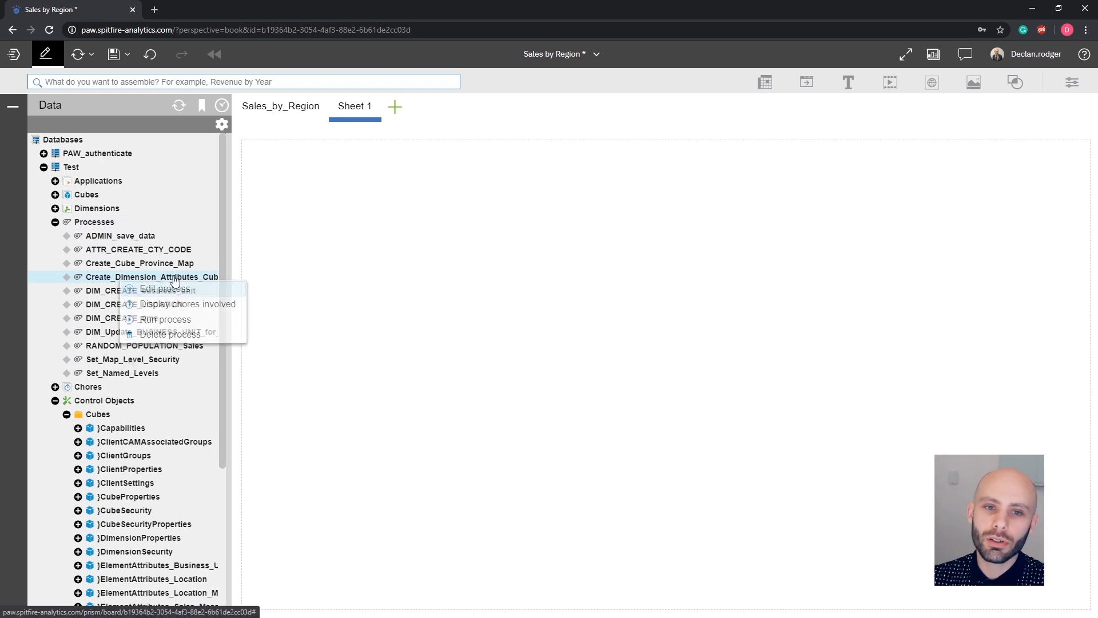
left_click(172, 288)
left_click(13, 106)
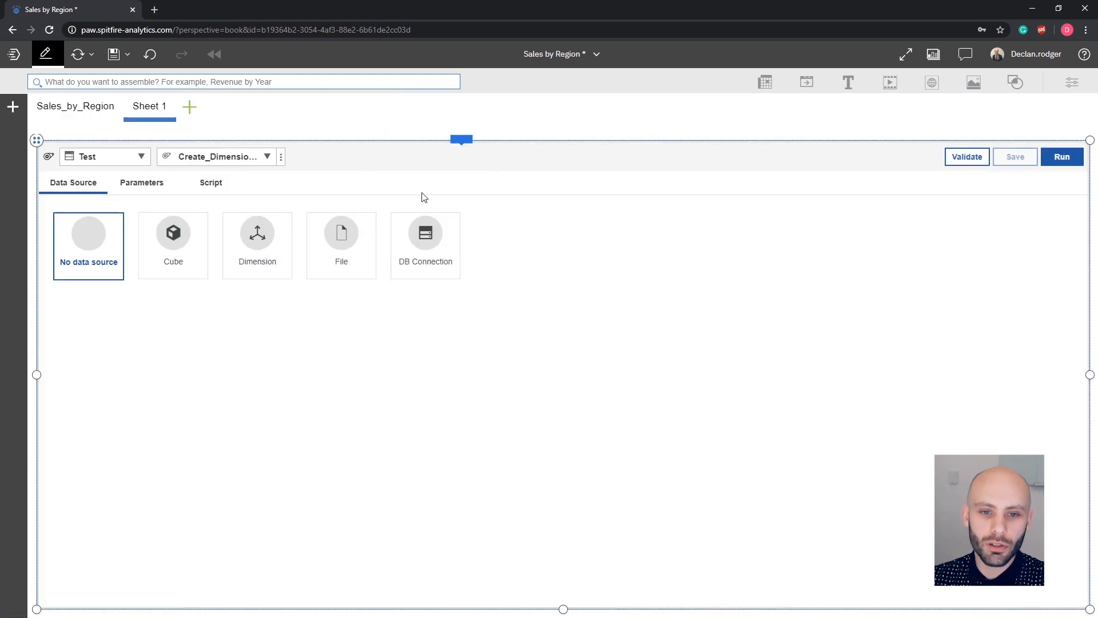
Run the Create_Dimension_Attributes_Cube process from its Script view.
left_click(211, 184)
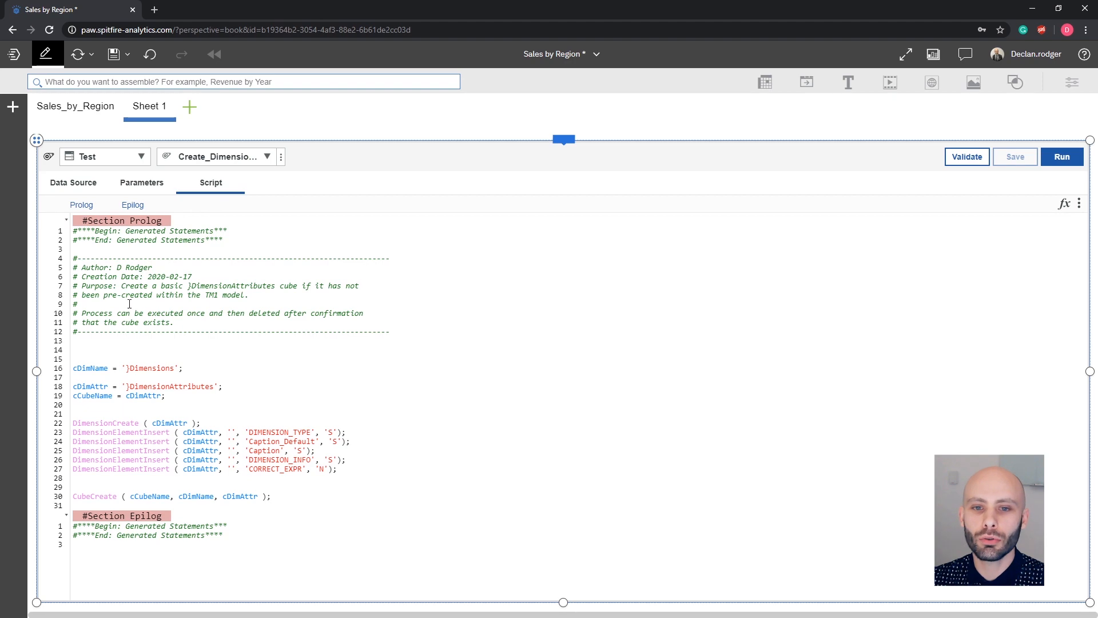
left_click(1049, 163)
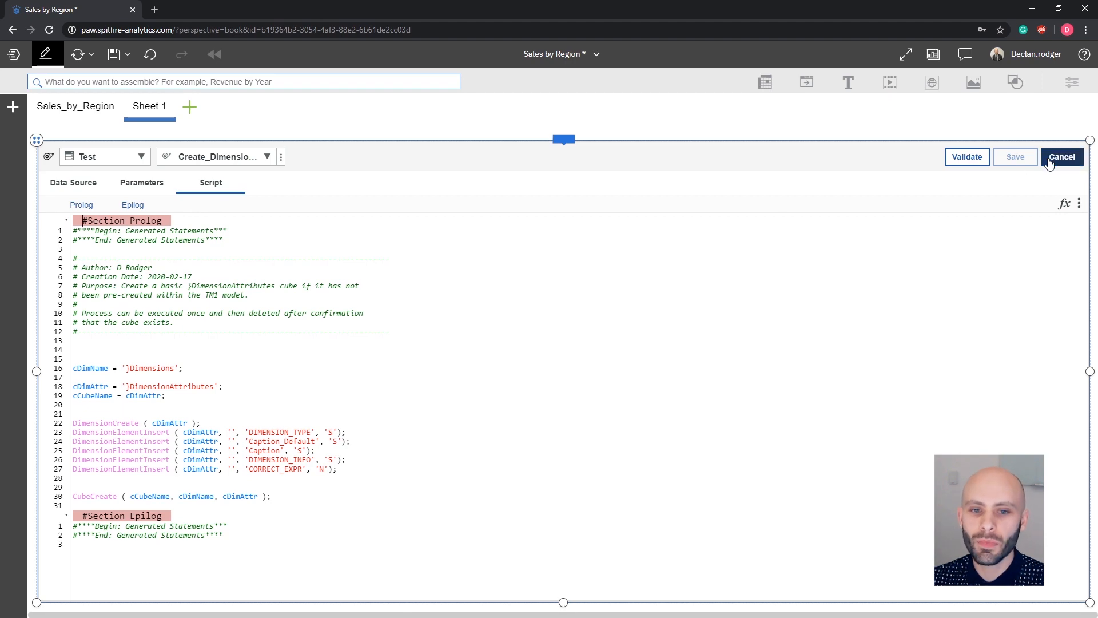
Collapse the Processes and Control Objects folders and refresh the Test database tree.
left_click(12, 106)
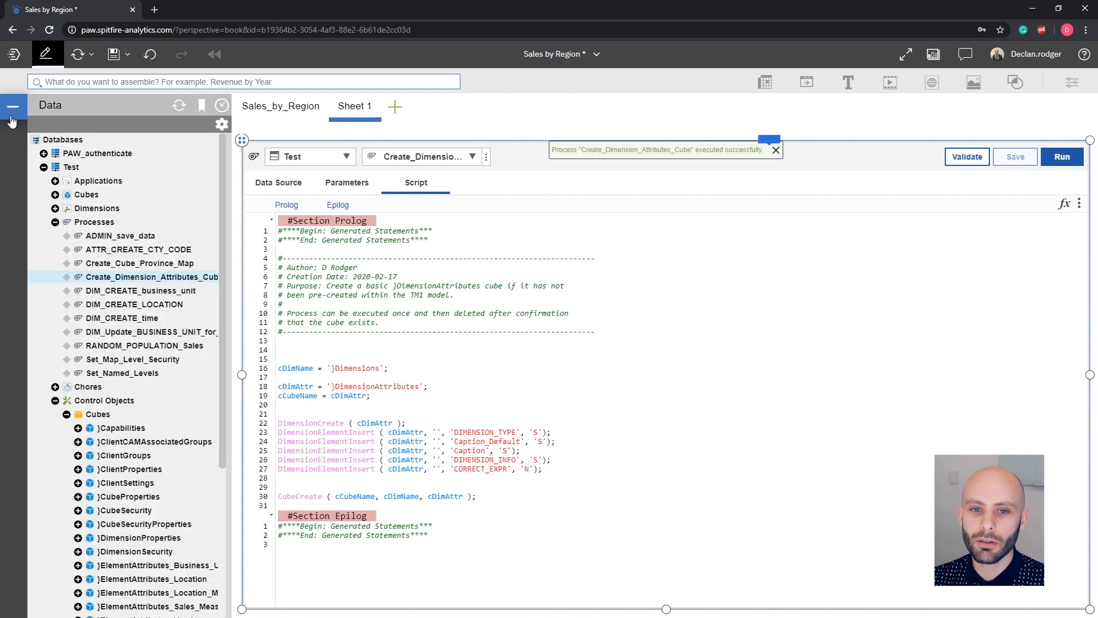
left_click(55, 222)
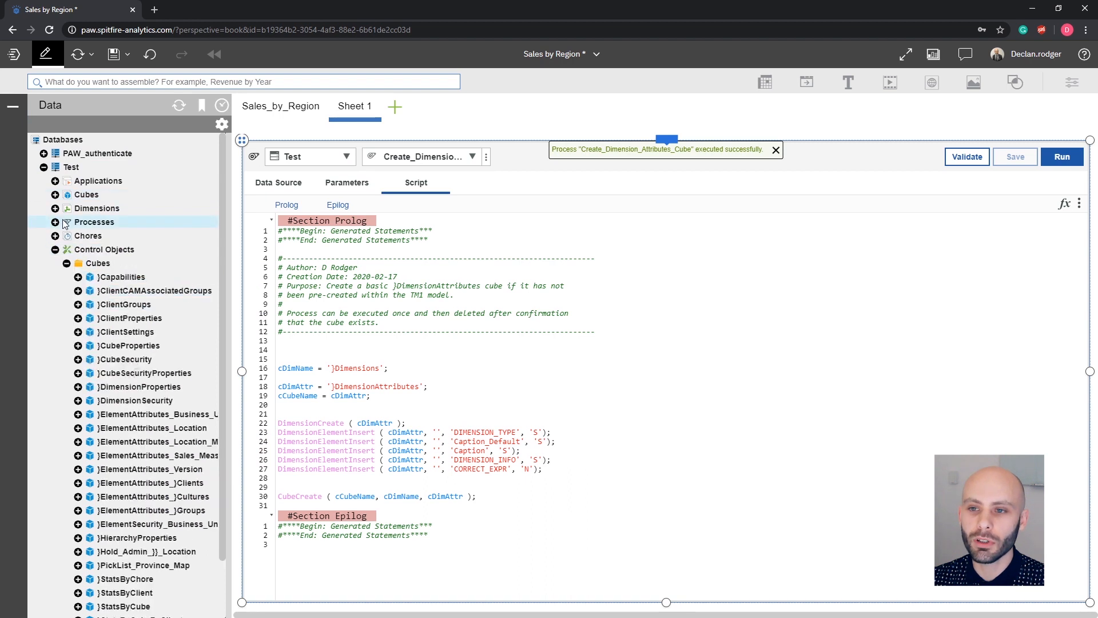
left_click(85, 251)
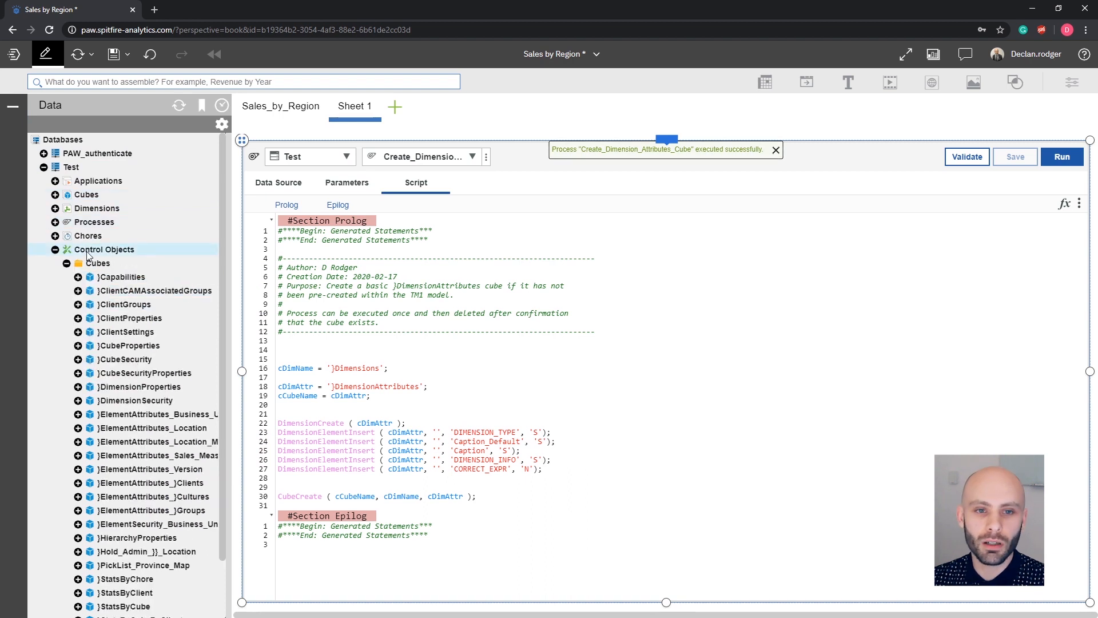
left_click(179, 106)
left_click(44, 167)
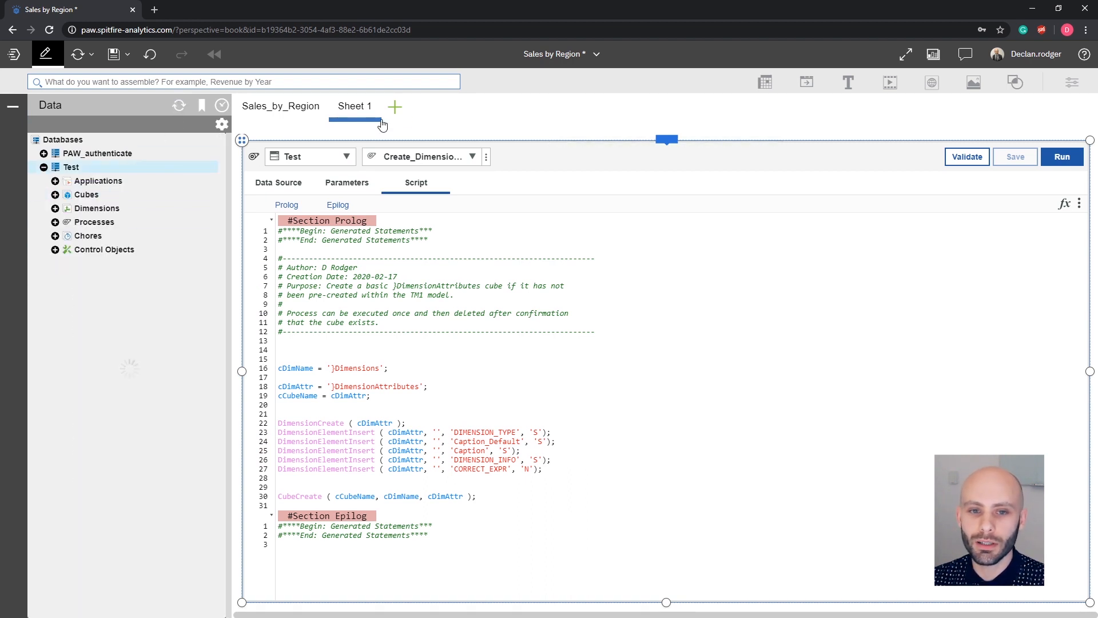
Delete the process editor widget from Sheet 1.
mouse_move(663, 142)
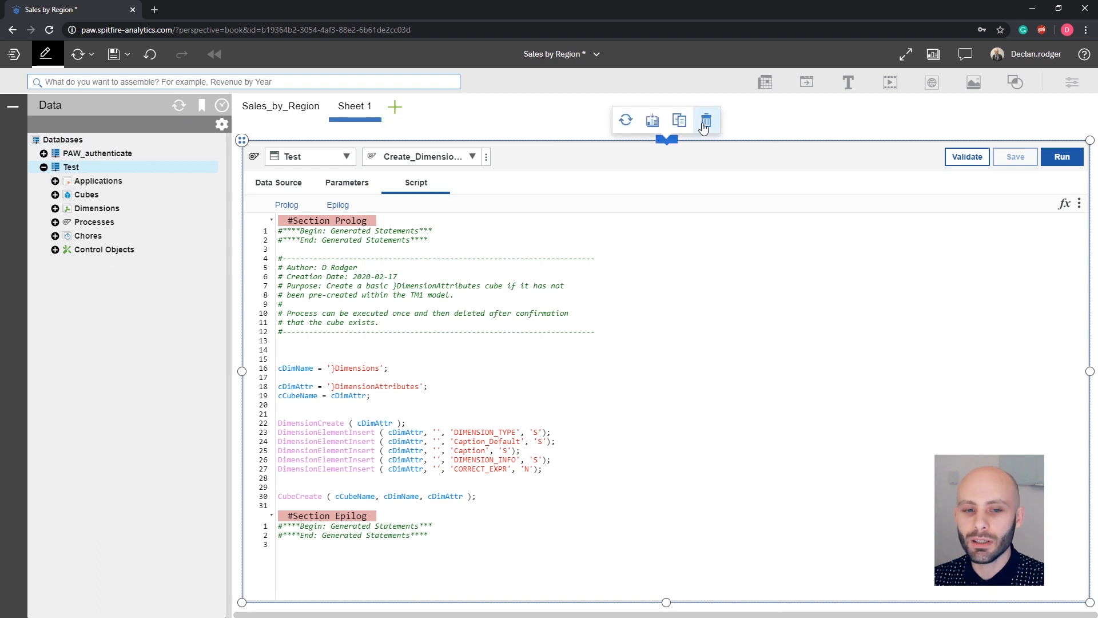
left_click(705, 117)
Add a new view of the DimensionAttributes control cube from the Control Objects cubes.
left_click(55, 249)
left_click(66, 263)
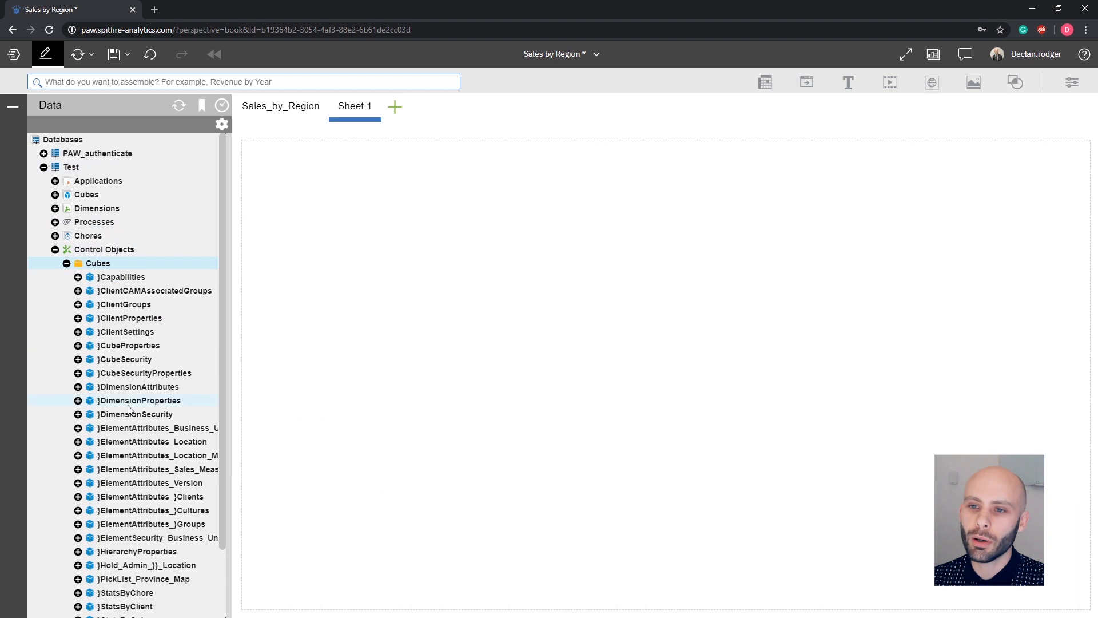
right_click(138, 391)
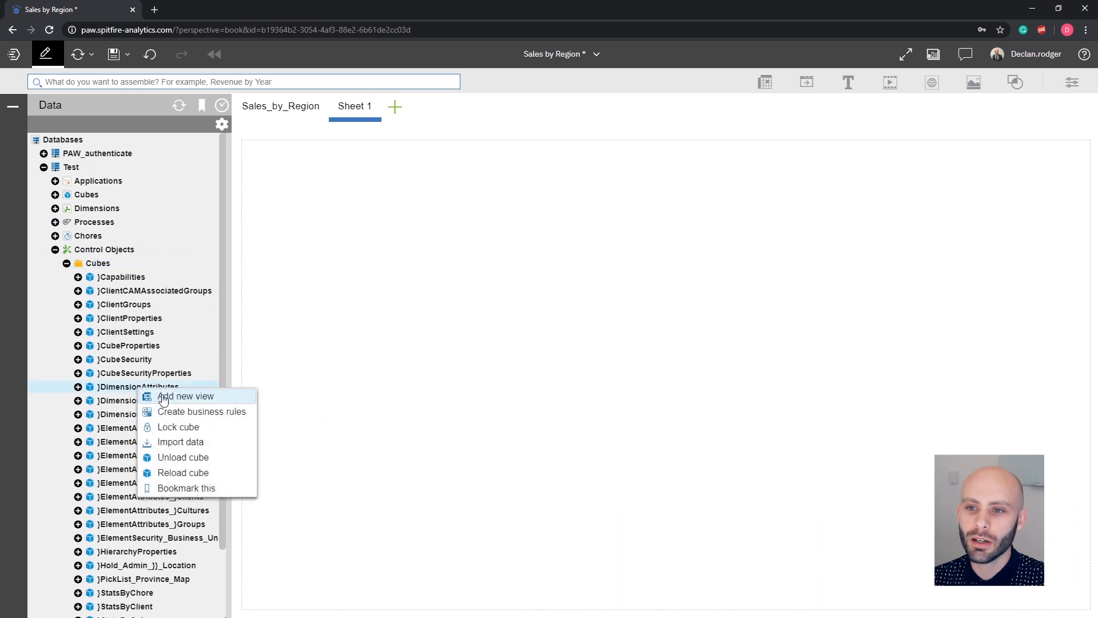
left_click(163, 399)
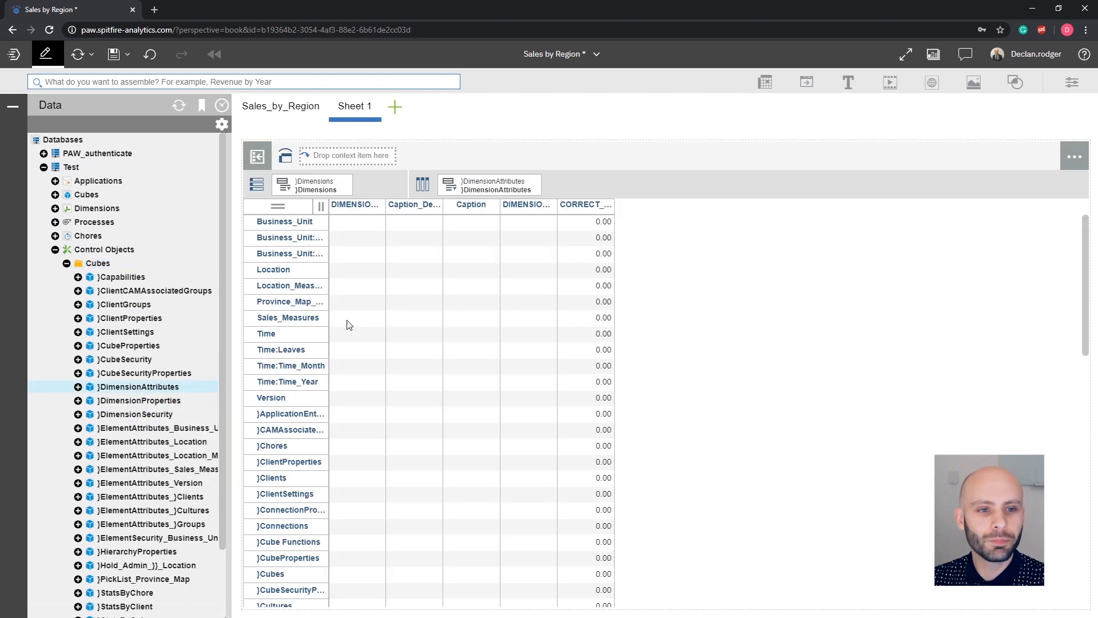
Widen the row header and DIMENSION_TYPE column, then set the Business_Unit DIMENSION_TYPE to GEOGRAPHY.
double_click(335, 236)
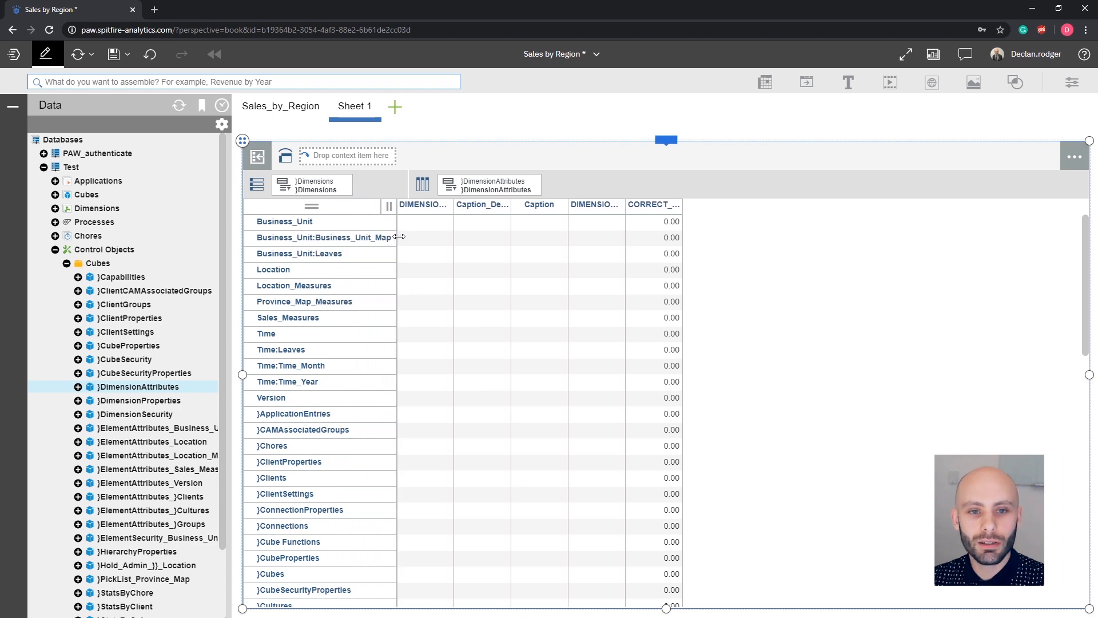
double_click(470, 210)
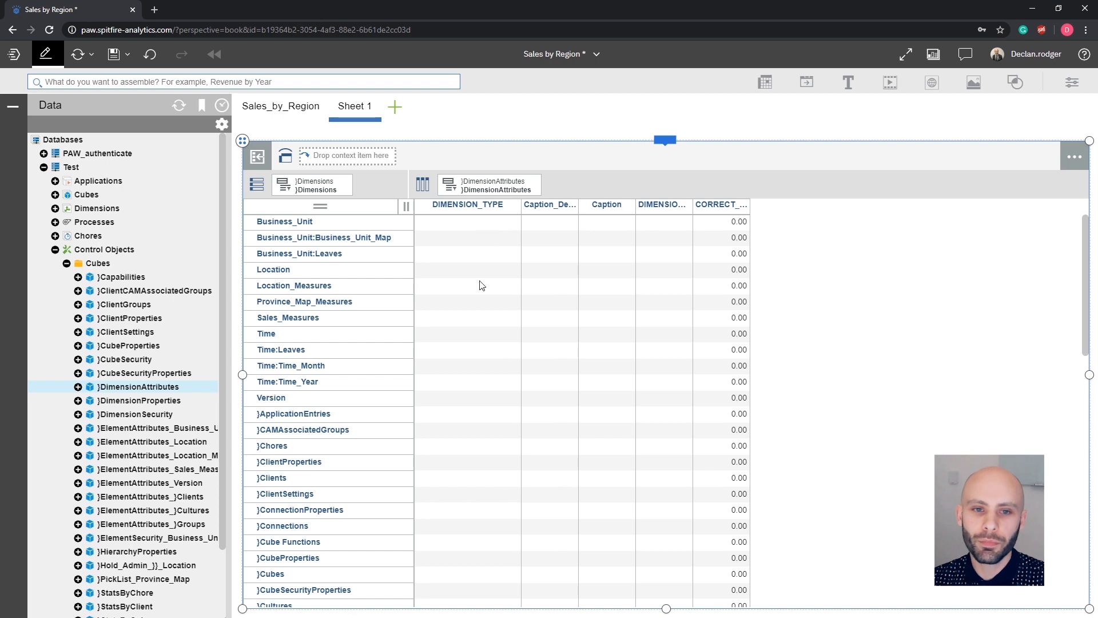
left_click(468, 225)
type("GEOGRAPHY")
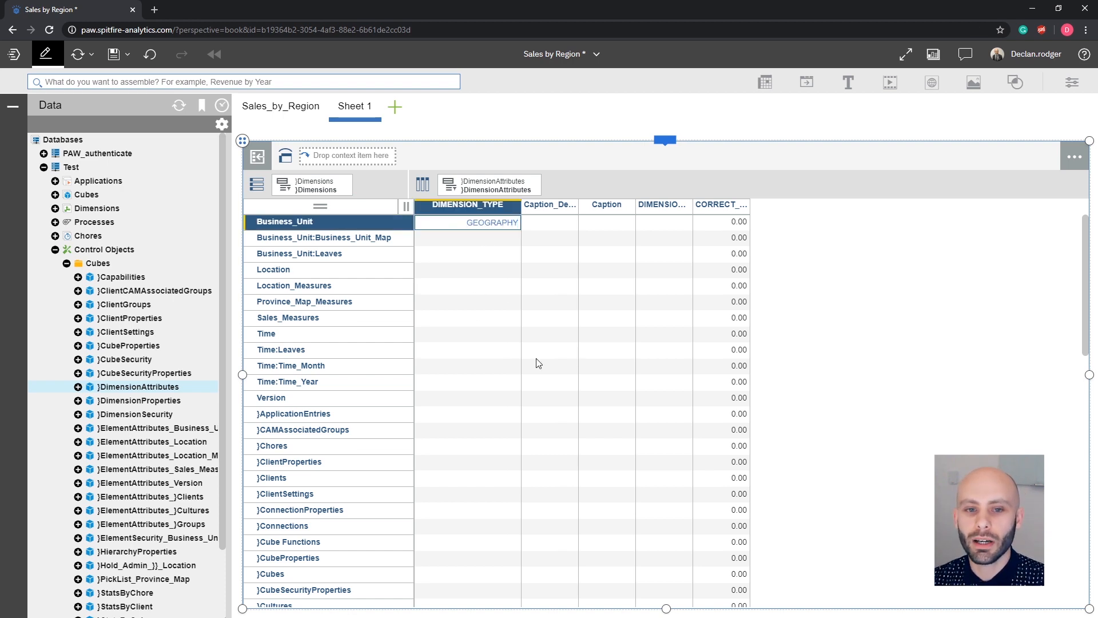
left_click(484, 257)
Inspect the DIMENSION_TYPE cells of Business_Unit and Business_Unit:Business_Unit_Map.
left_click(477, 226)
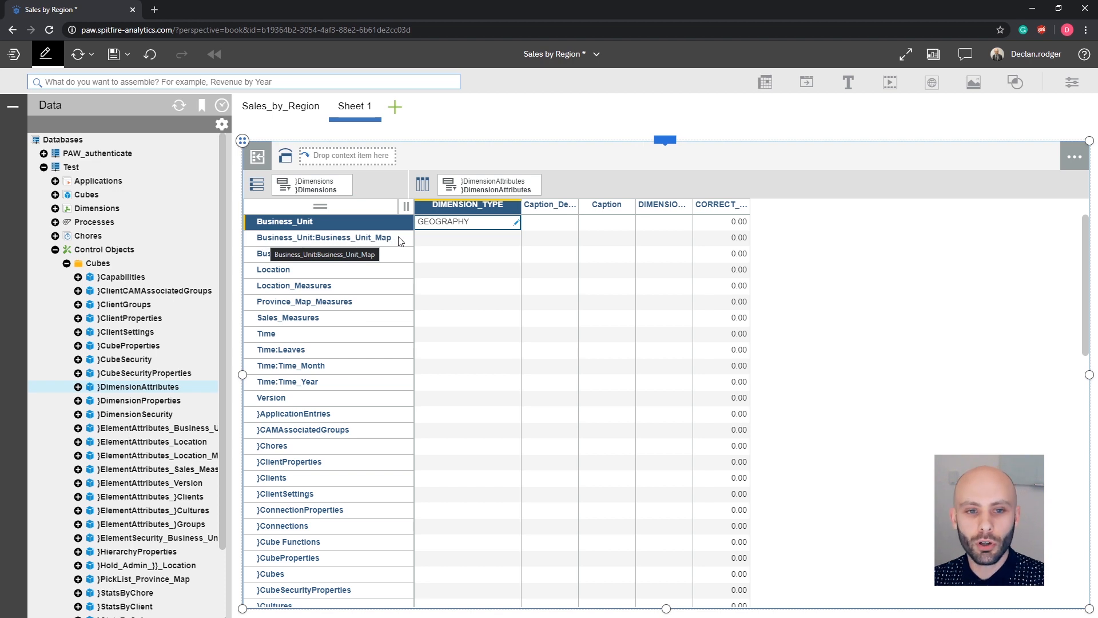
left_click(475, 244)
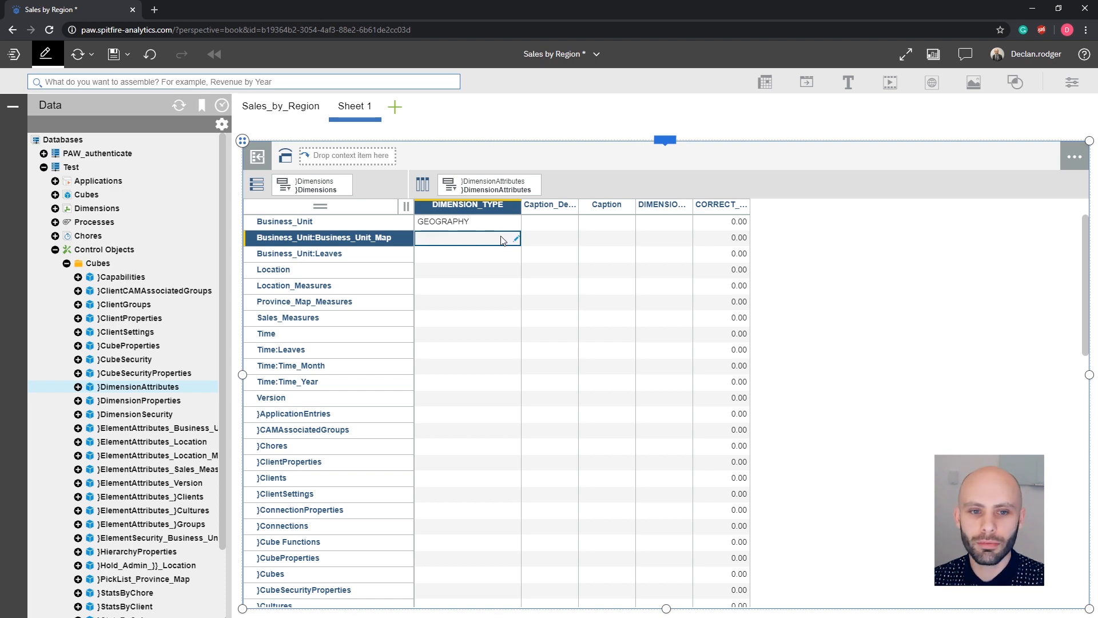
left_click(457, 224)
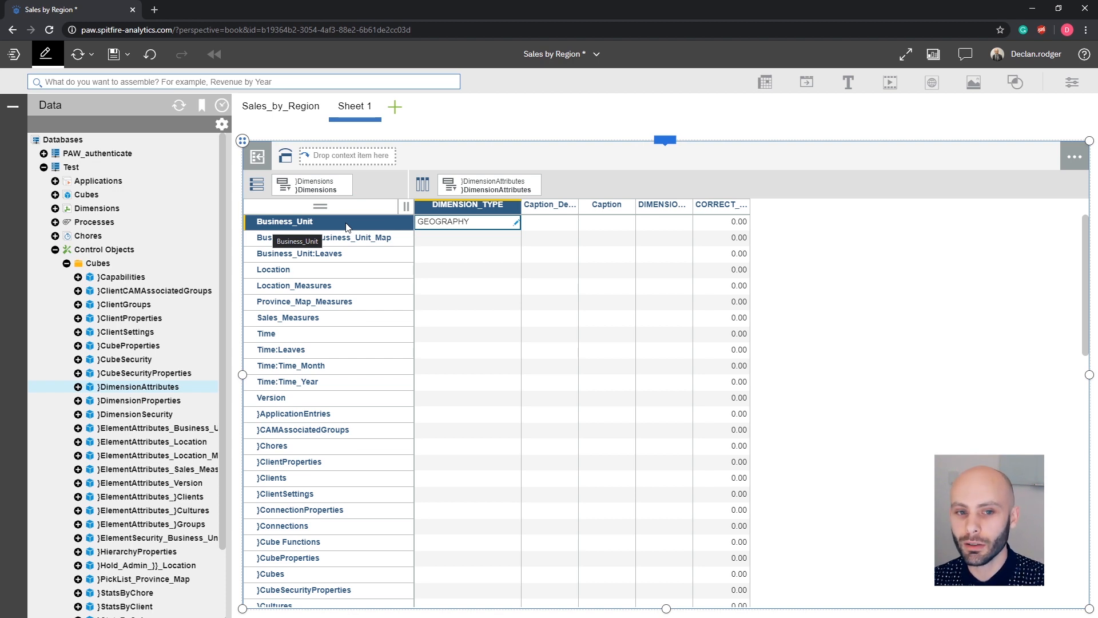
Return to the Sales_by_Region sheet and change the sales view's visualization to a map.
left_click(294, 108)
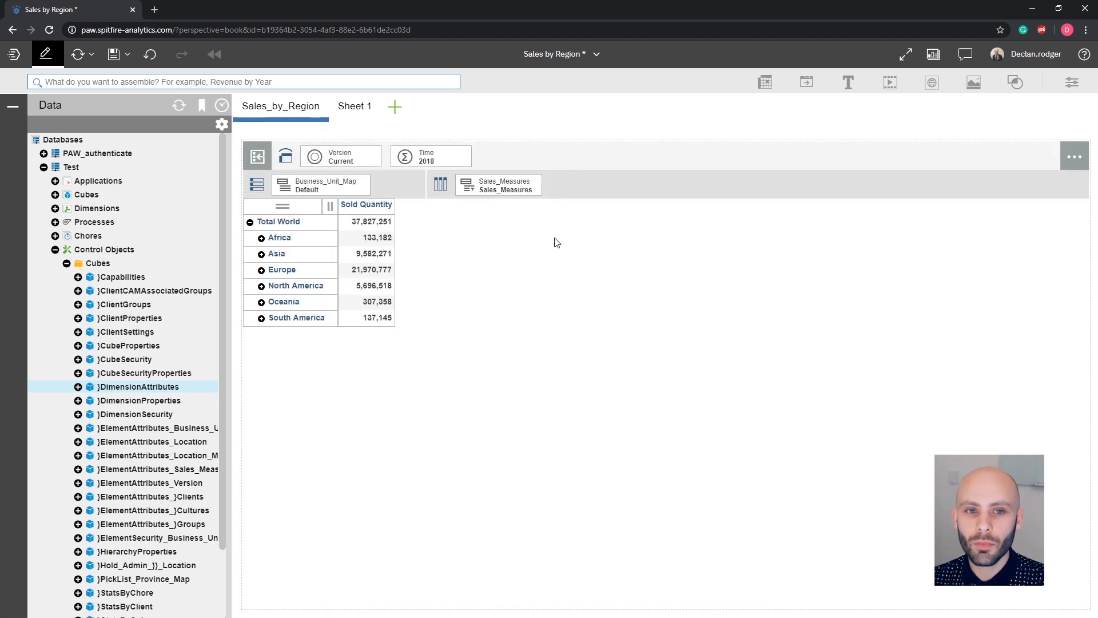
left_click(605, 174)
mouse_move(666, 148)
left_click(839, 118)
left_click(694, 139)
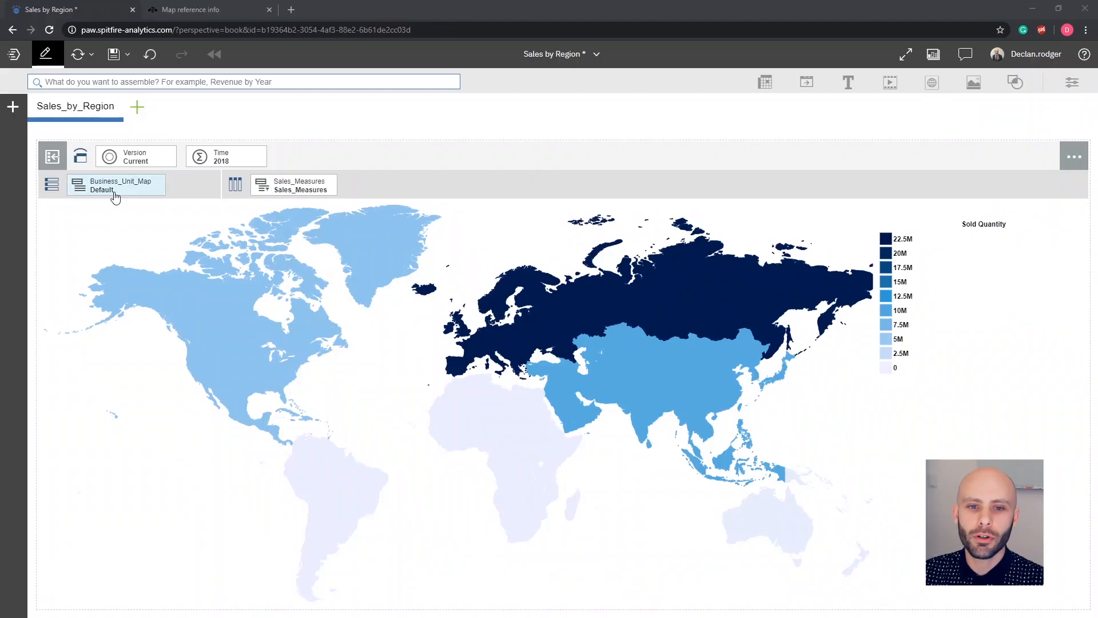
Browse the Business_Unit_Map members under Asia, Eastern Asia and CN in the set editor, then close it.
left_click(115, 191)
left_click(204, 207)
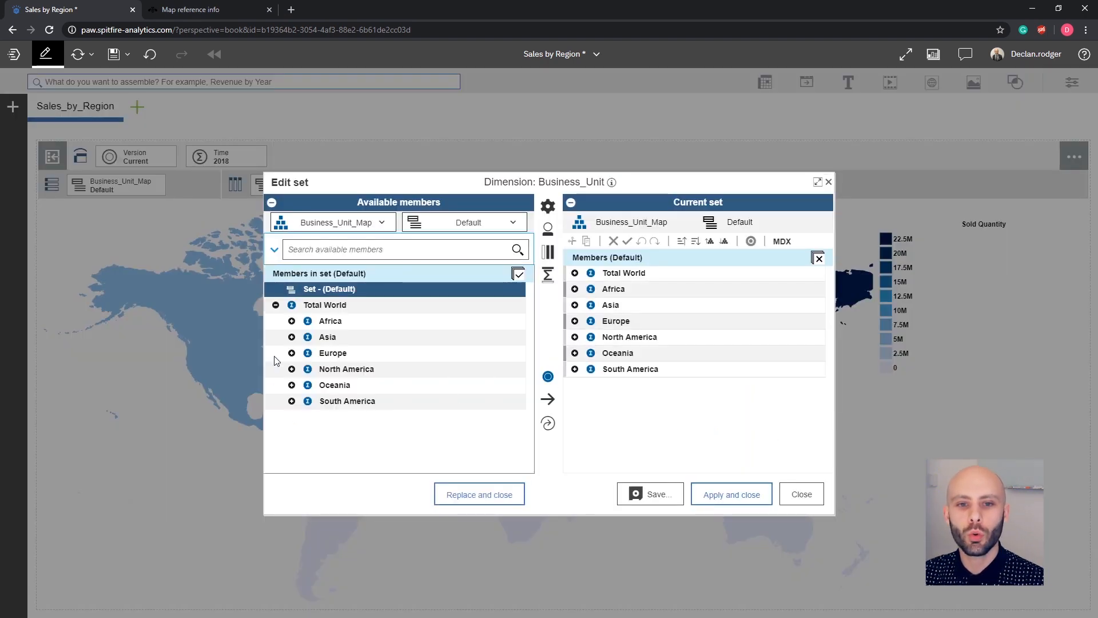
left_click(291, 337)
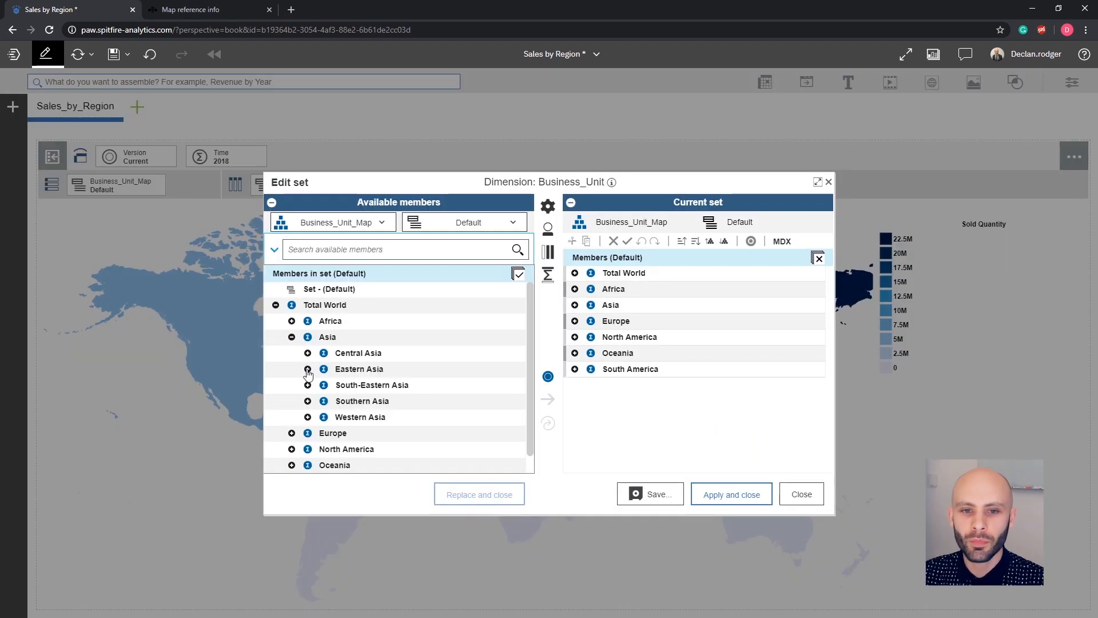
left_click(307, 369)
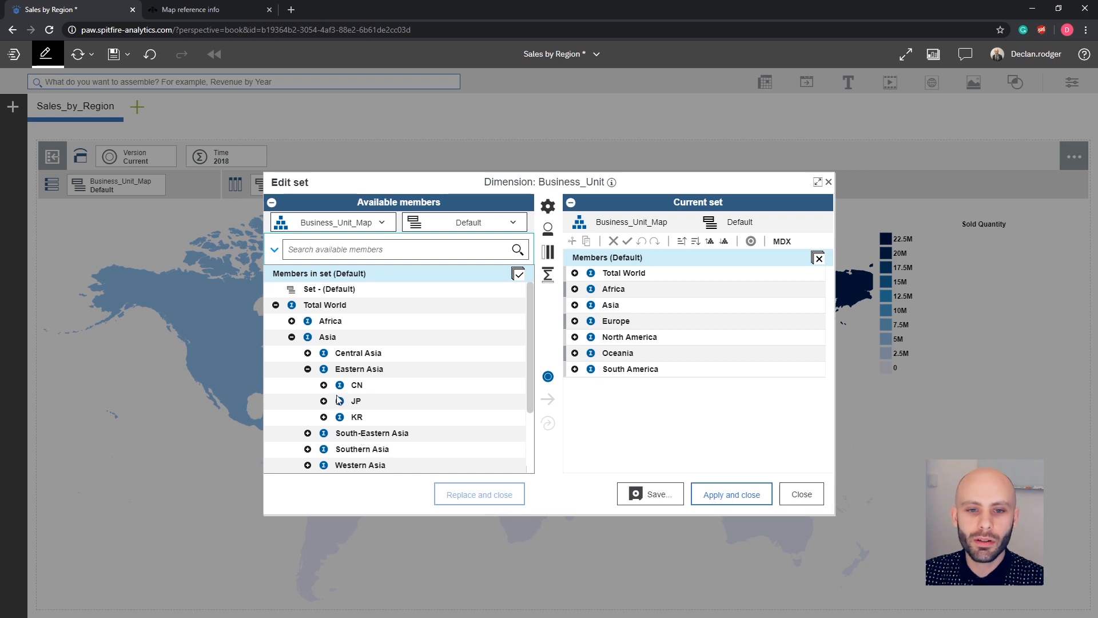
left_click(324, 385)
scroll(387, 389, "down", 5)
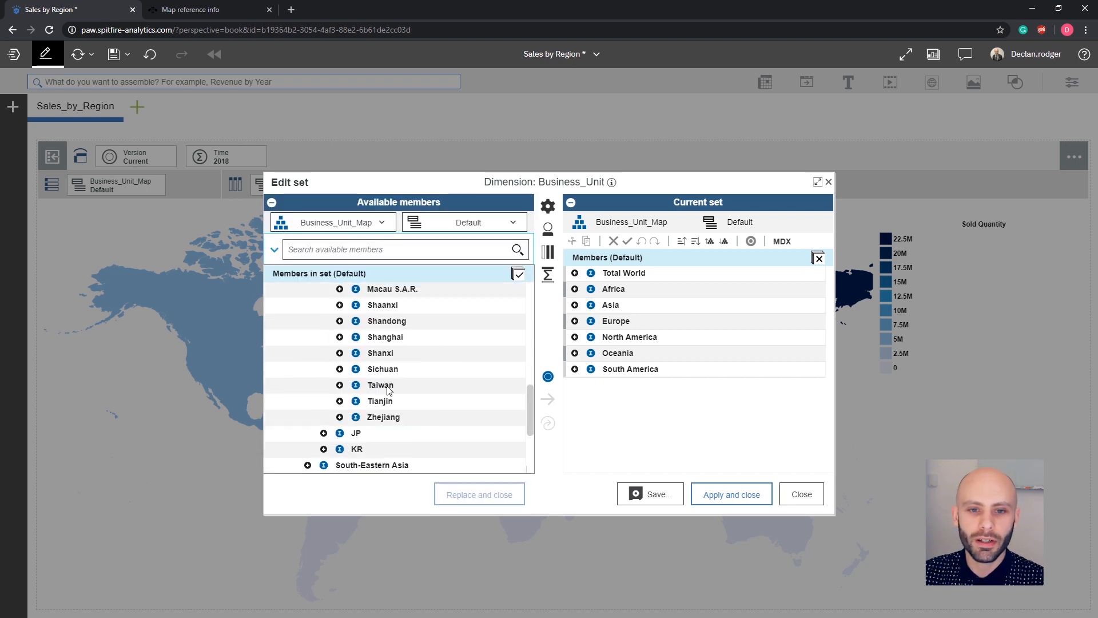
scroll(387, 389, "up", 7)
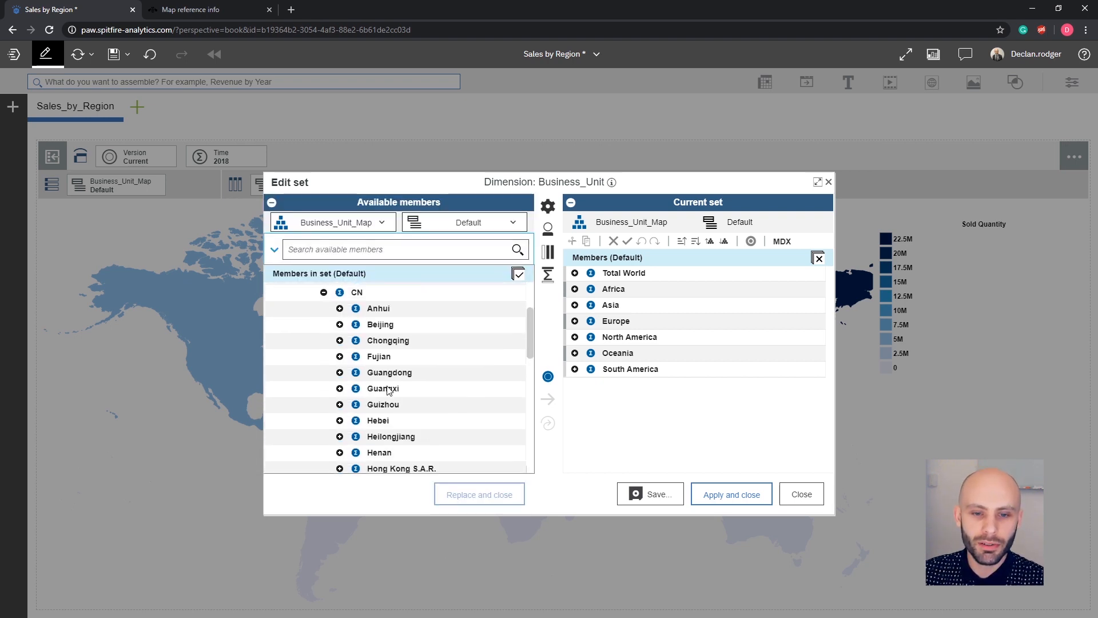
left_click(800, 495)
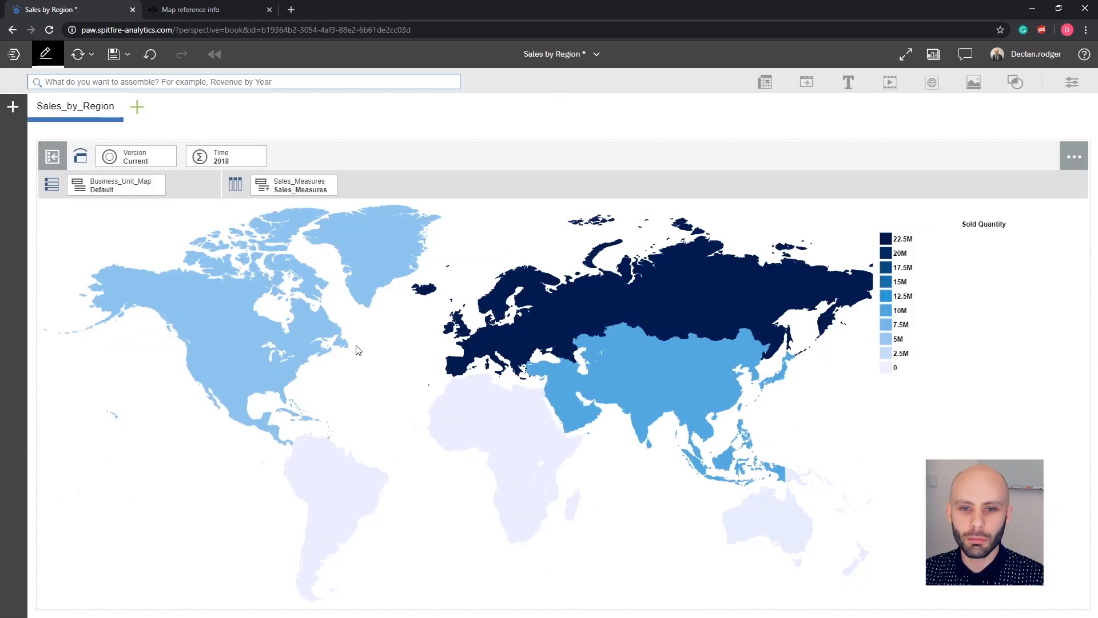
Open the Countries page of supported values for maps in the map reference documentation tab.
left_click(240, 342)
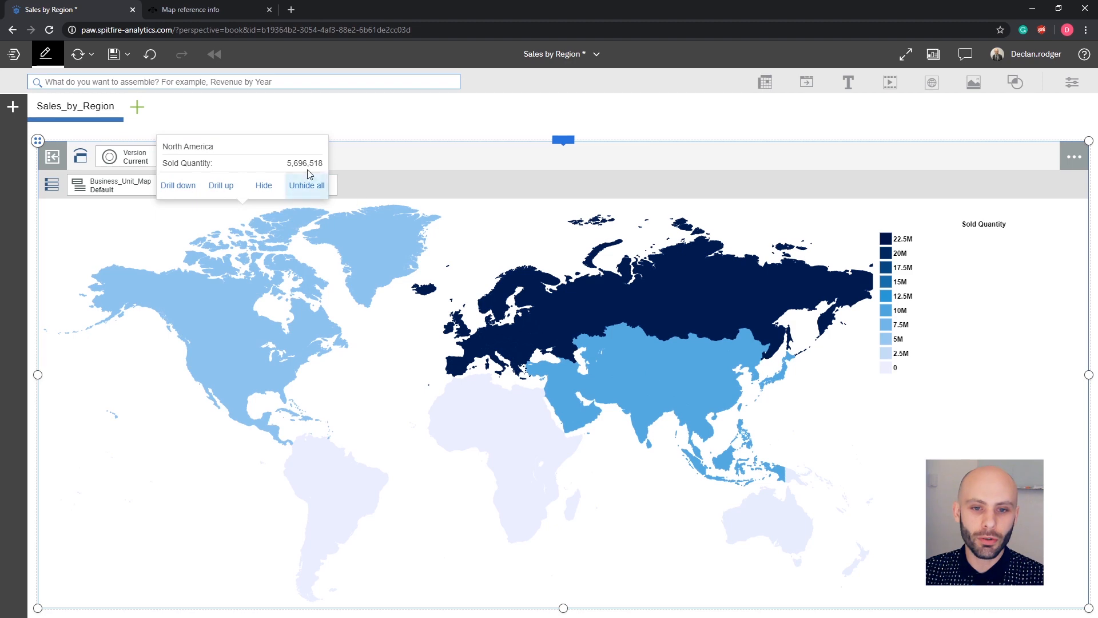
left_click(169, 12)
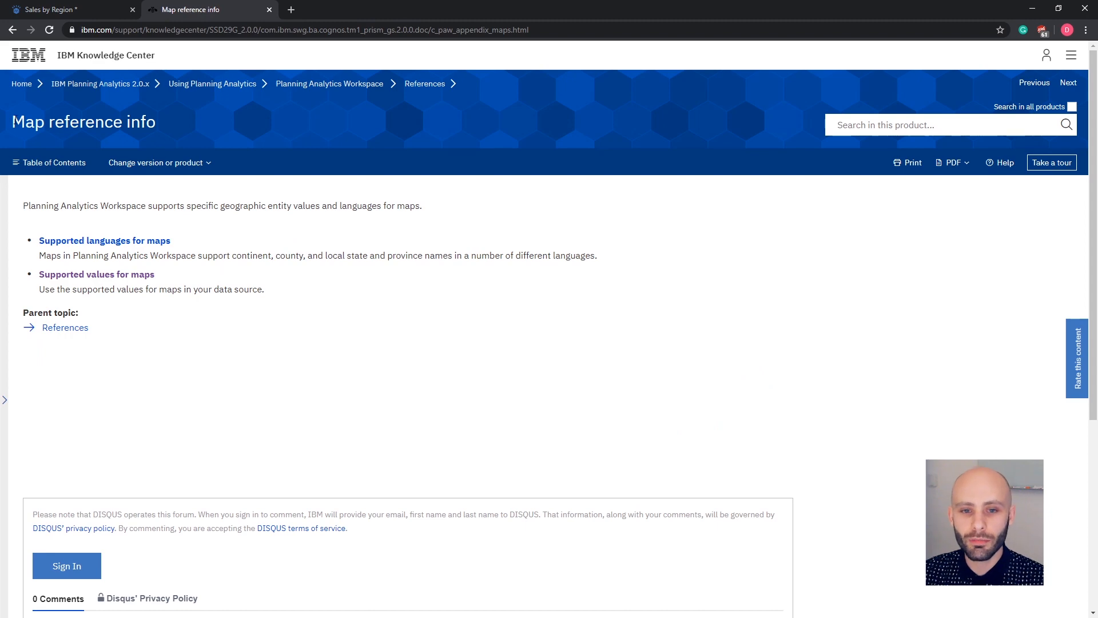
left_click(108, 276)
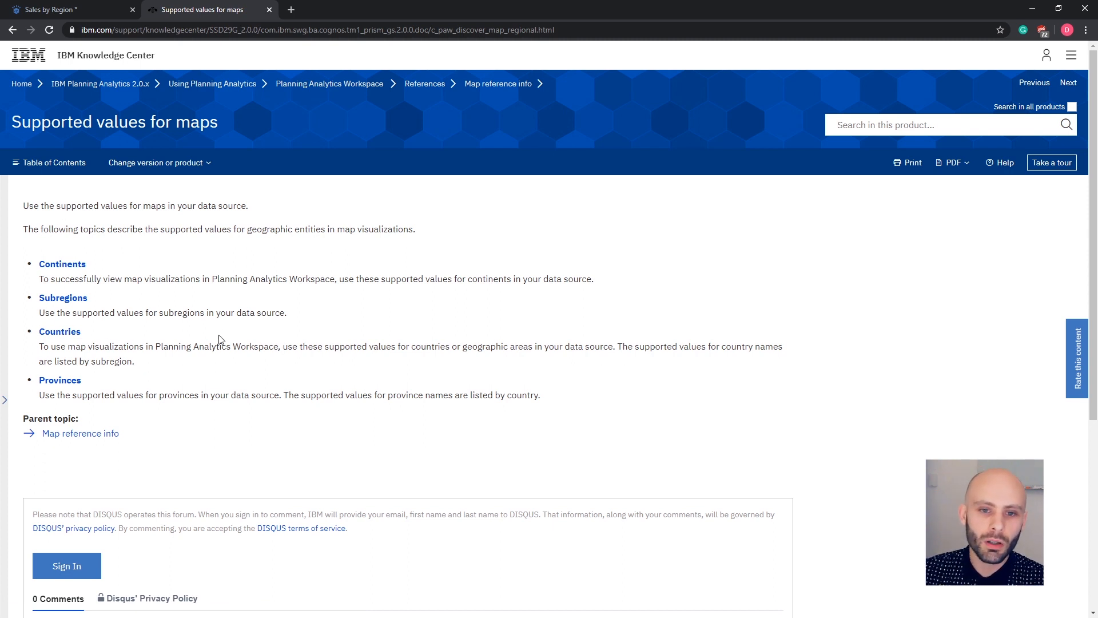
left_click(63, 336)
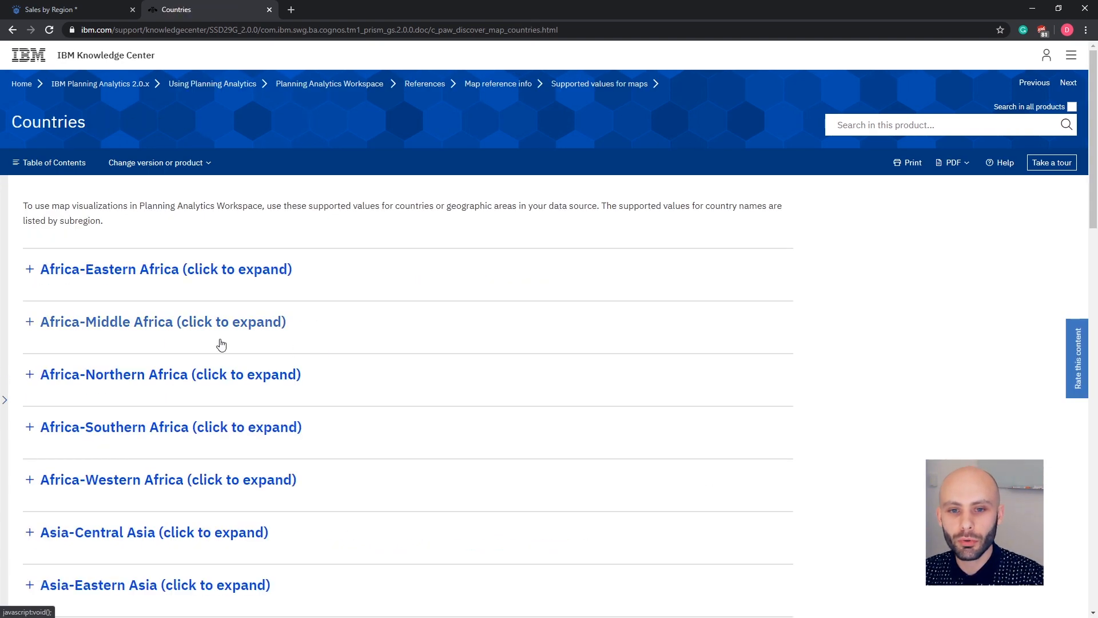
Browse the supported country values by expanding and scrolling through the Africa-Eastern Africa section.
left_click(32, 282)
scroll(115, 458, "down", 3)
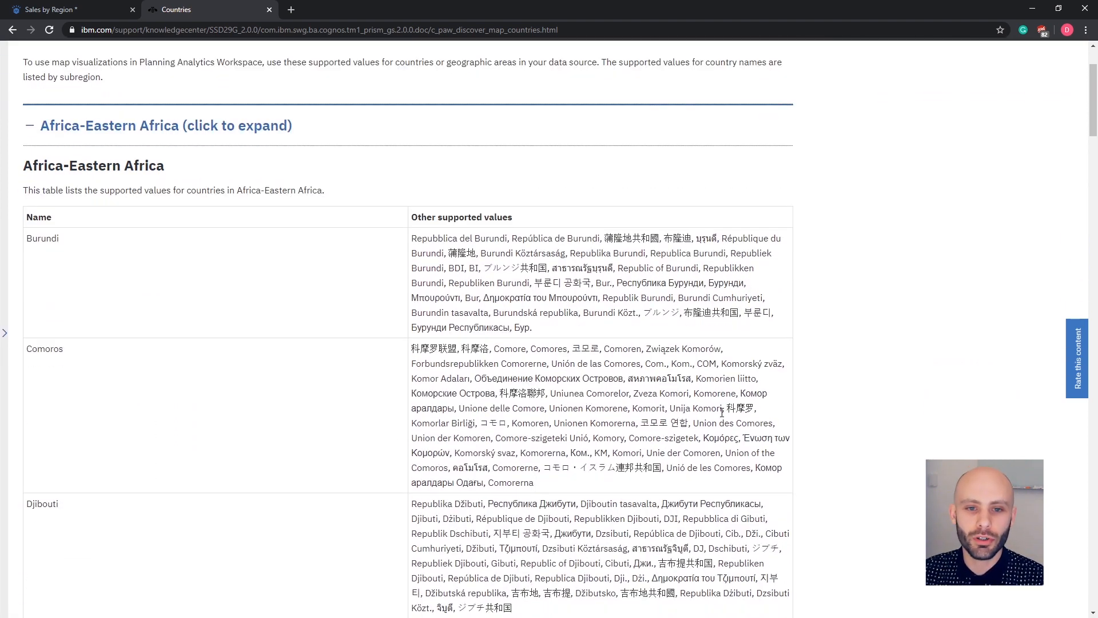
scroll(106, 410, "down", 12)
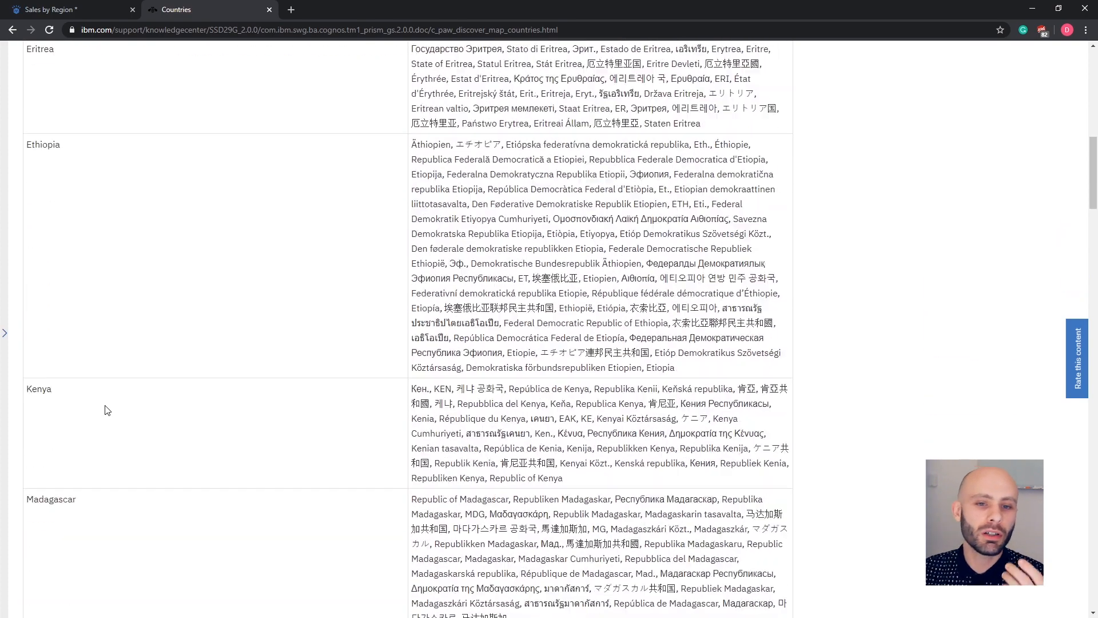
scroll(172, 400, "down", 1)
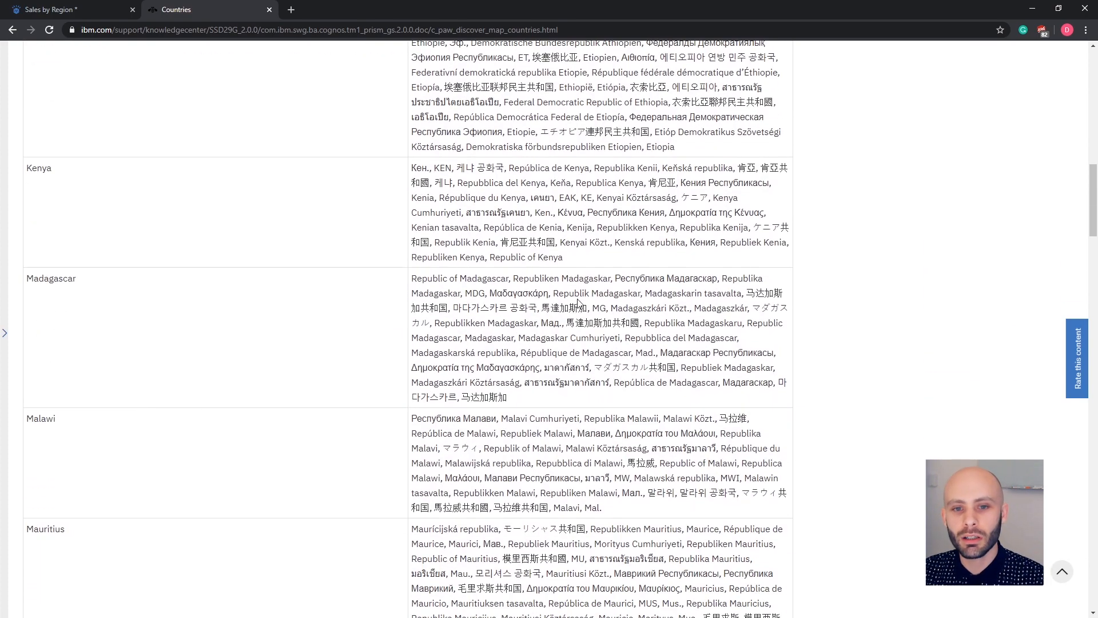
scroll(565, 388, "down", 12)
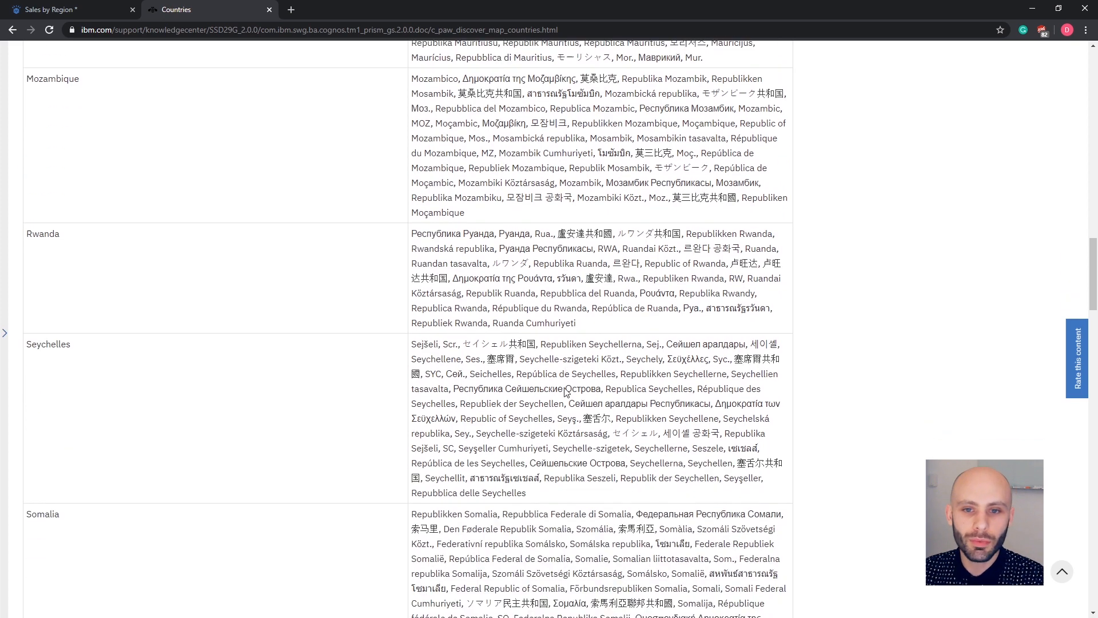
scroll(565, 387, "down", 10)
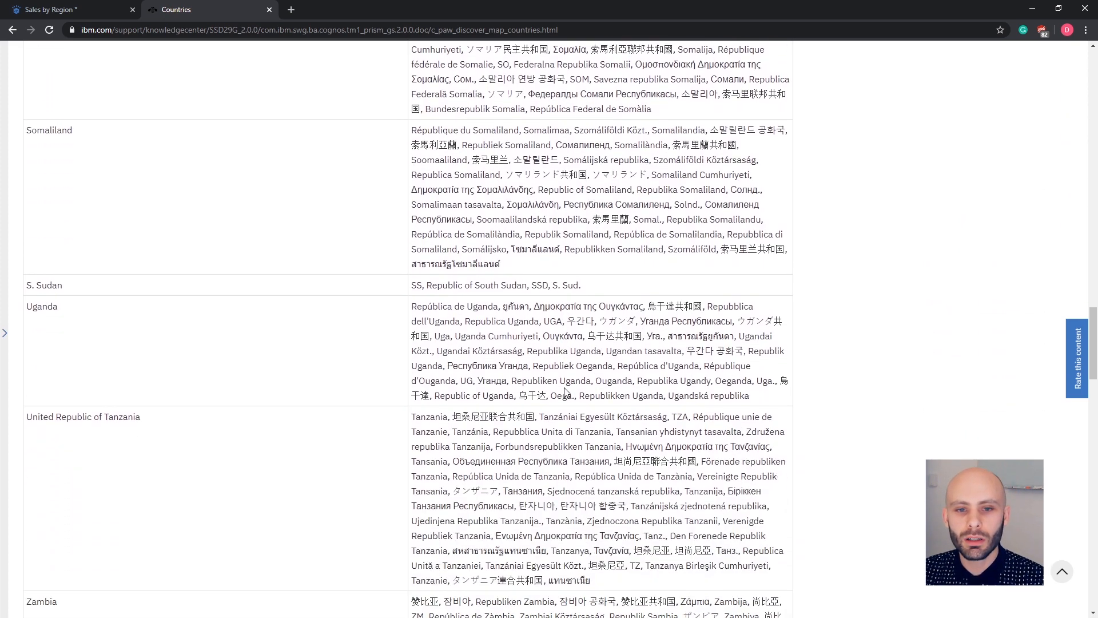
scroll(565, 387, "down", 2)
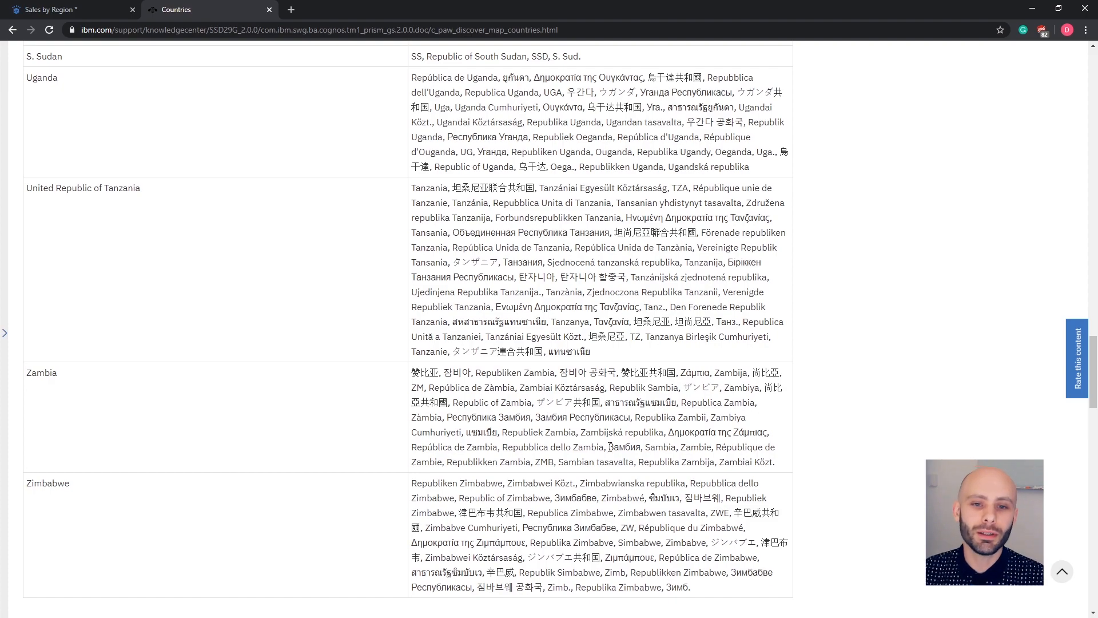
scroll(610, 446, "up", 20)
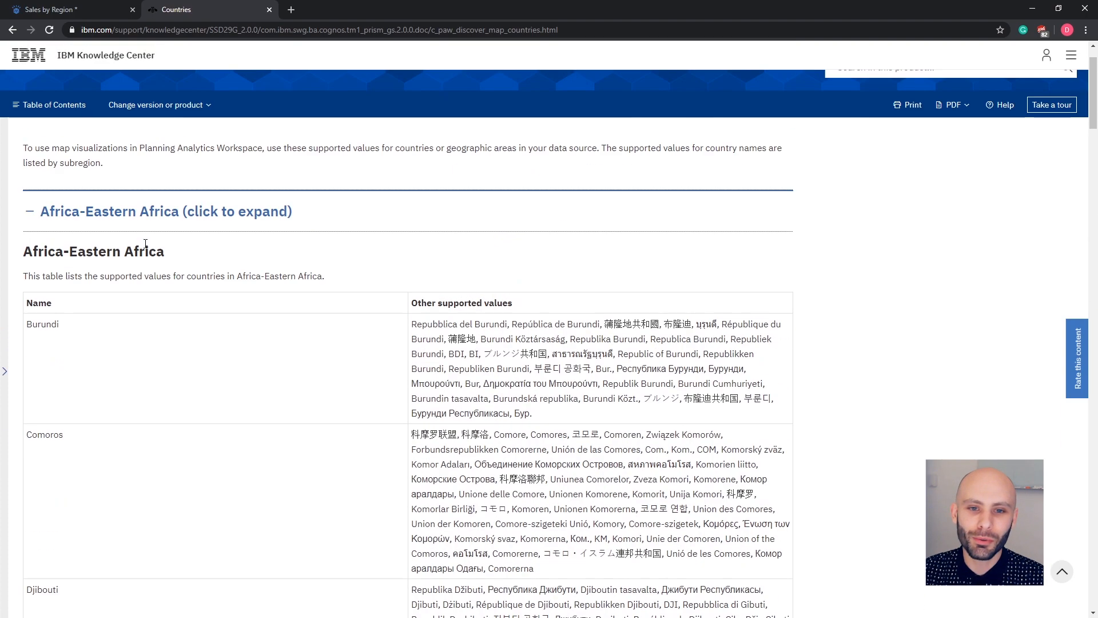
scroll(145, 243, "up", 1)
left_click(31, 274)
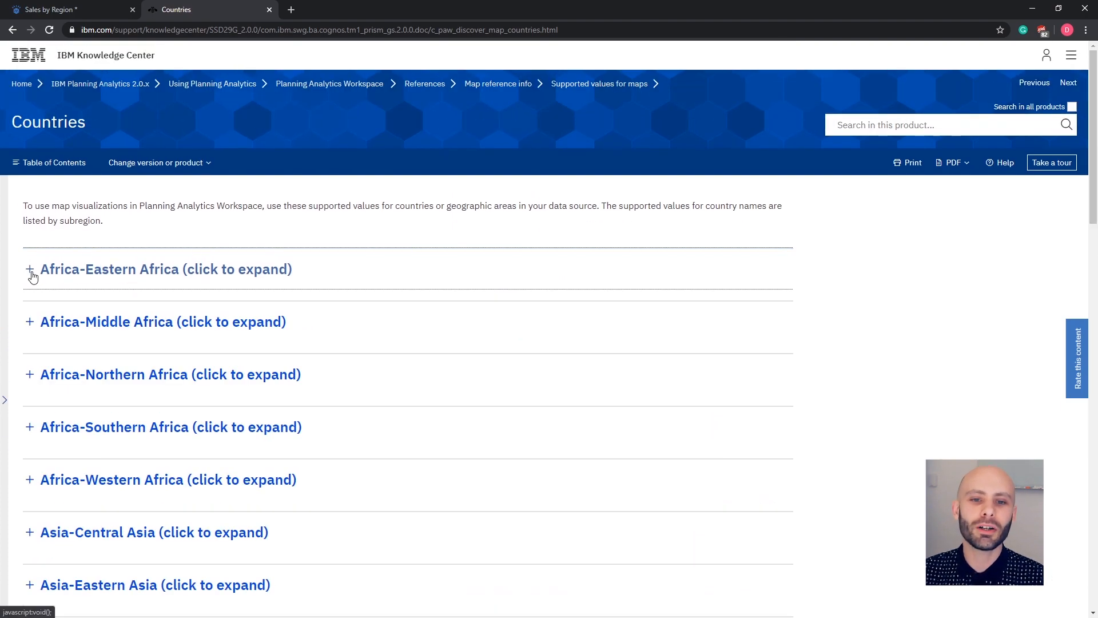
scroll(37, 400, "down", 5)
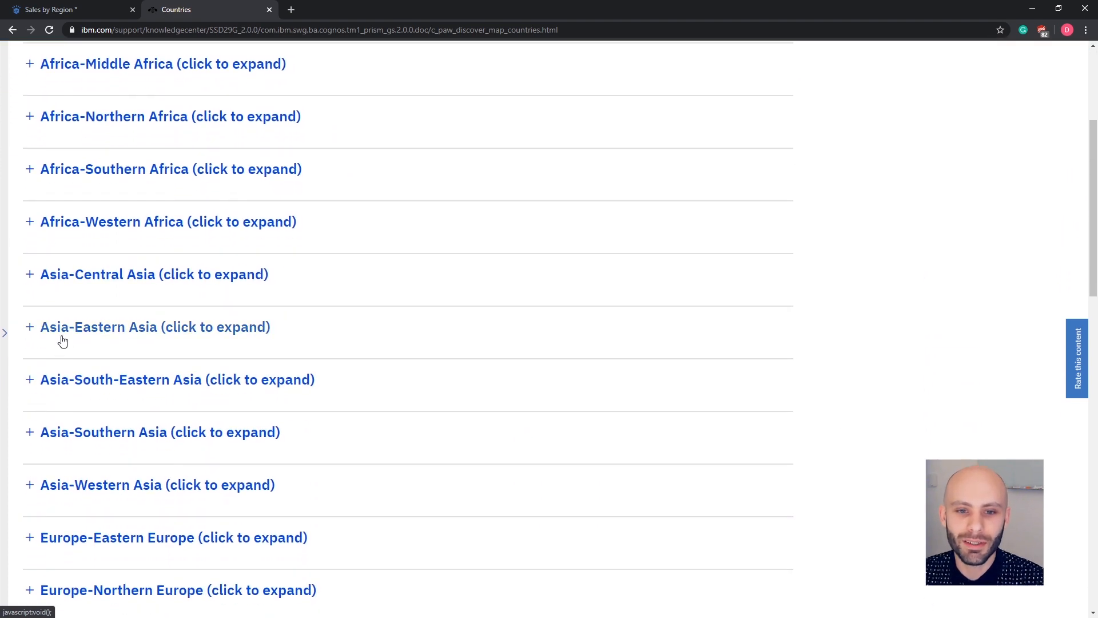
scroll(555, 268, "up", 5)
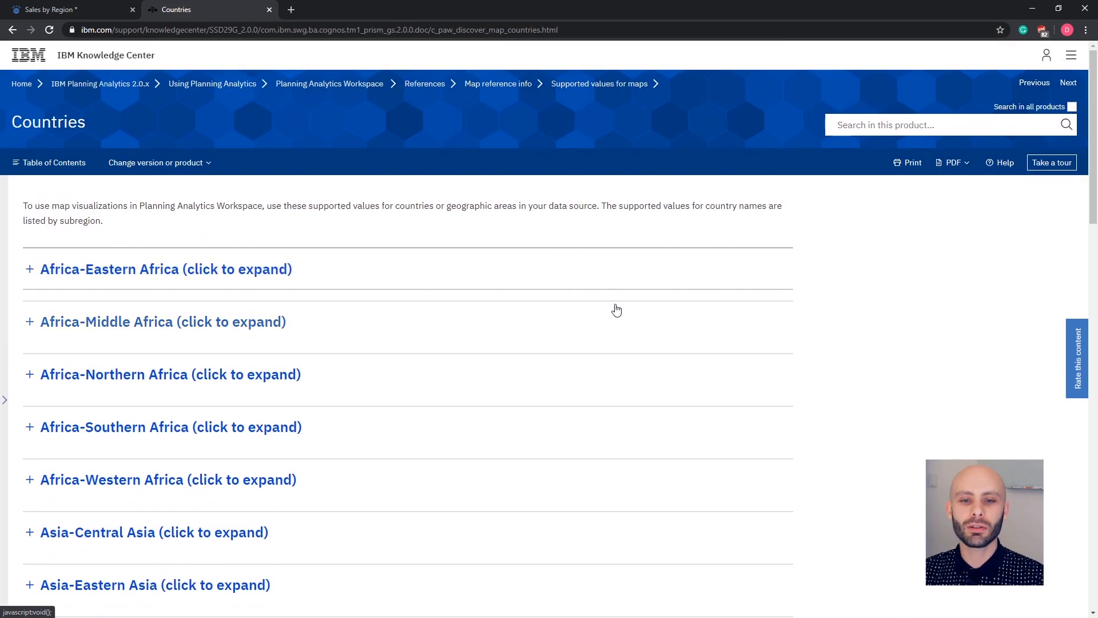
scroll(425, 347, "down", 5)
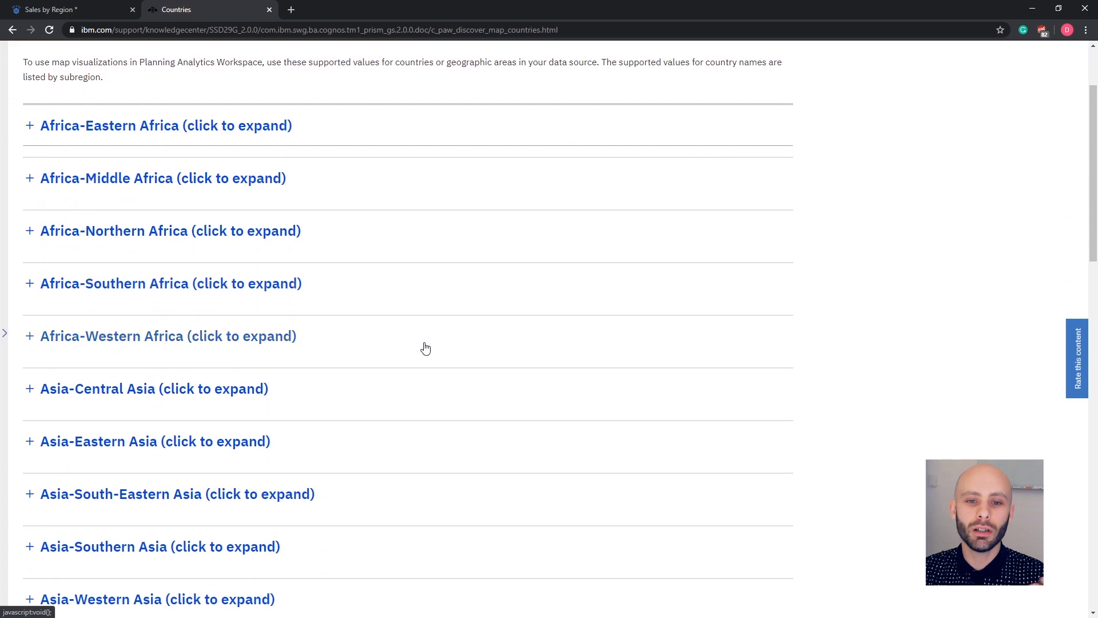
scroll(426, 347, "down", 7)
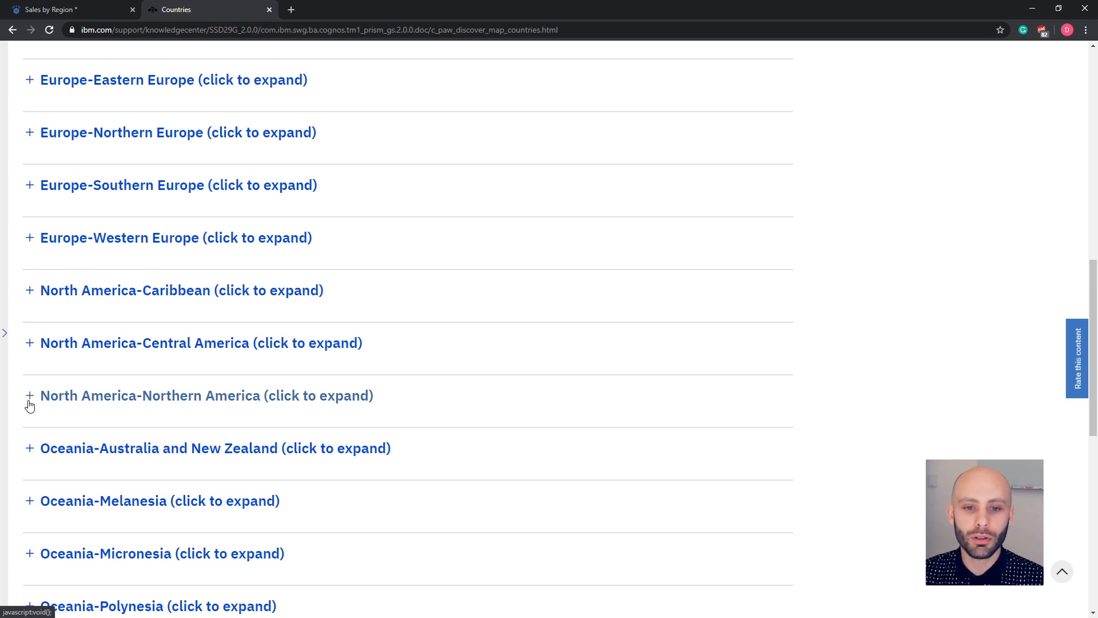
scroll(529, 267, "up", 6)
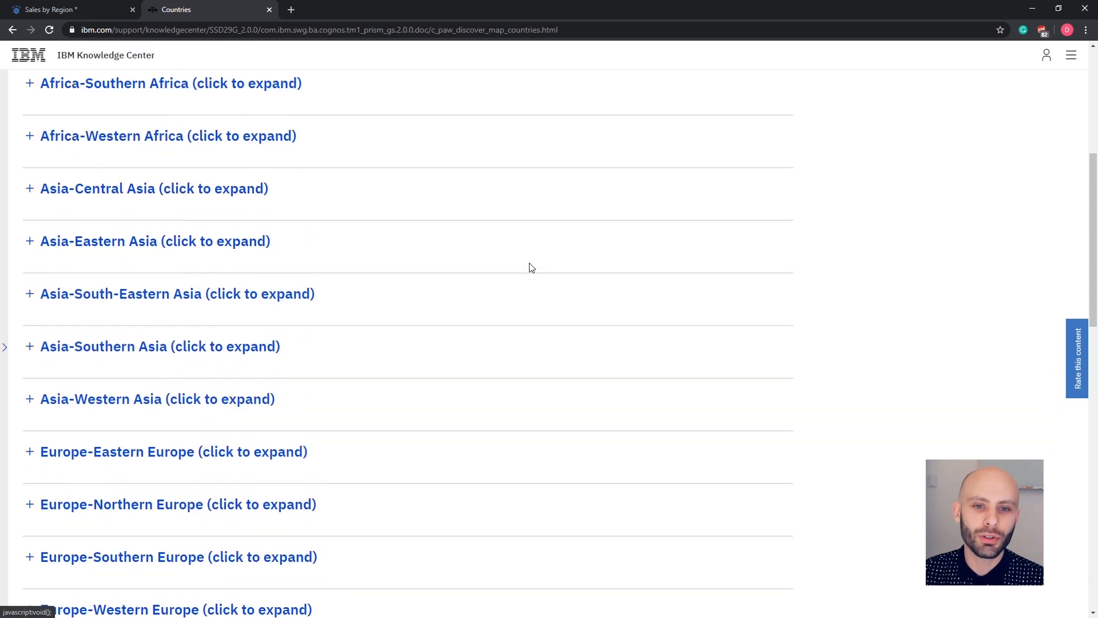
scroll(497, 267, "up", 1)
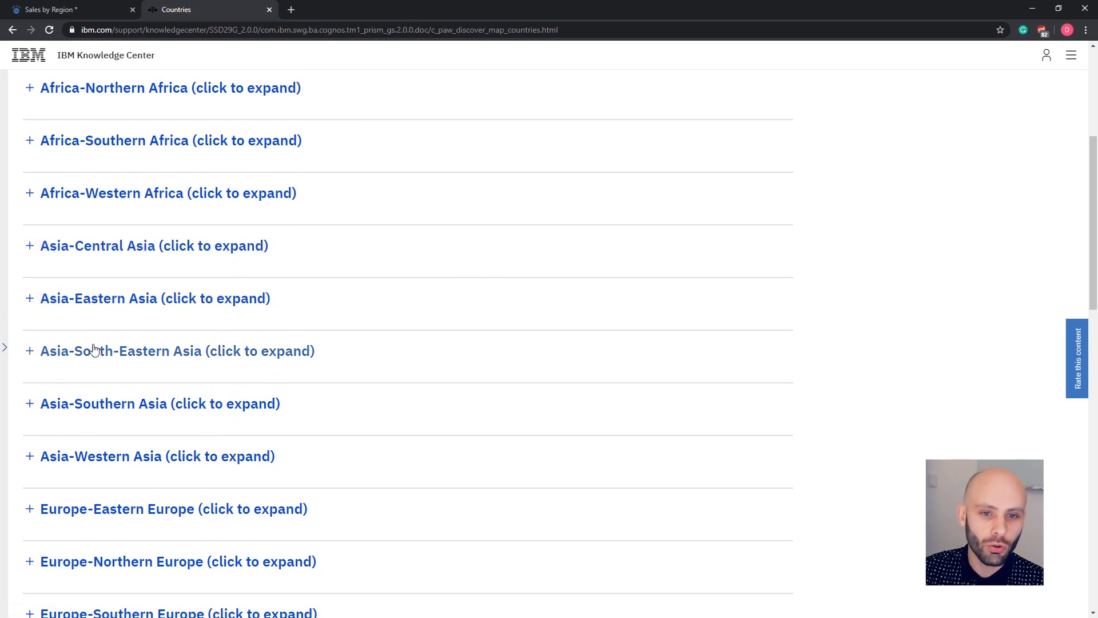
Look up the Asia-Eastern Asia and Asia-Western Asia country values, selecting Georgia's code GE.
left_click(31, 303)
scroll(217, 352, "down", 3)
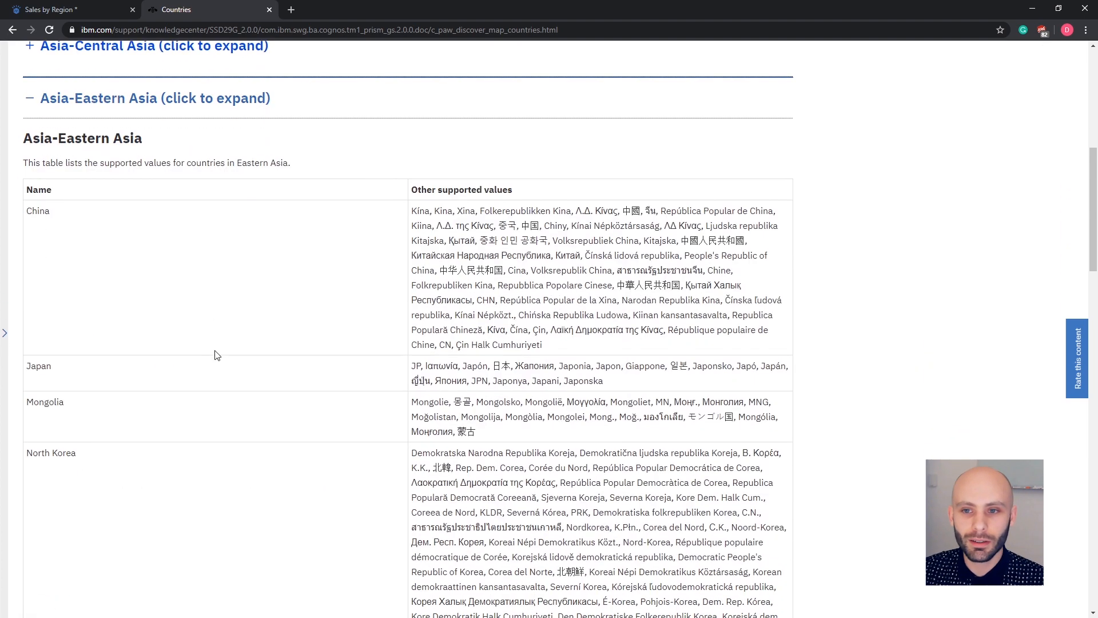
left_click(29, 98)
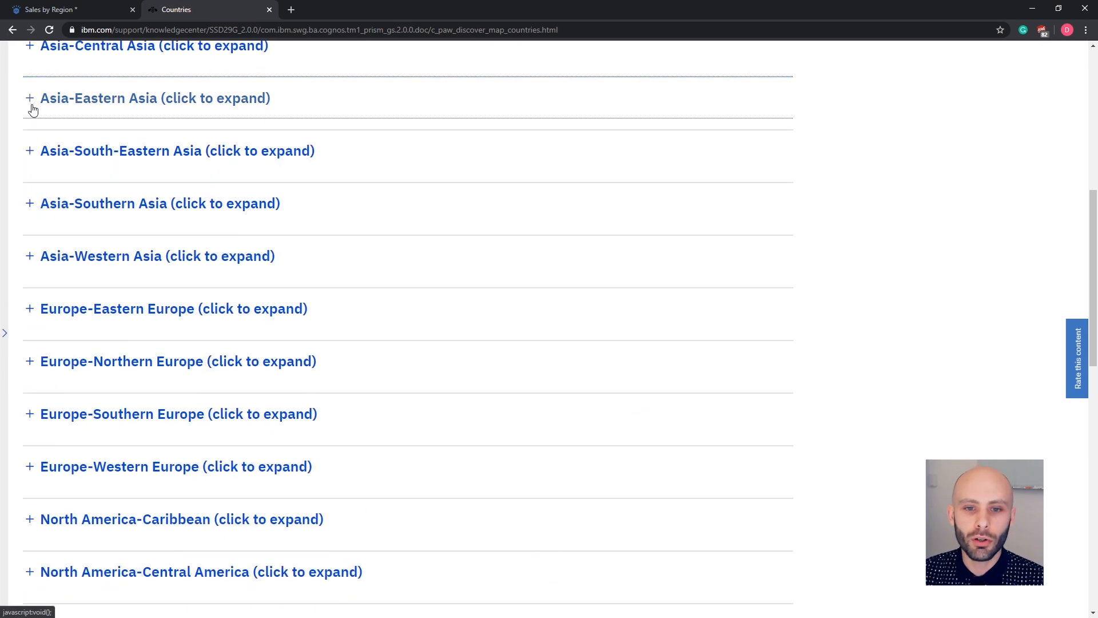
scroll(25, 186, "up", 1)
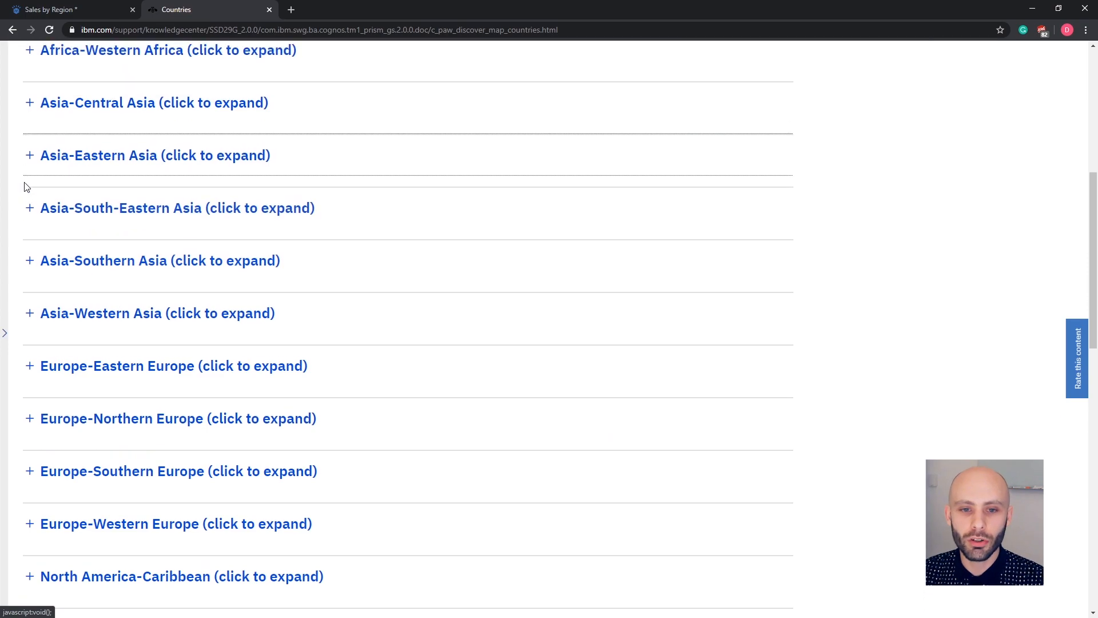
left_click(30, 311)
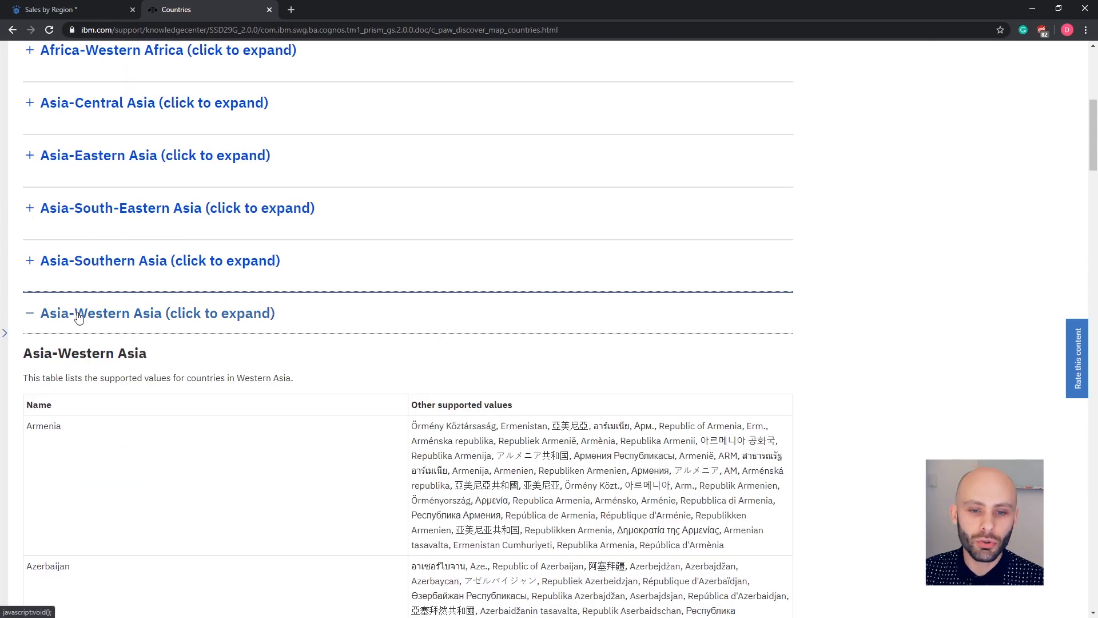
scroll(76, 314, "down", 9)
scroll(79, 316, "down", 7)
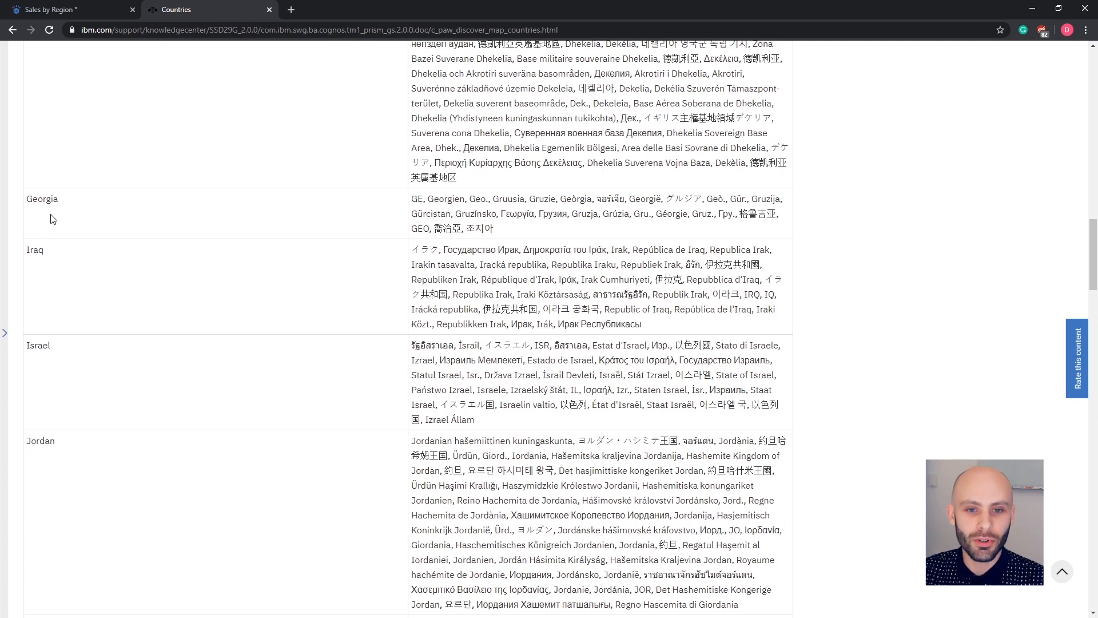
double_click(420, 201)
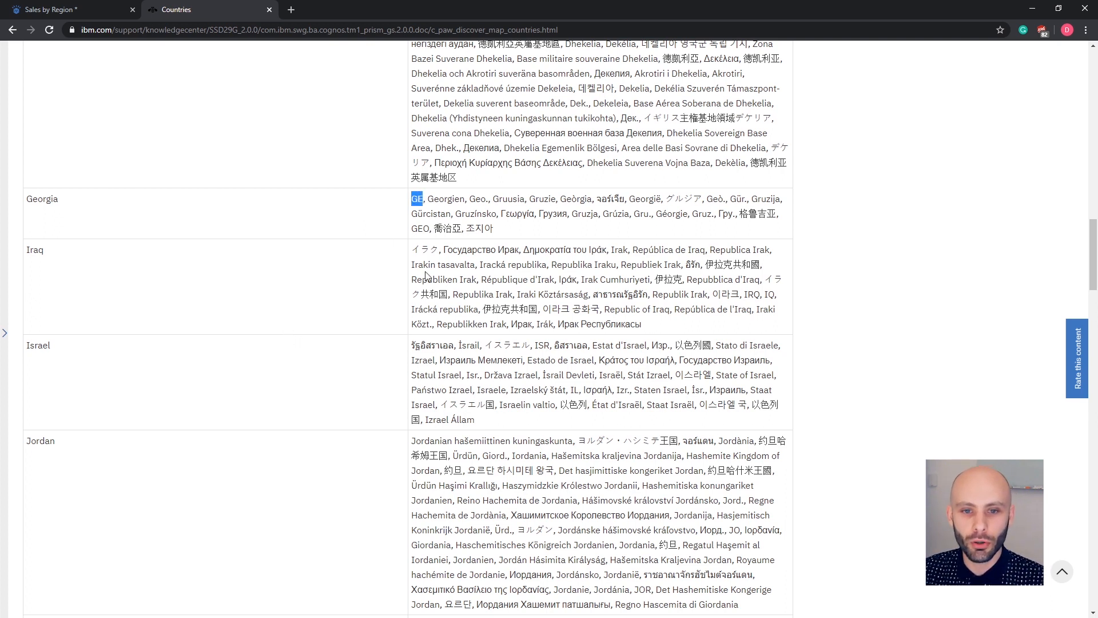
double_click(426, 229)
left_click(387, 312)
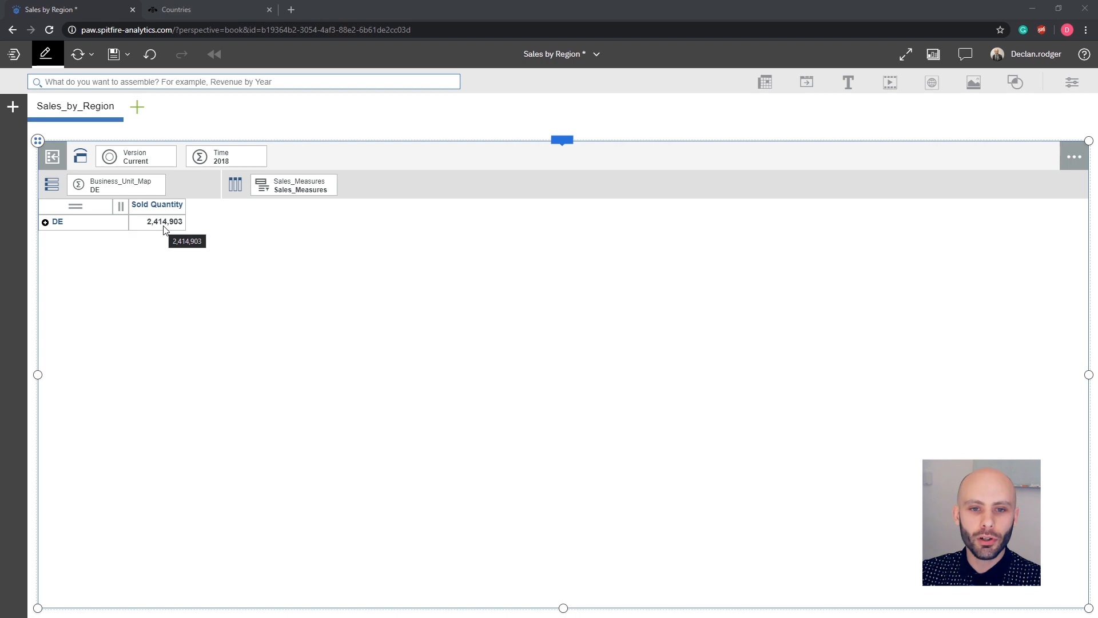
Change the visualization of the DE sales view to a map.
left_click(564, 139)
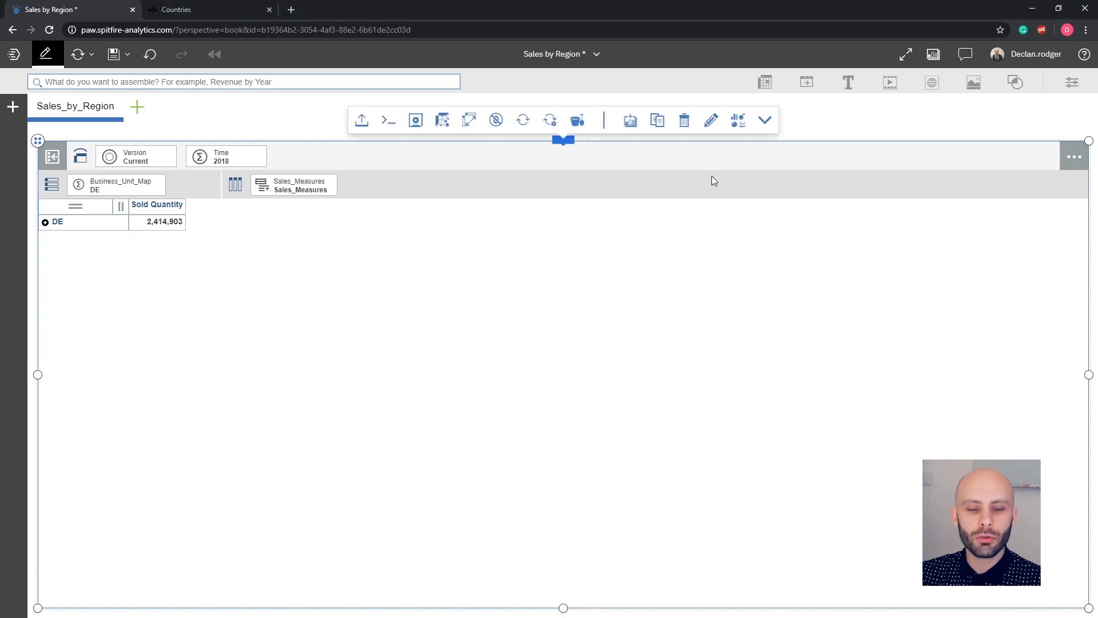
left_click(736, 133)
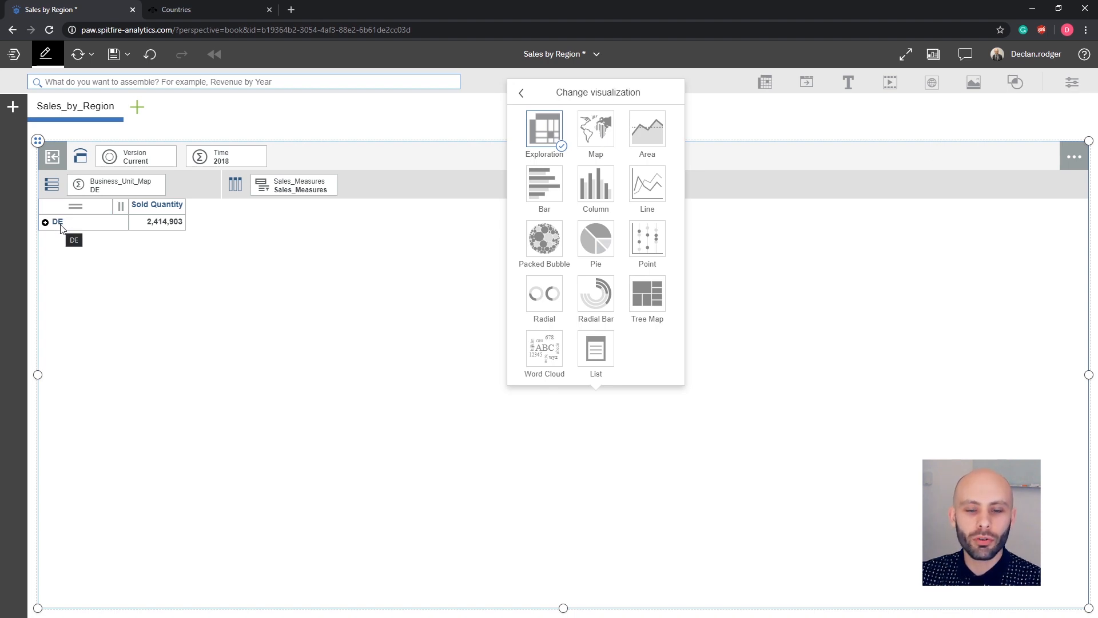
left_click(590, 135)
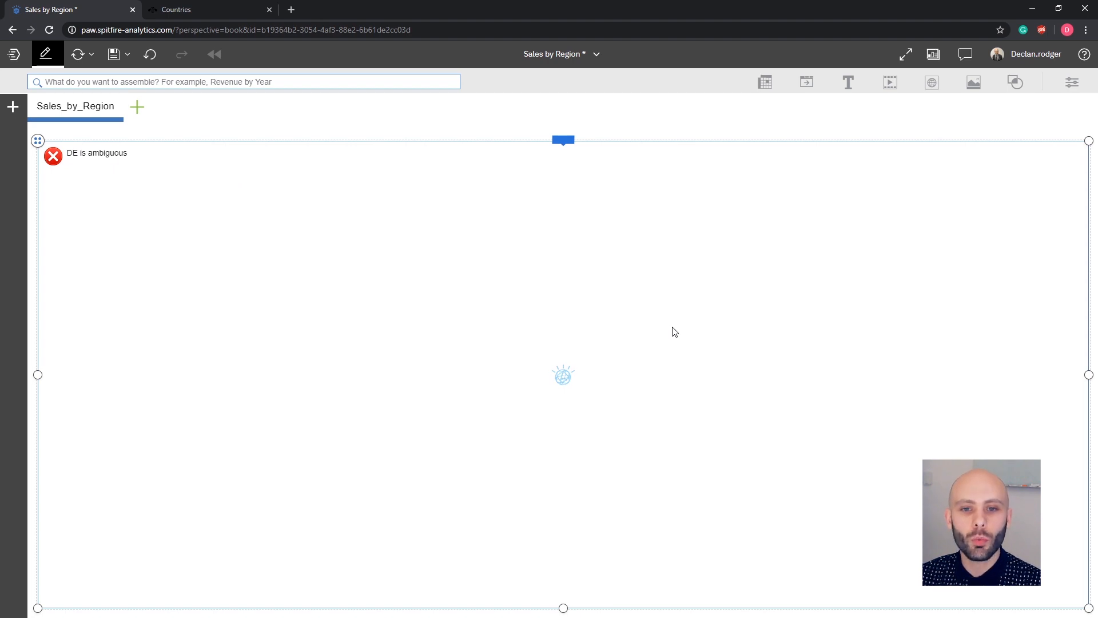
left_click(564, 143)
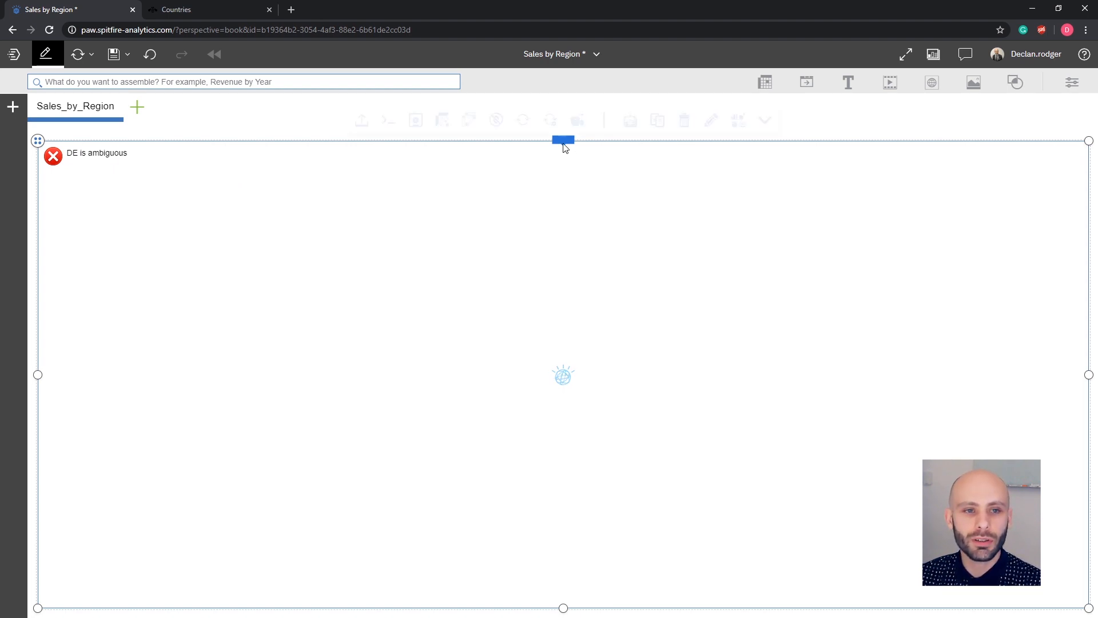
Return to the exploration view and switch the Business_Unit_Map rows to the Default set.
left_click(738, 120)
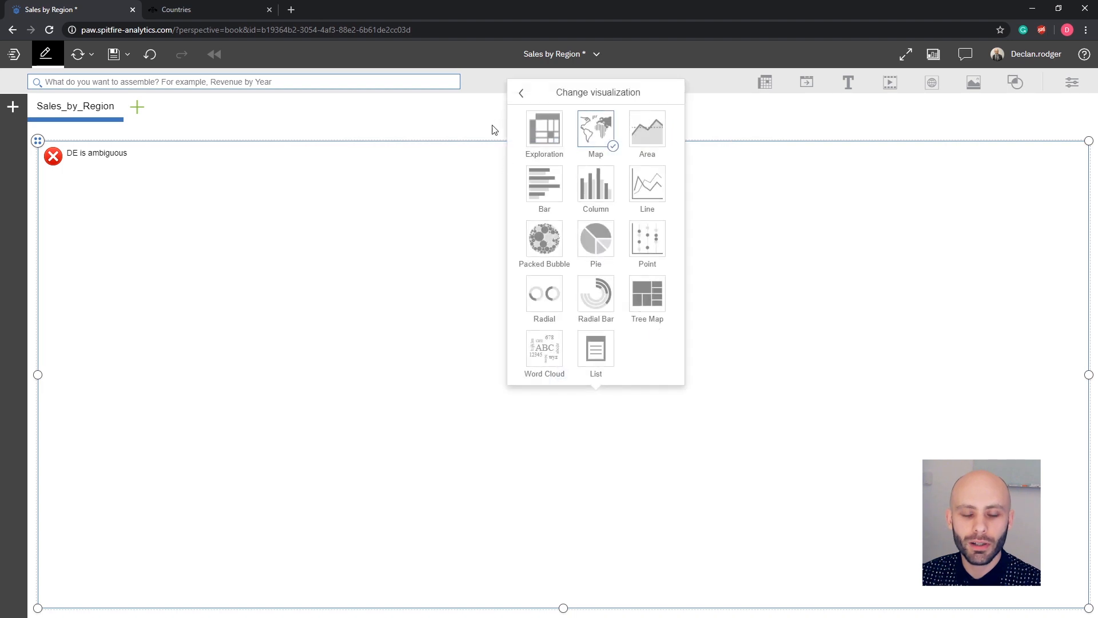
left_click(539, 137)
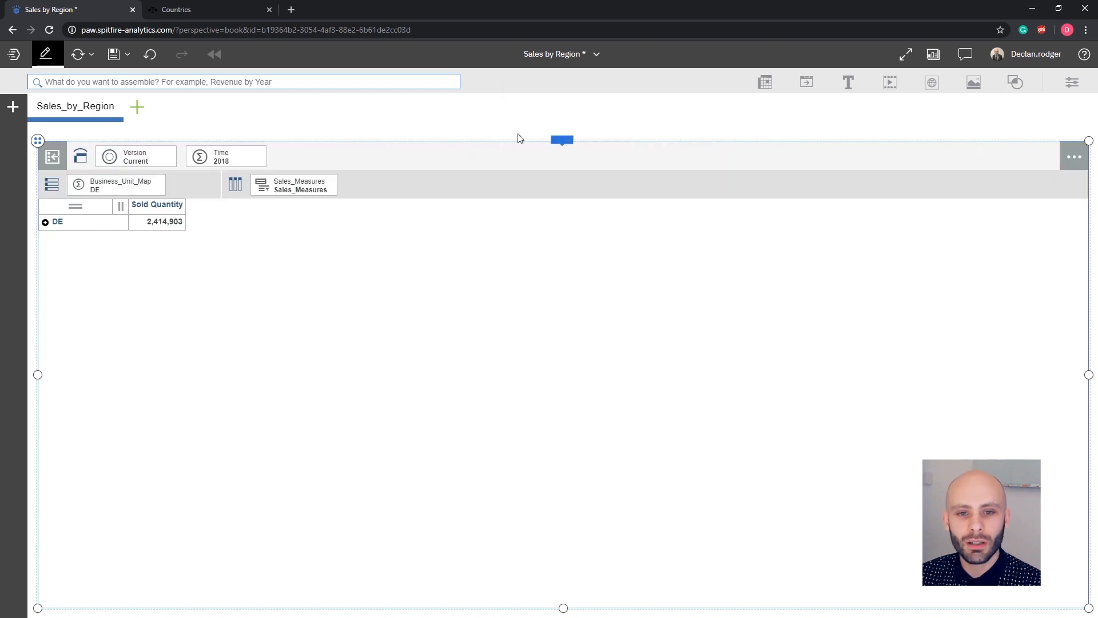
left_click(104, 189)
left_click(116, 234)
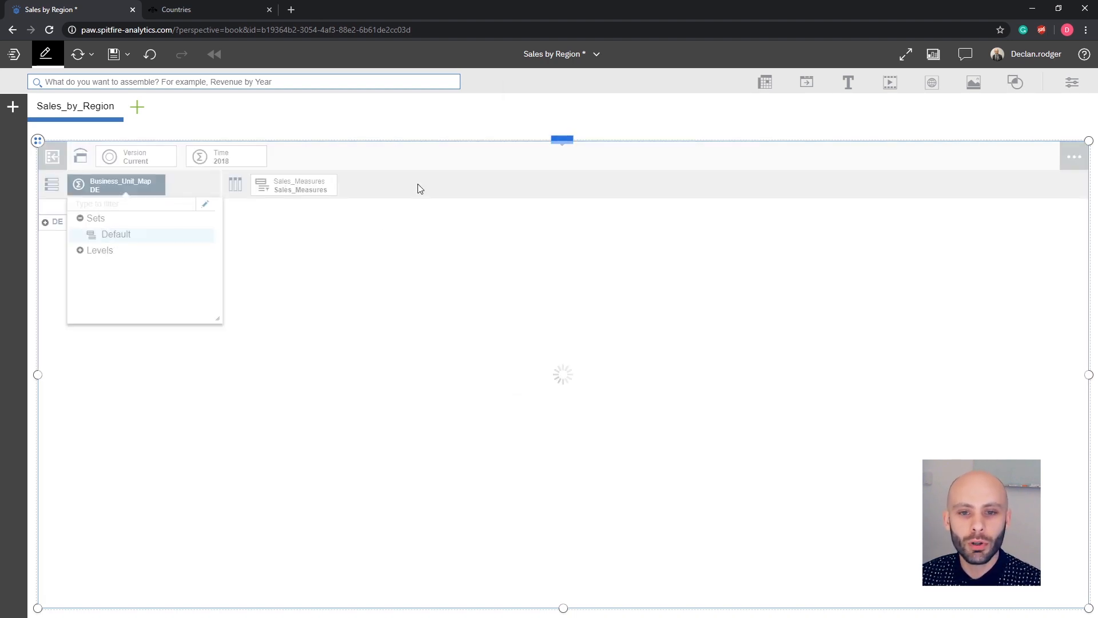
Display the Default set's sold quantity as a world map.
left_click(564, 139)
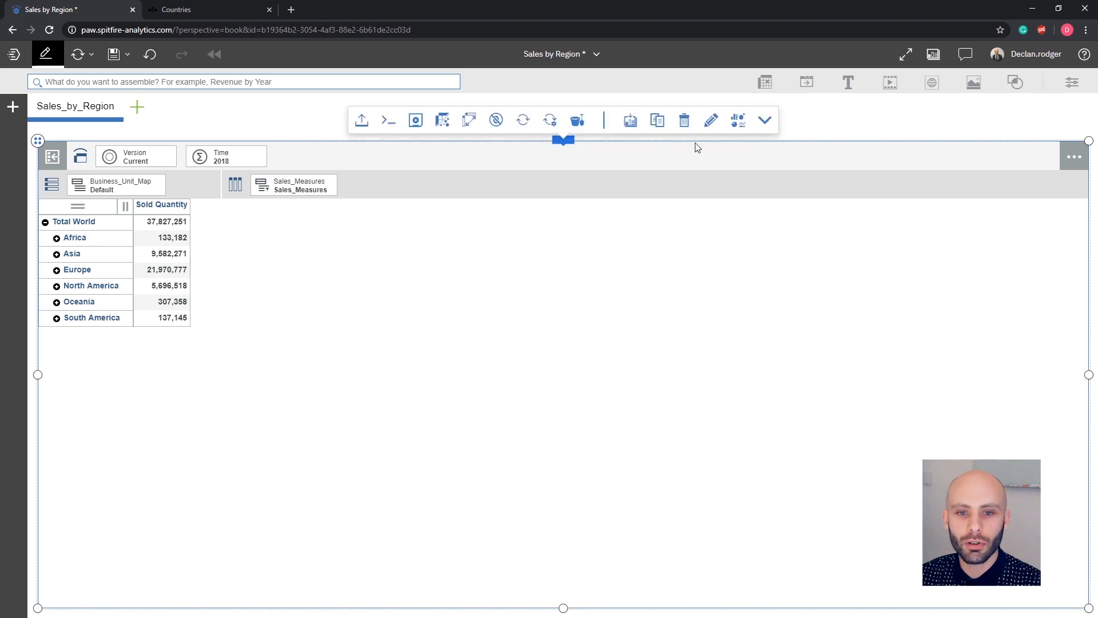
left_click(737, 121)
left_click(591, 142)
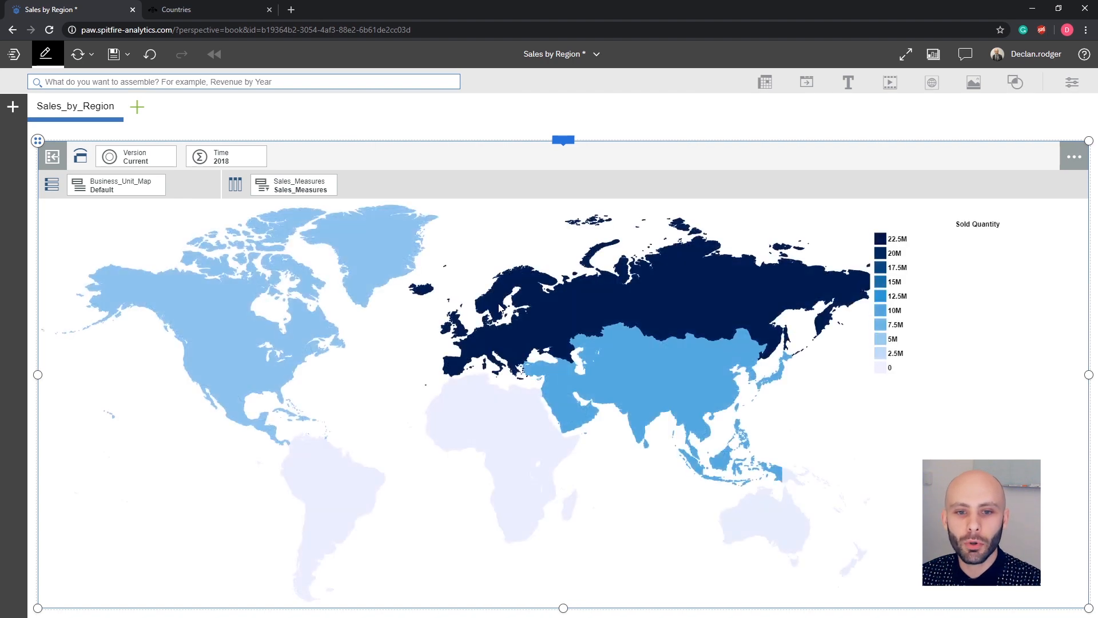
Drill down on the map from Europe into Western Europe.
left_click(464, 338)
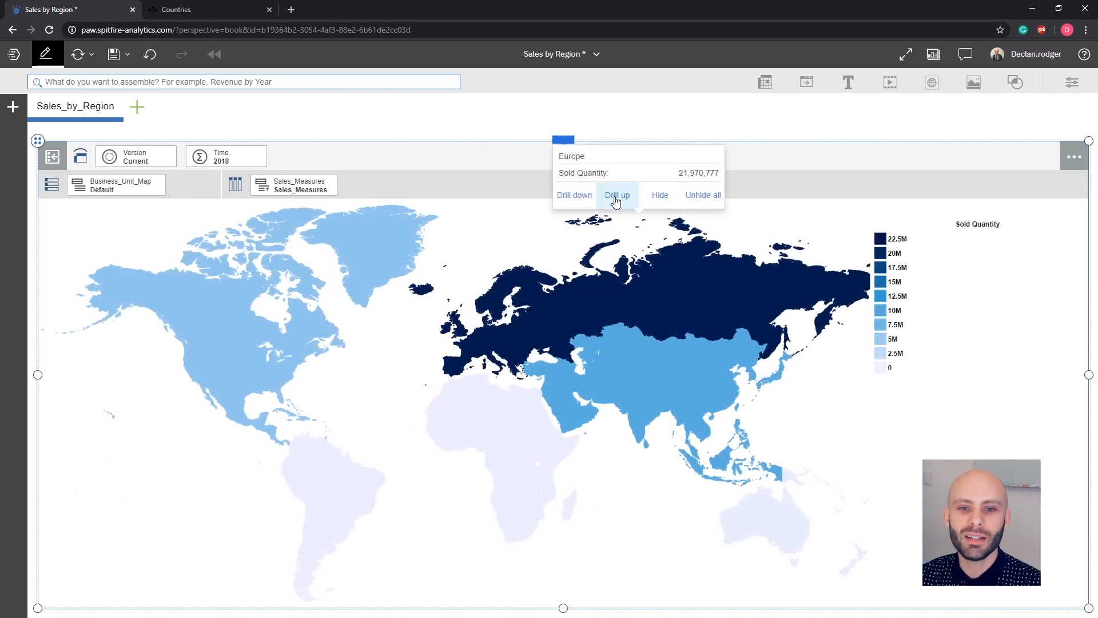
left_click(585, 196)
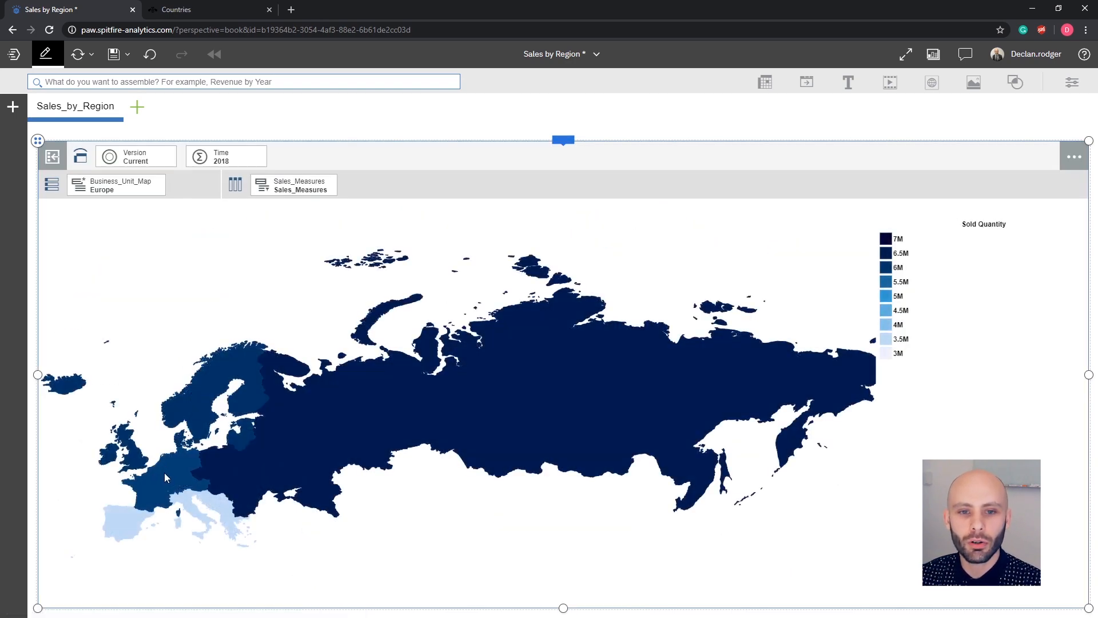
left_click(164, 477)
left_click(111, 428)
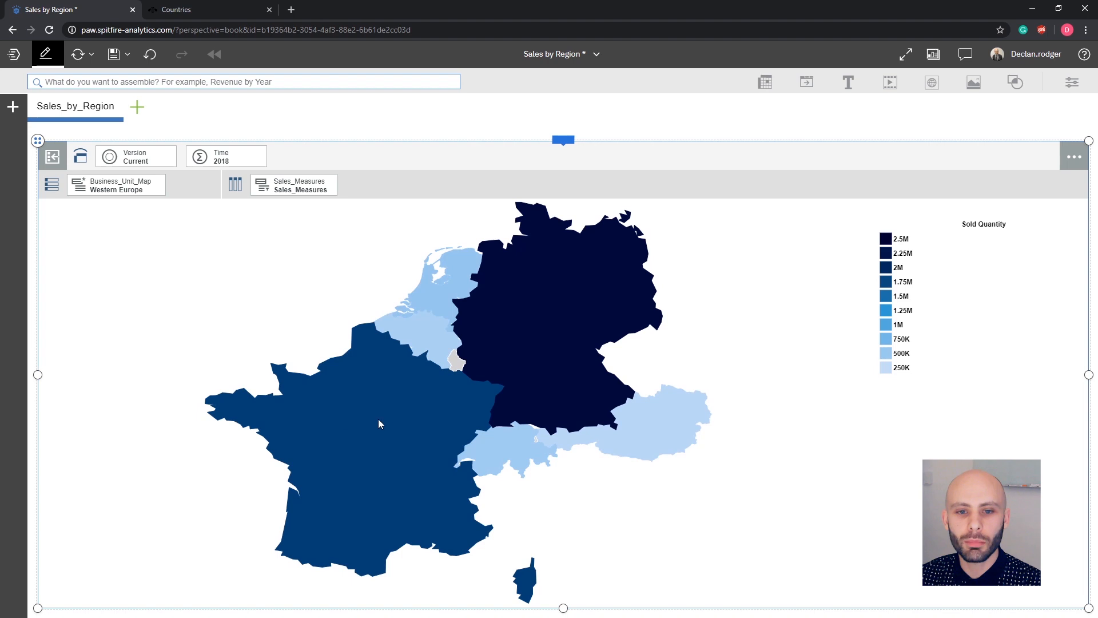
Inspect the sold quantities of the individual Western Europe countries on the map.
left_click(509, 362)
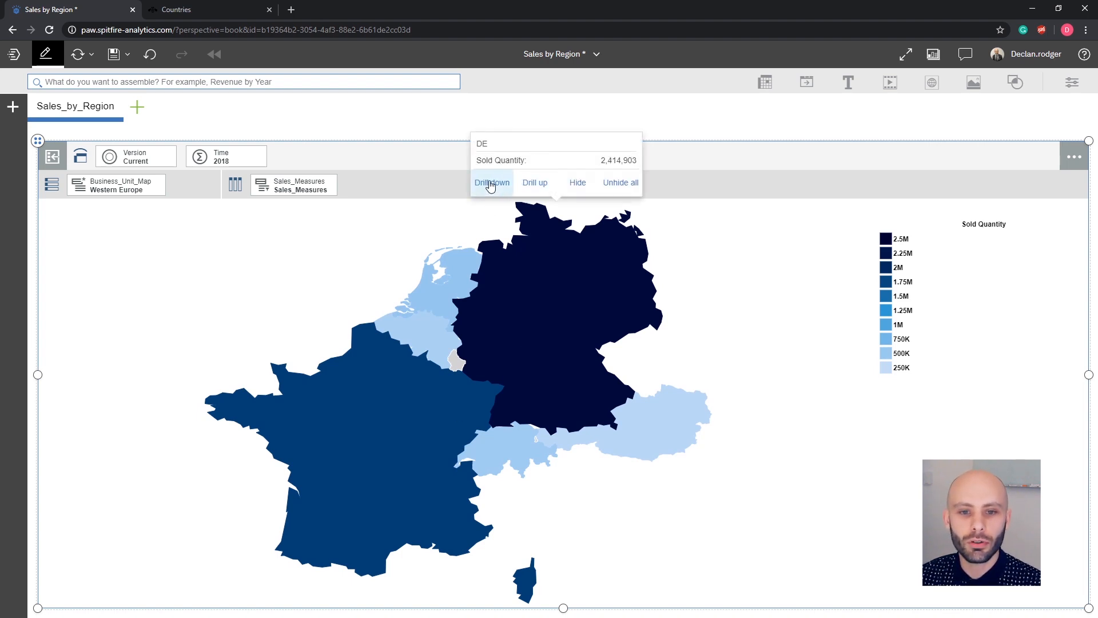
left_click(400, 486)
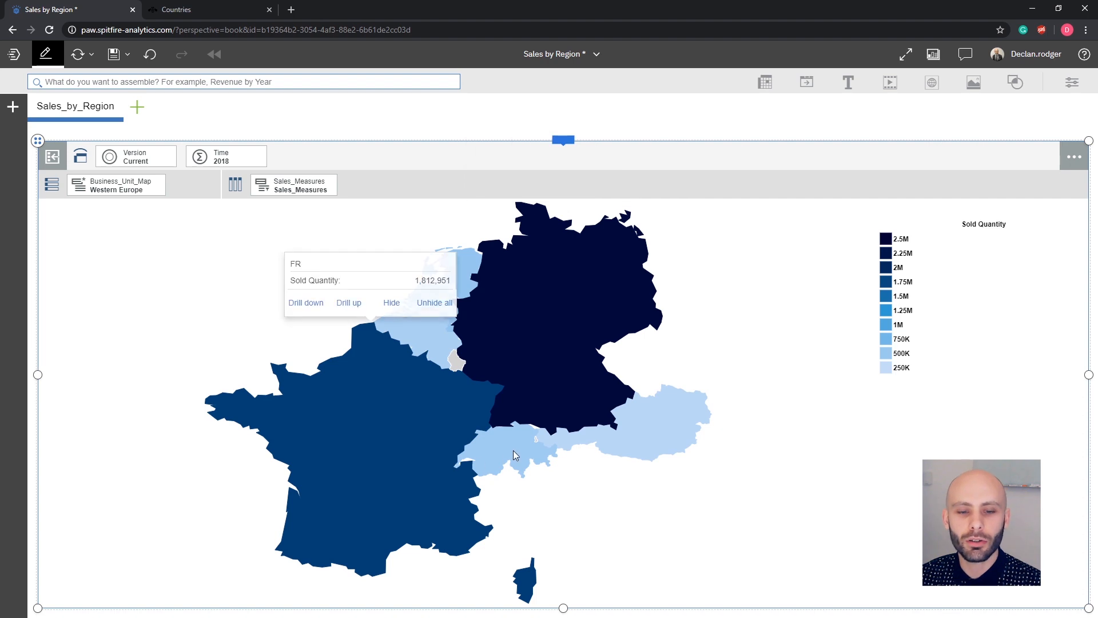
left_click(644, 437)
left_click(425, 339)
left_click(528, 576)
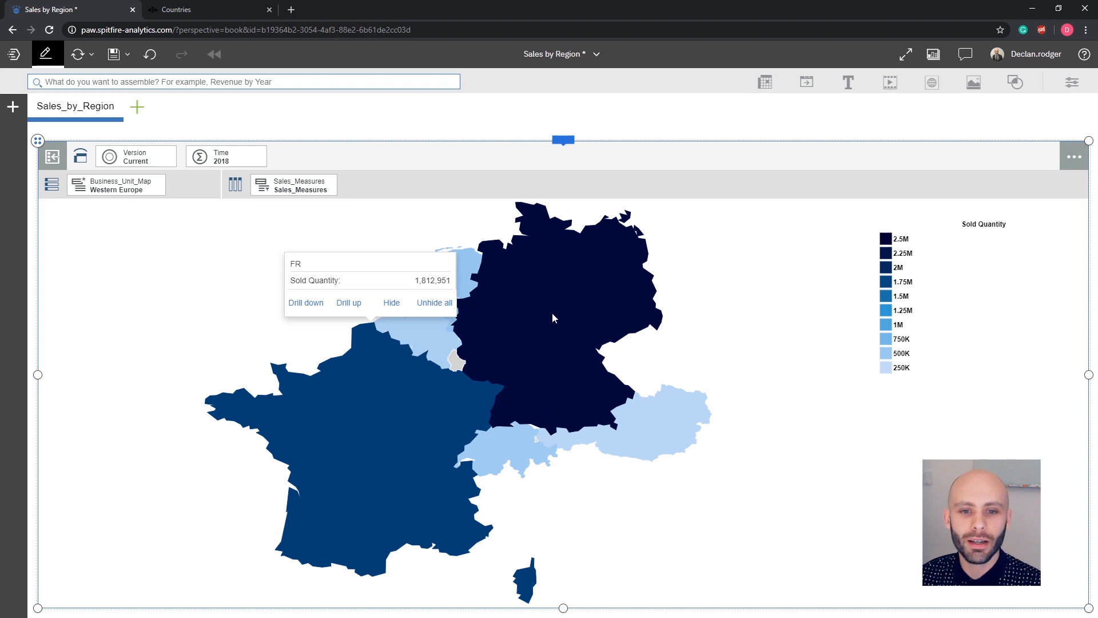
mouse_move(552, 318)
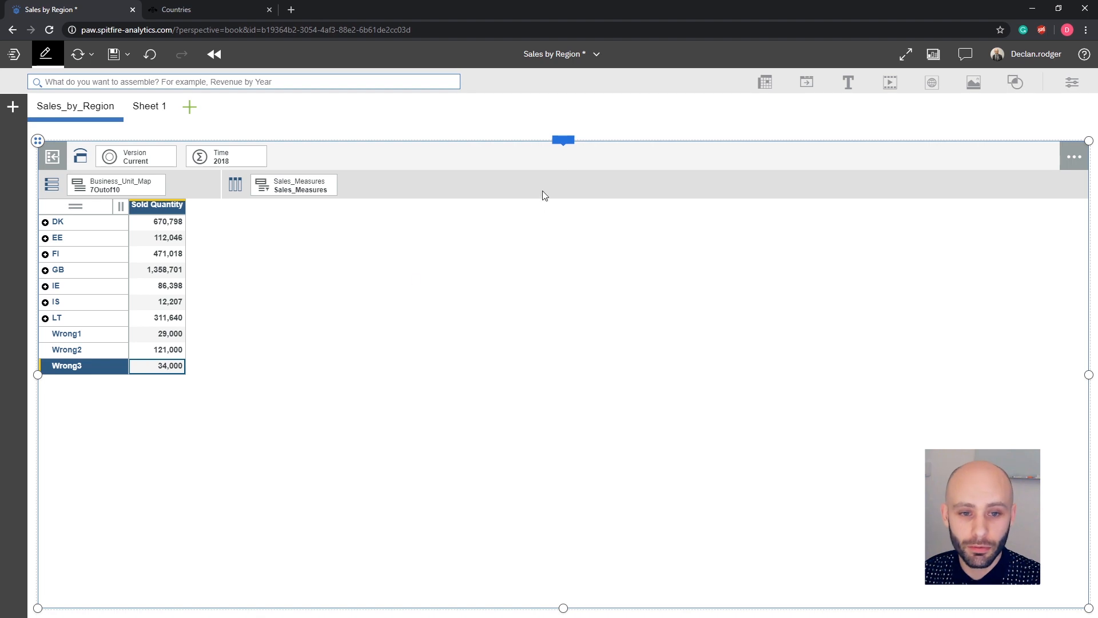
Try to display the 7outof10 set of Business_Unit_Map members as a map.
left_click(564, 140)
left_click(738, 120)
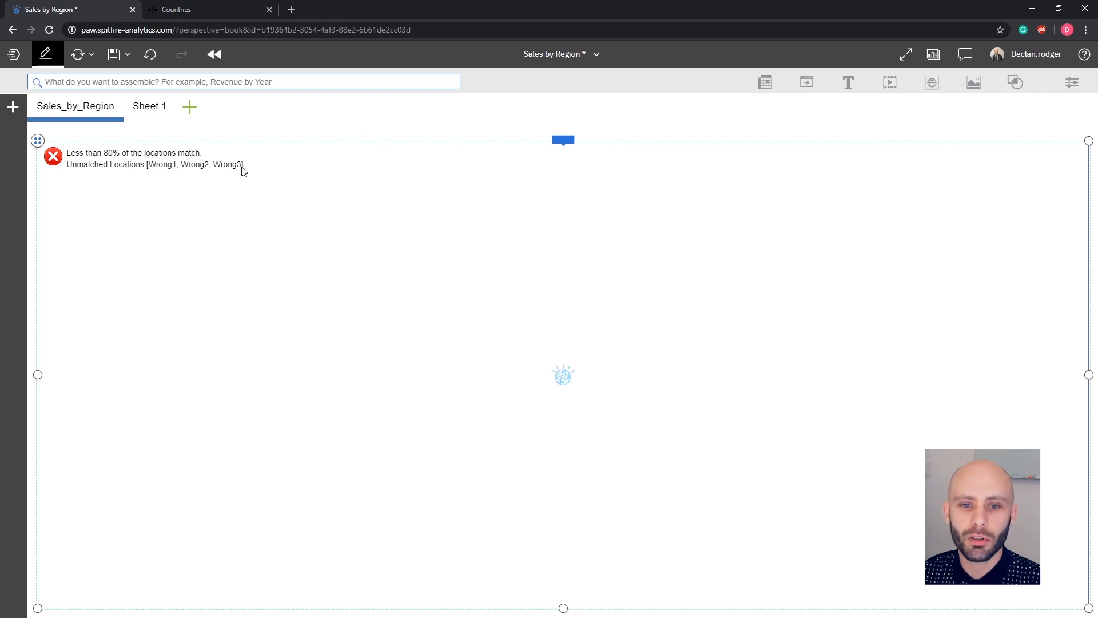
left_click(591, 138)
left_click(735, 119)
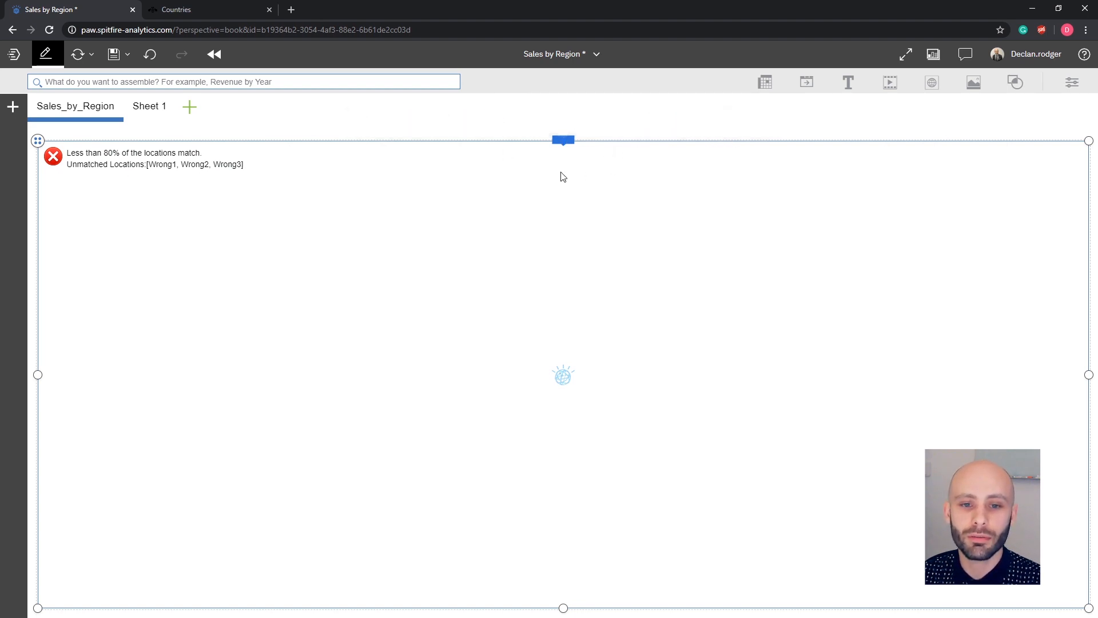
Switch the rows to the 9outof10 set and display it as a map.
left_click(117, 185)
left_click(117, 267)
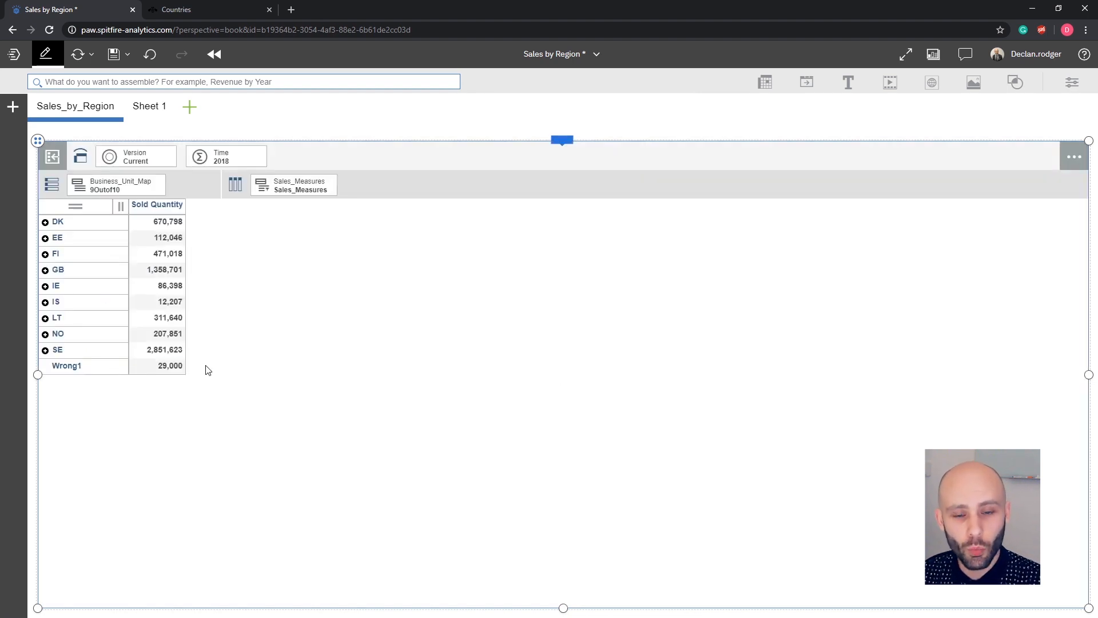
left_click(571, 143)
left_click(738, 117)
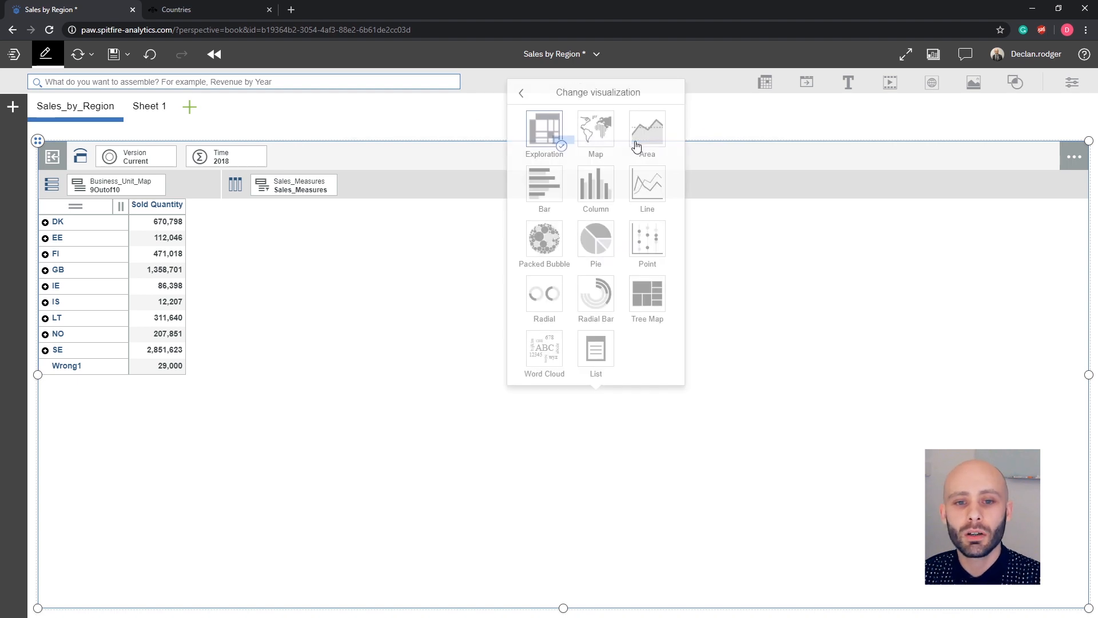
left_click(592, 127)
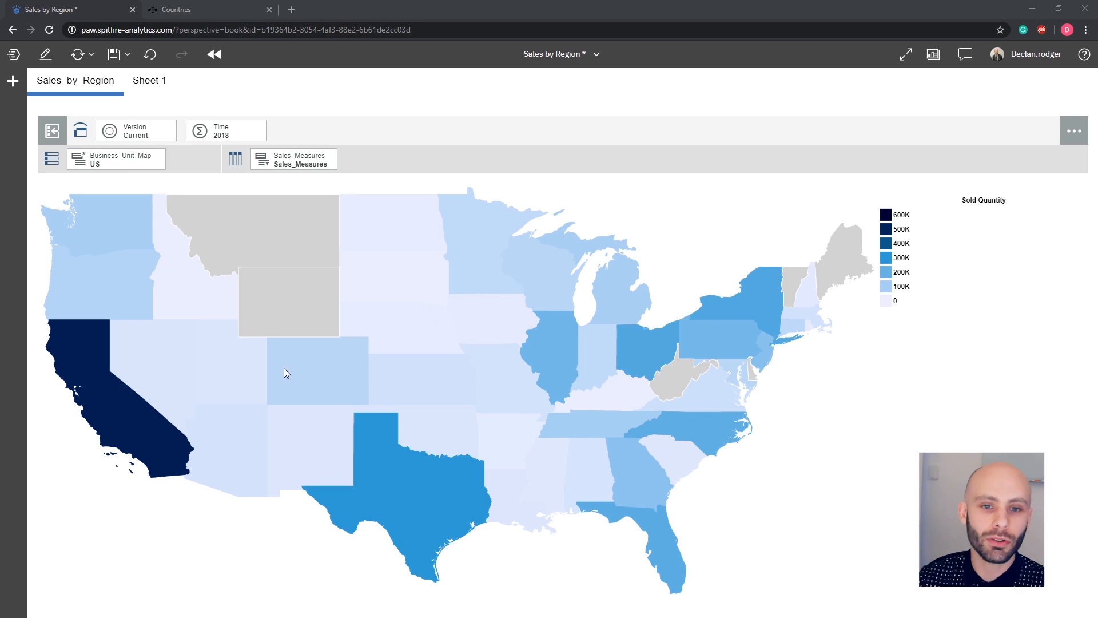
Inspect individual states' sold quantities on the US map.
left_click(307, 377)
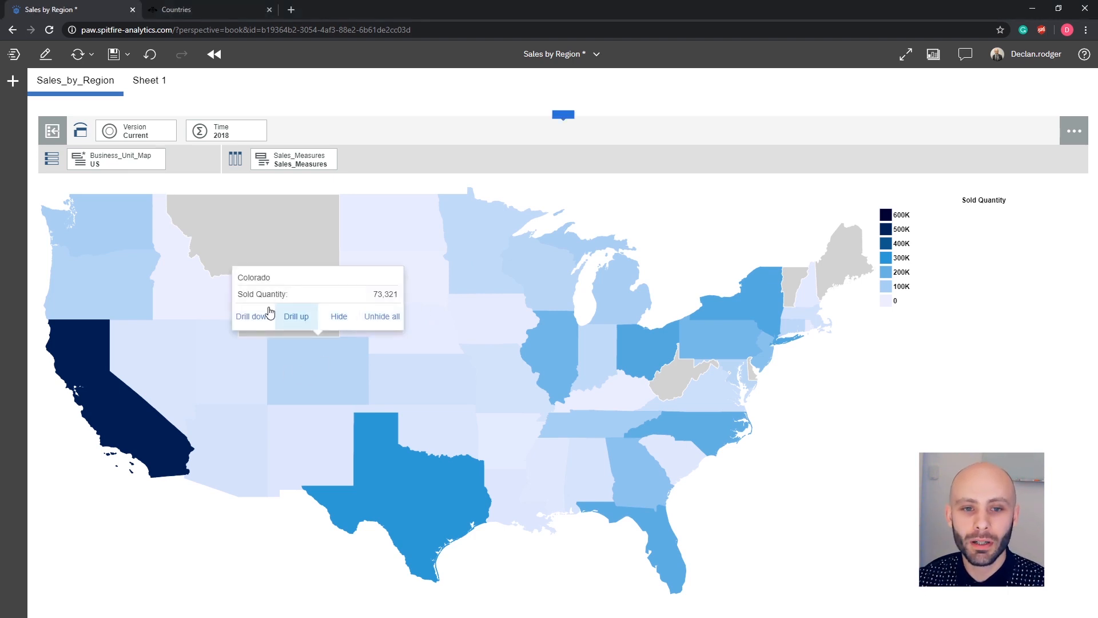
left_click(339, 316)
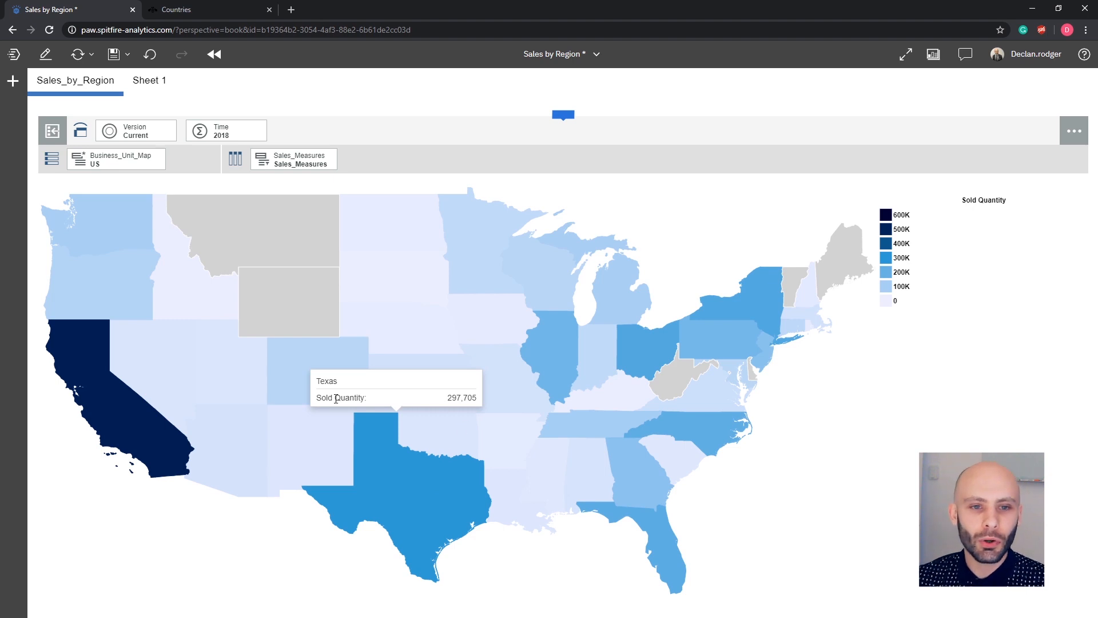
left_click(377, 284)
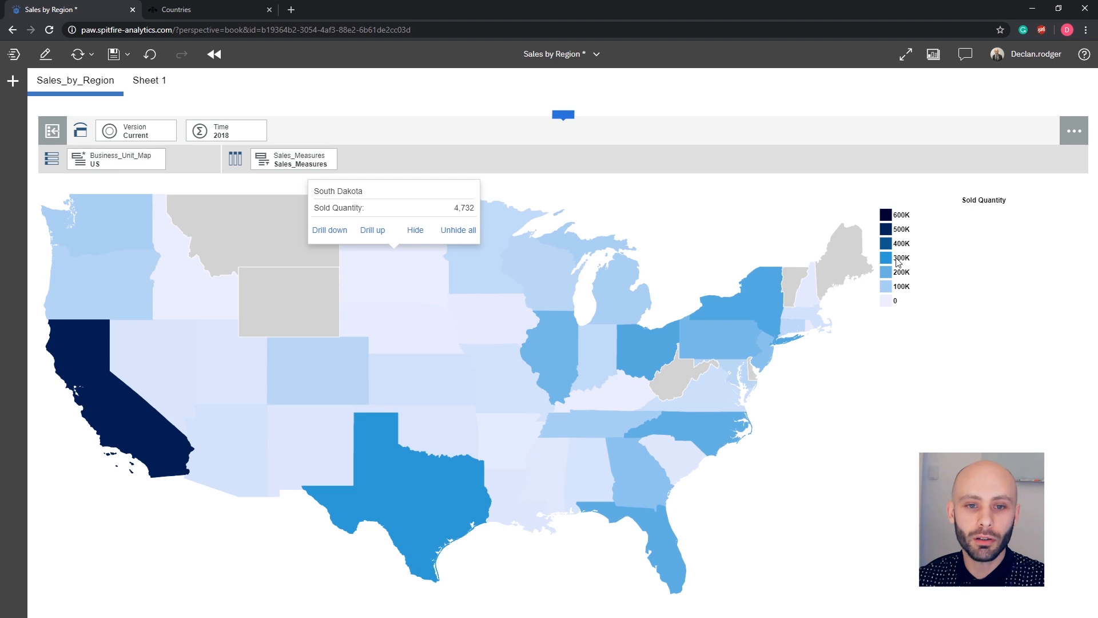
Switch to the exploration view and add a Percentage (%) of parent calculation on Sold Quantity.
left_click(565, 116)
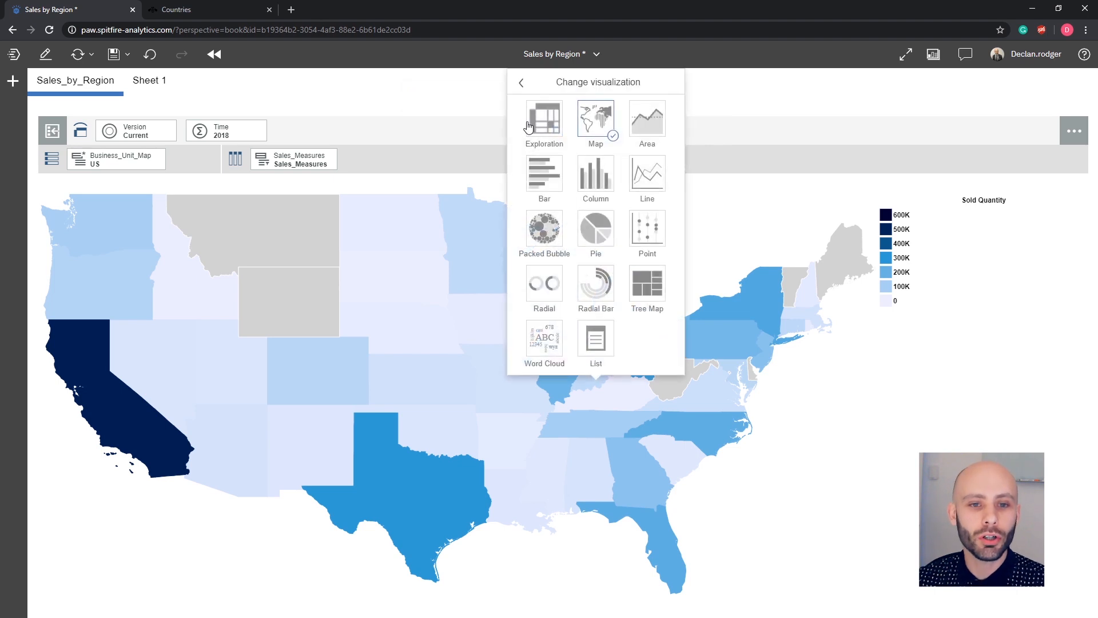
left_click(540, 124)
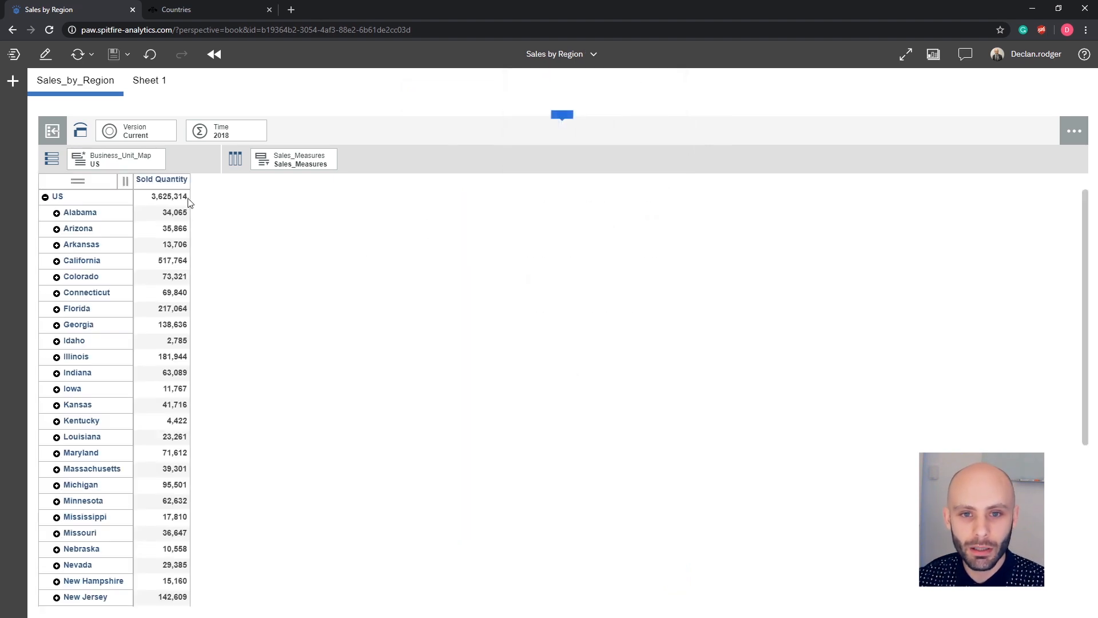
right_click(164, 184)
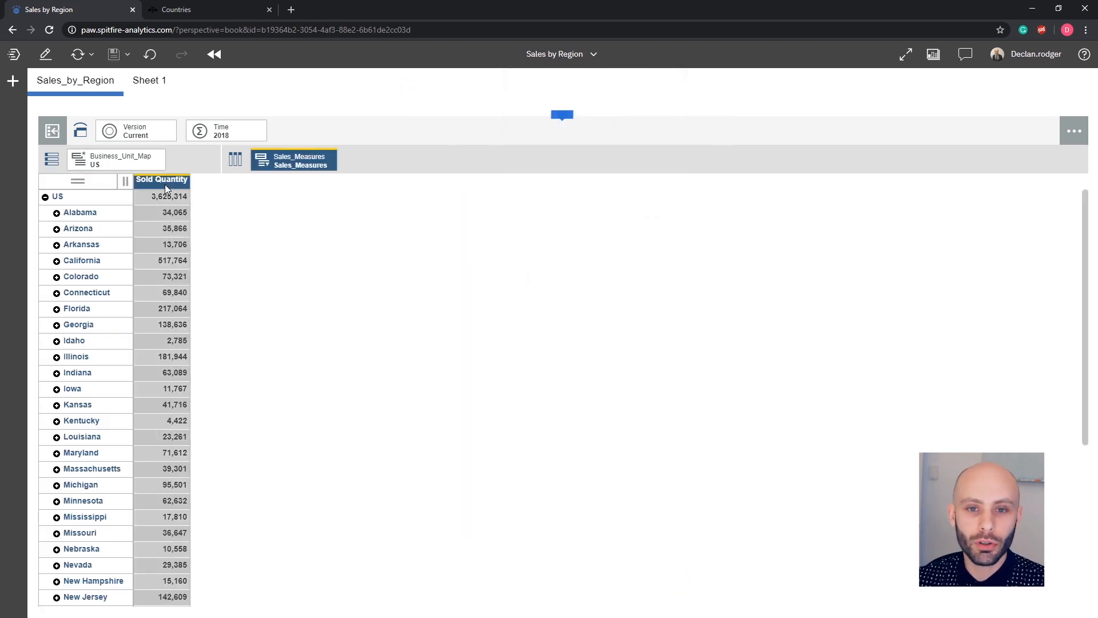
left_click(243, 503)
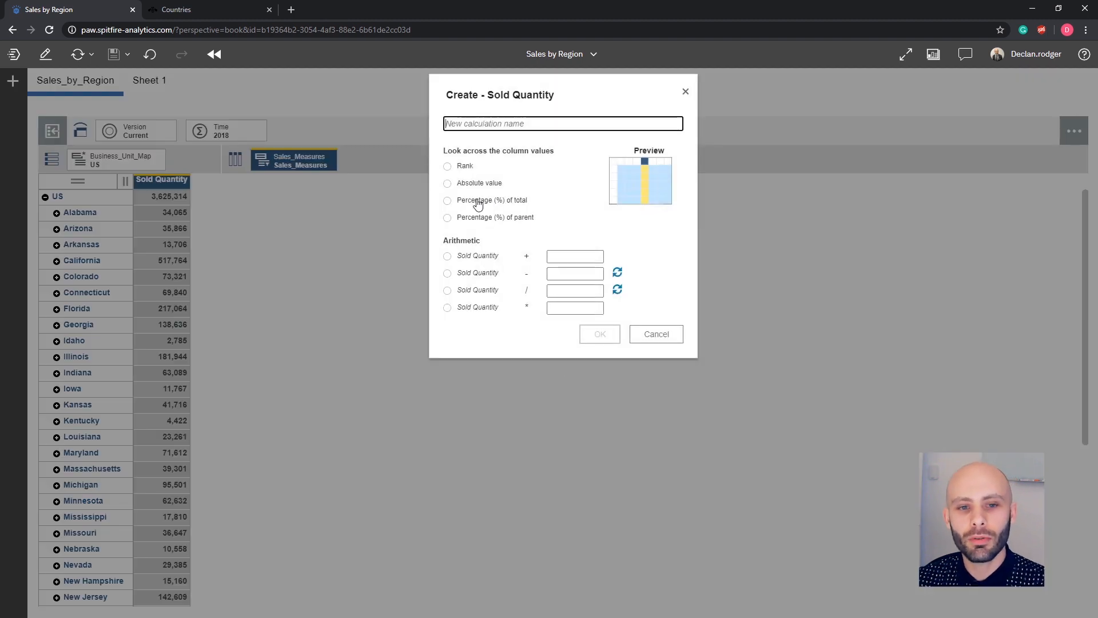
left_click(468, 218)
left_click(597, 342)
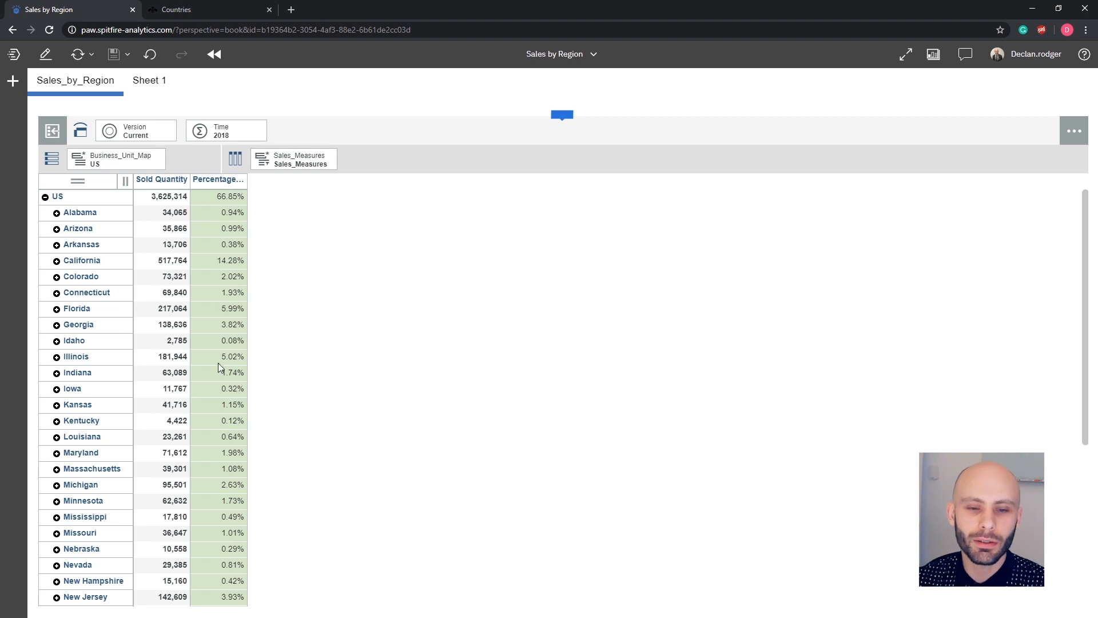
Display the US sold quantity and percentage of parent as a map.
left_click(562, 115)
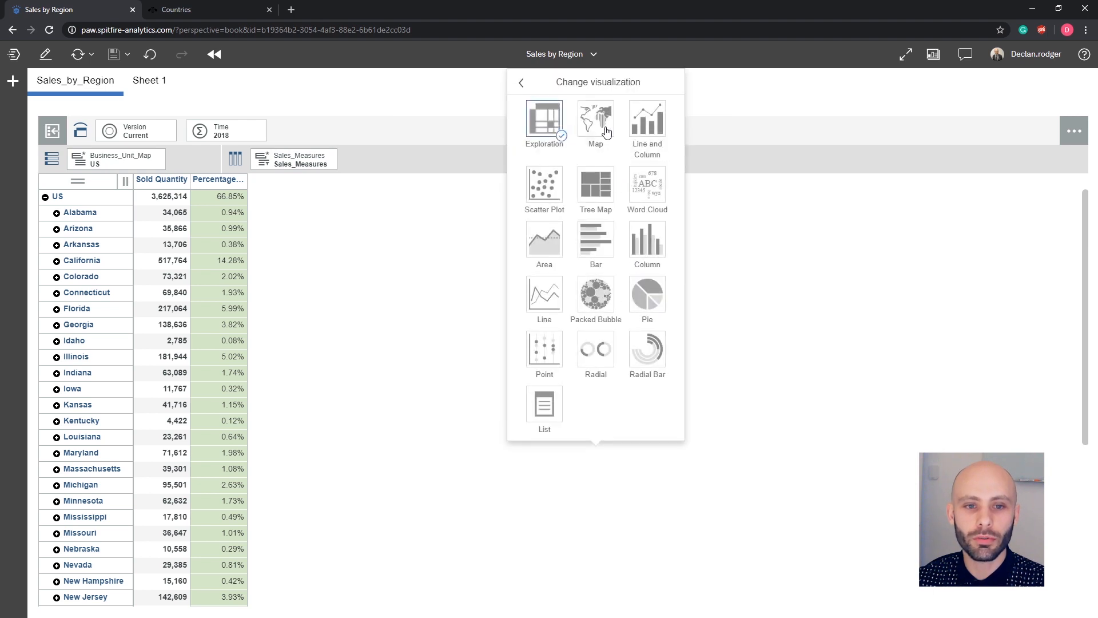
left_click(605, 126)
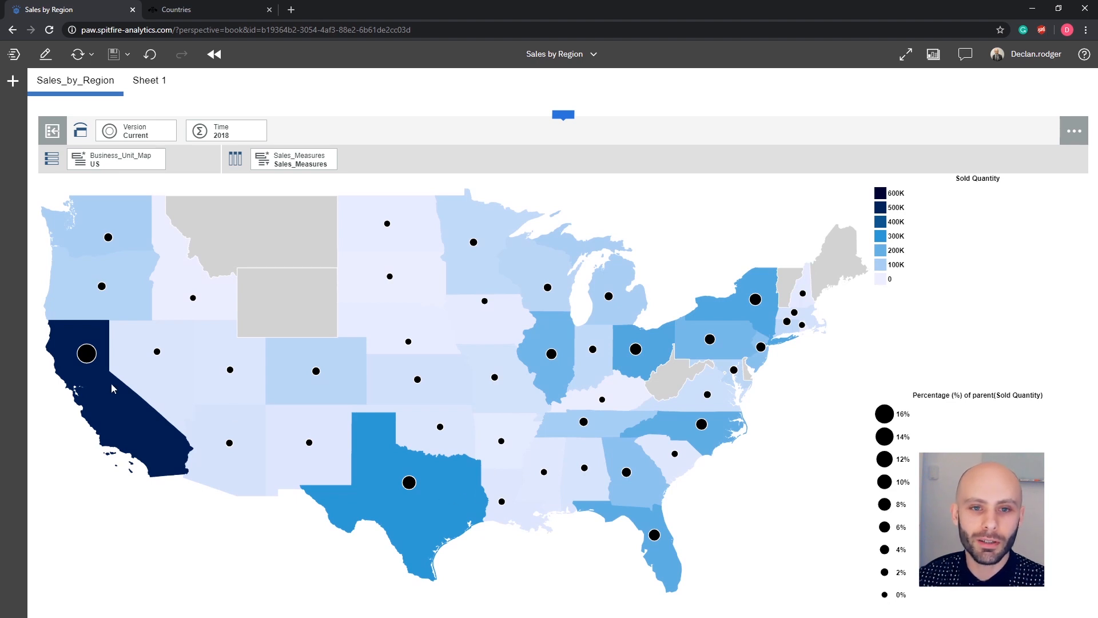
mouse_move(86, 354)
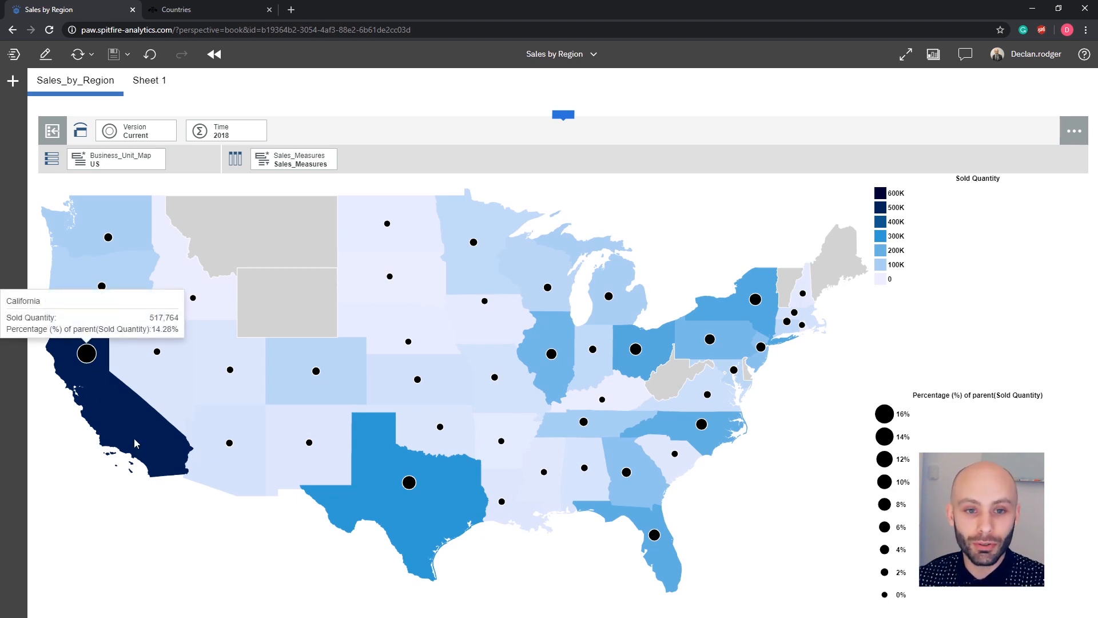
mouse_move(418, 522)
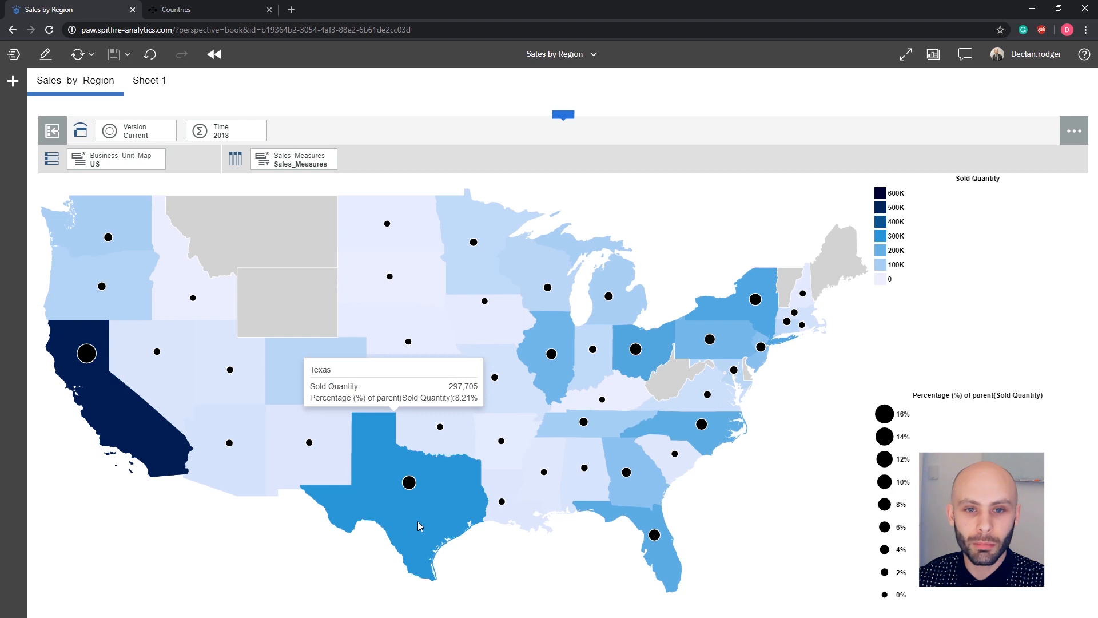
Drill up from the US states to Northern America, then drill down into Canada (CA).
left_click(131, 282)
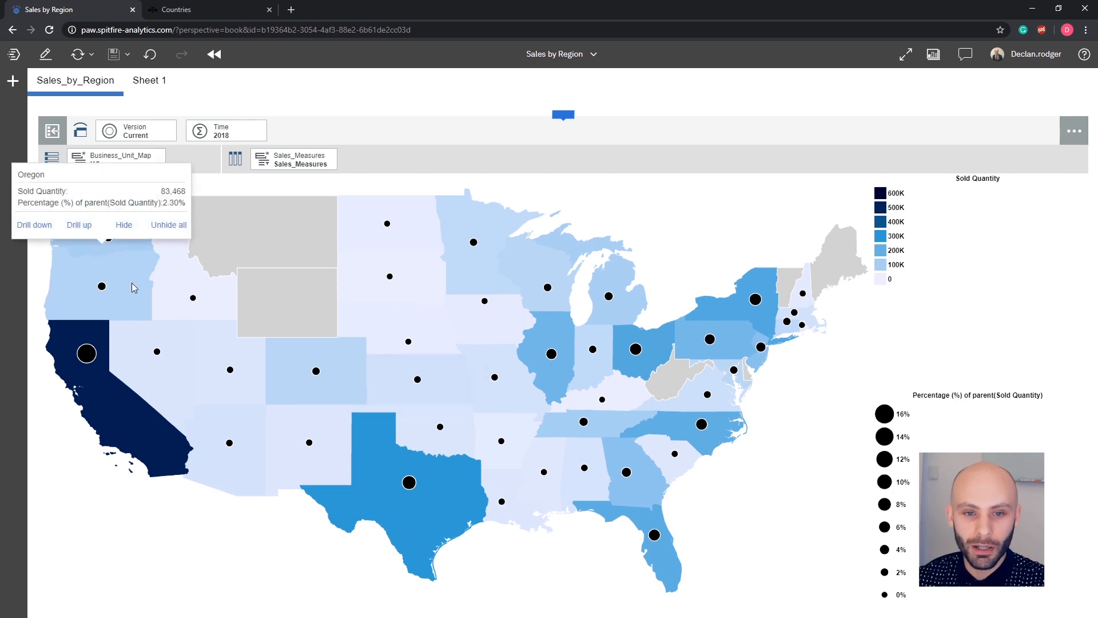
left_click(81, 225)
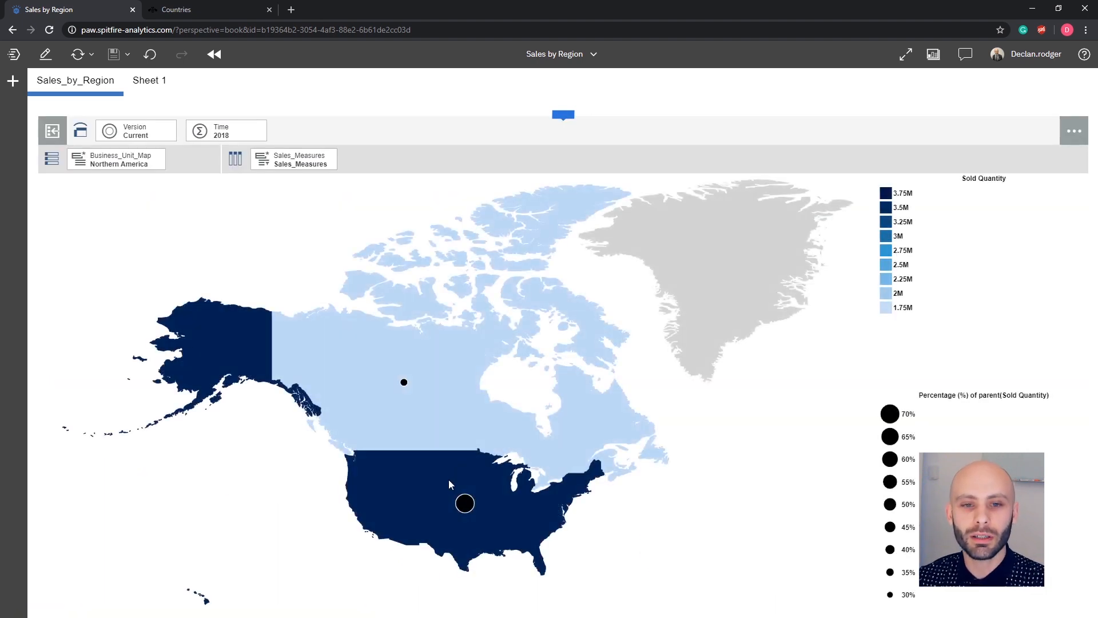
mouse_move(440, 420)
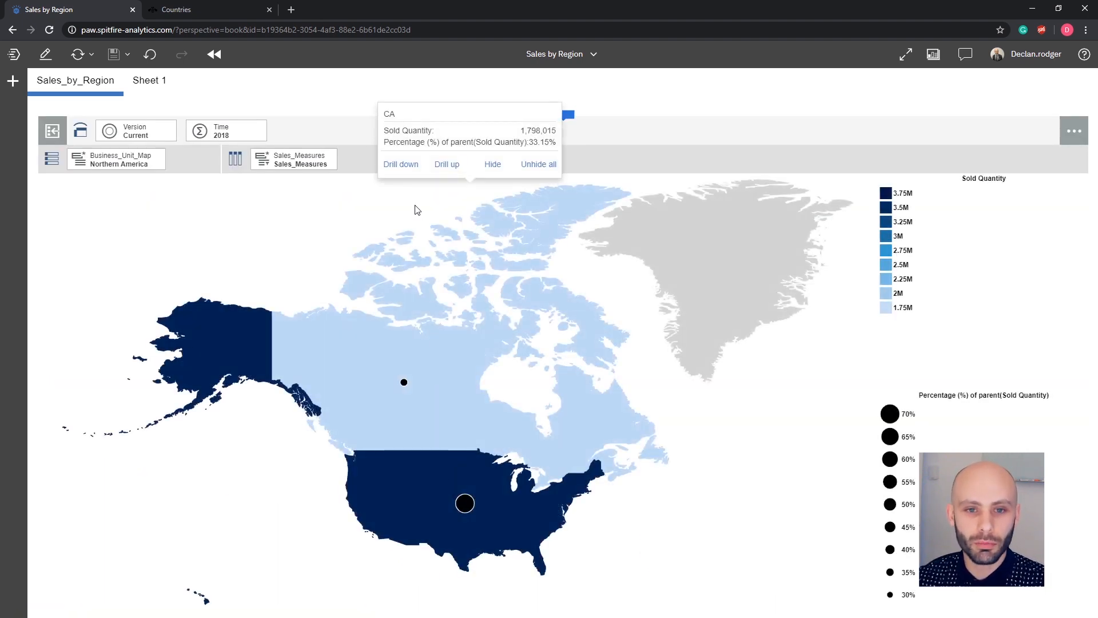
left_click(409, 171)
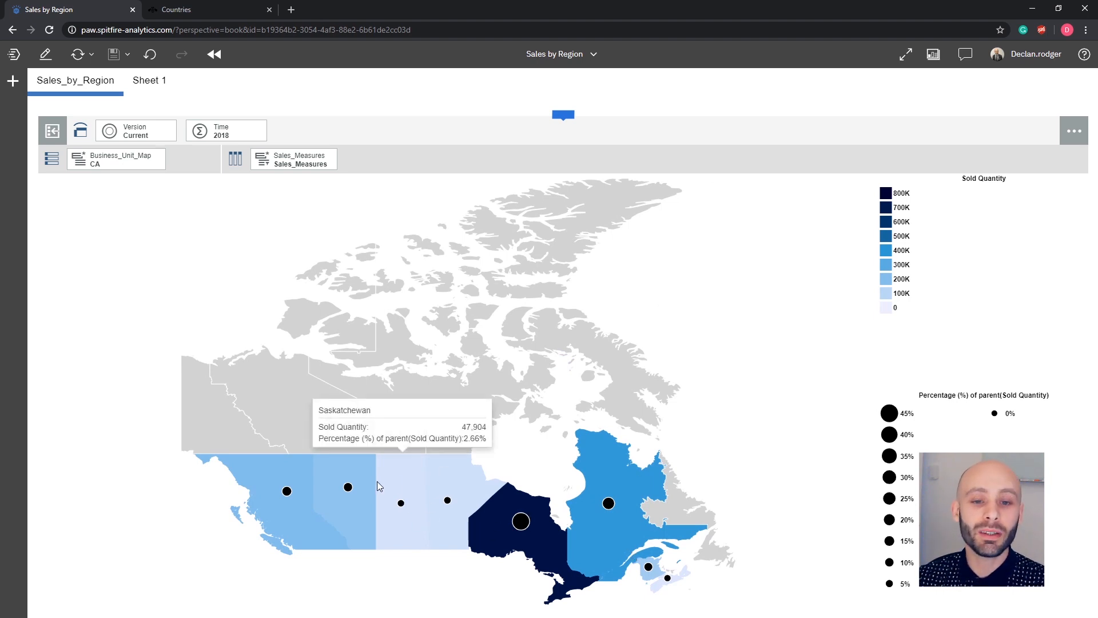
left_click(563, 116)
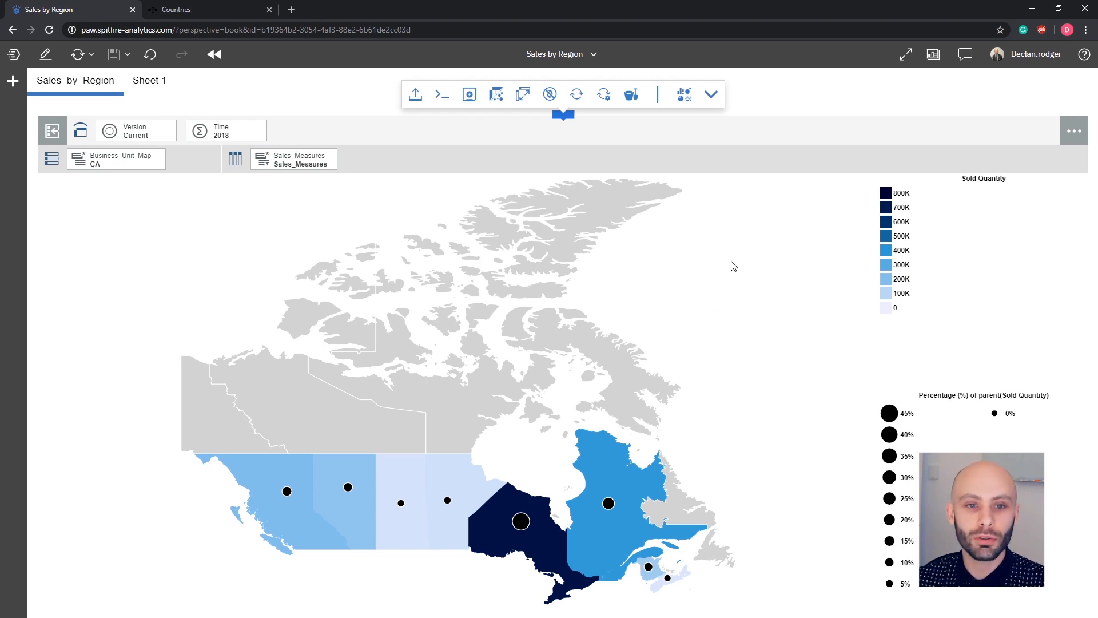
mouse_move(521, 522)
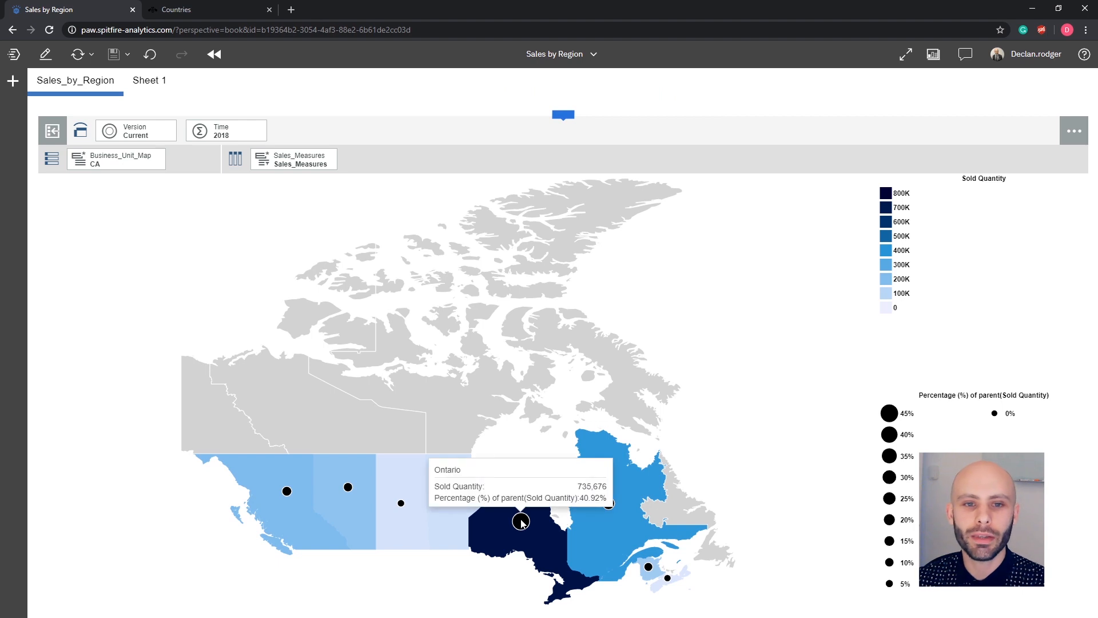
Switch to the grid view and move Time onto the columns, putting Sales_Measures as Sold Quantity in the context.
left_click(685, 95)
left_click(549, 125)
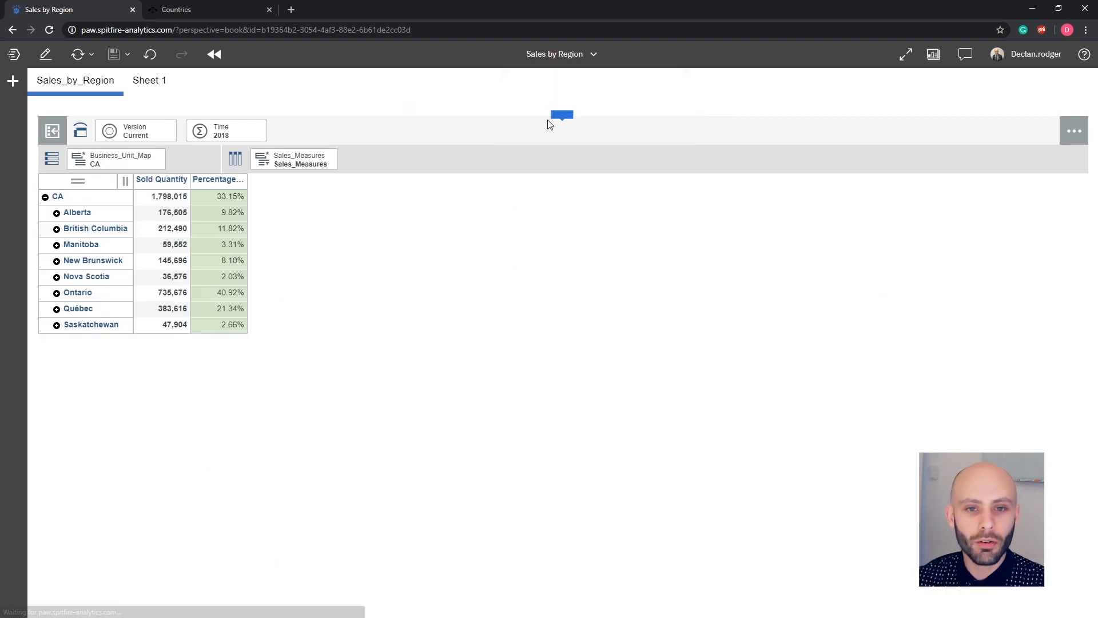
left_click_drag(303, 160, 222, 128)
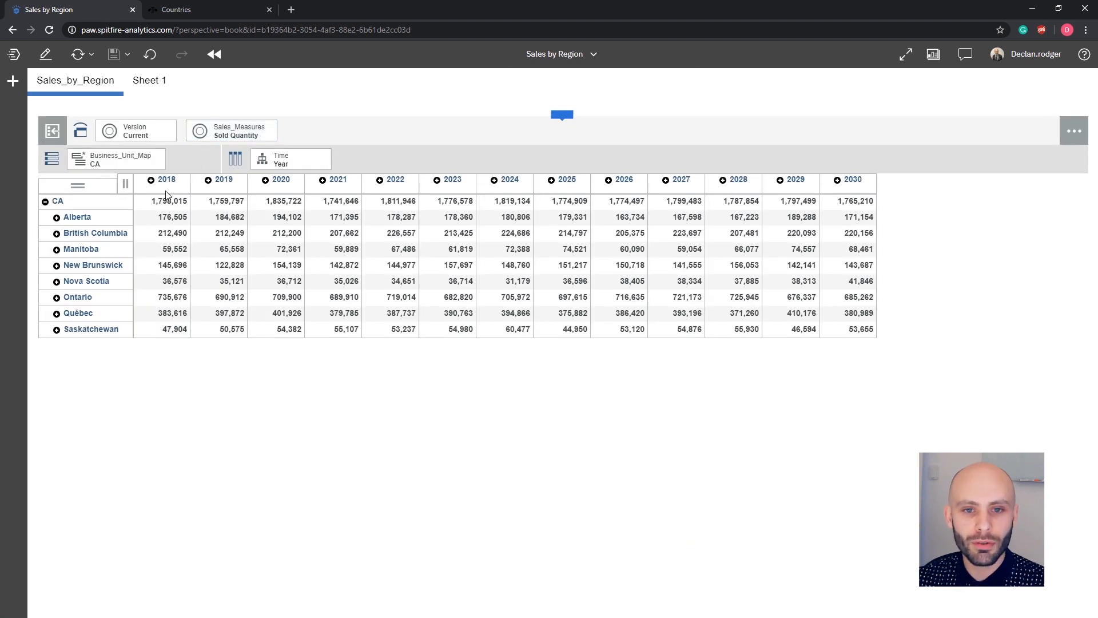
Select the 2018 to 2020 year columns and keep only those years.
left_click(167, 180)
left_click(269, 179, "shift")
right_click(269, 179)
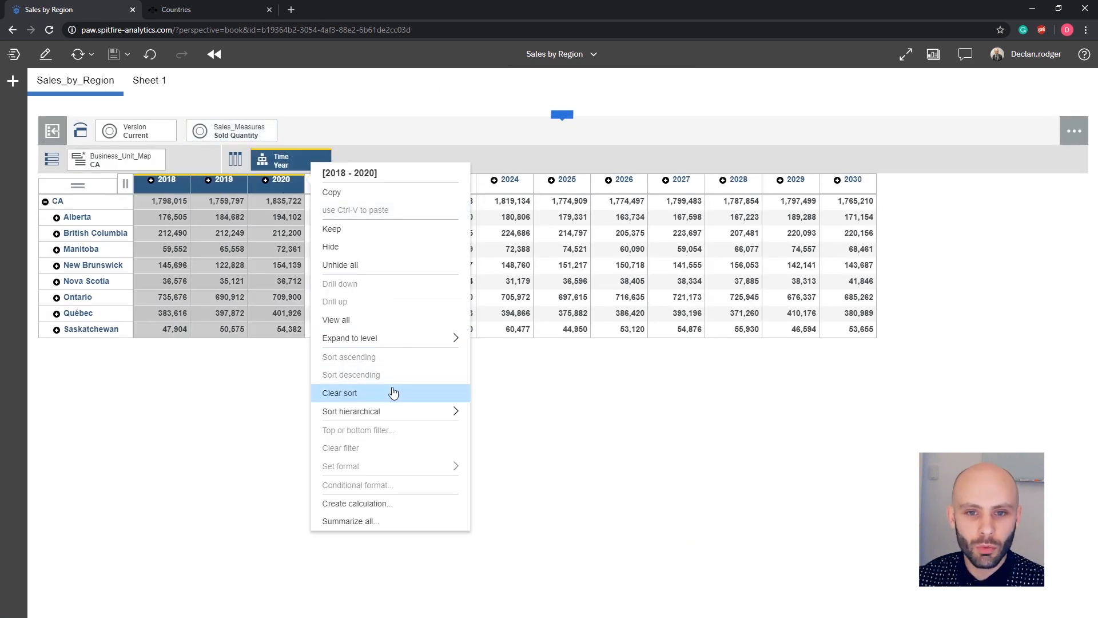
left_click(335, 228)
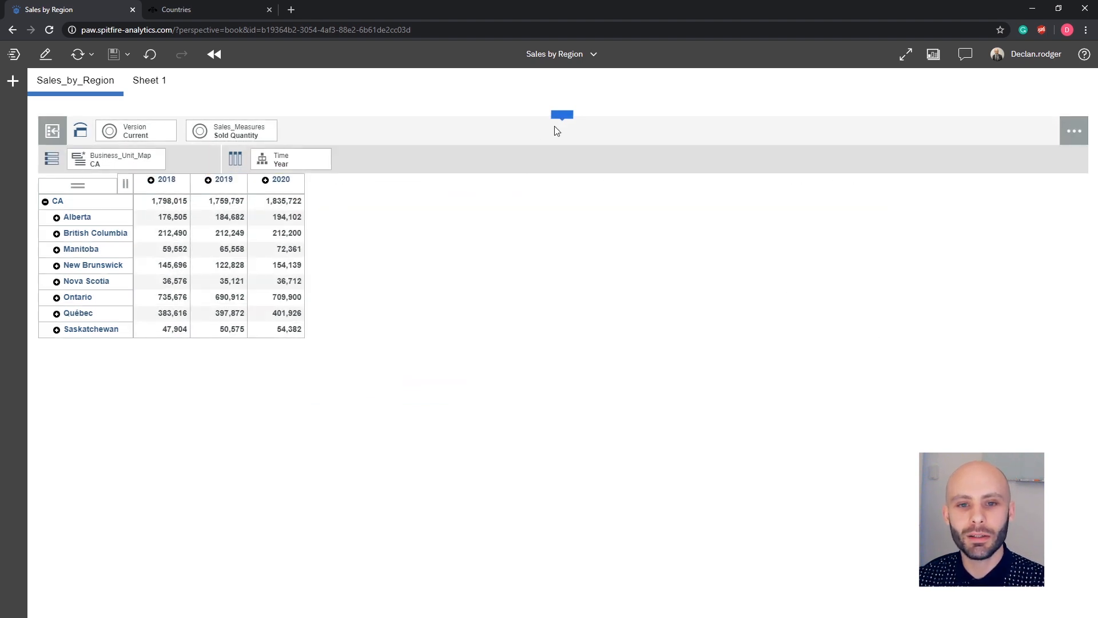
Display the three years as a Canada map and inspect the provinces' yearly sold quantities.
left_click(654, 133)
left_click(599, 119)
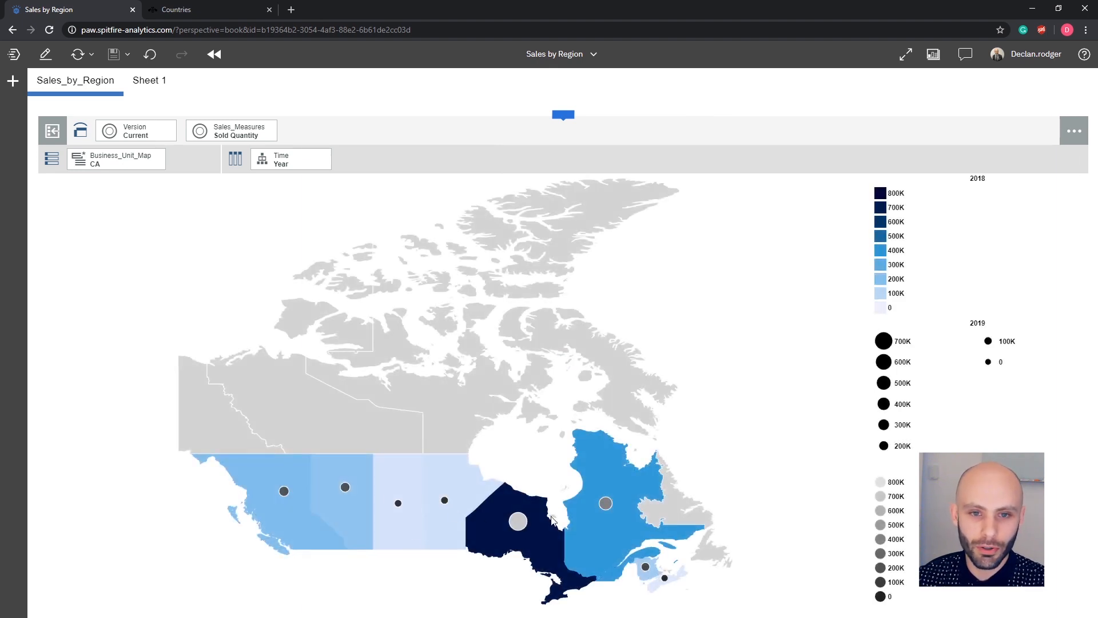
left_click(546, 542)
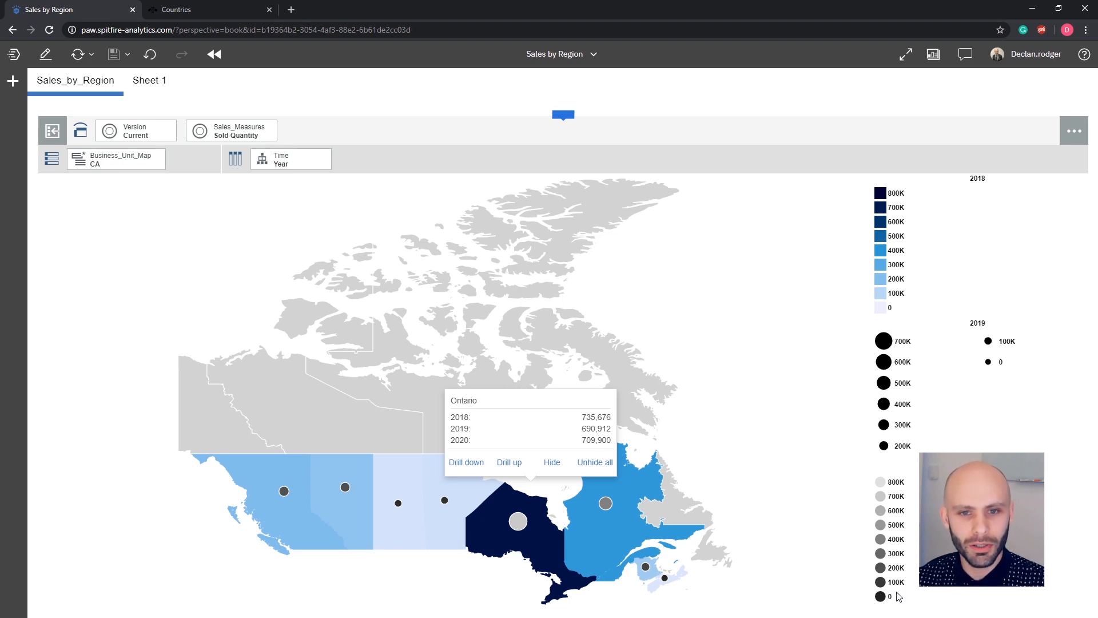
left_click(445, 501)
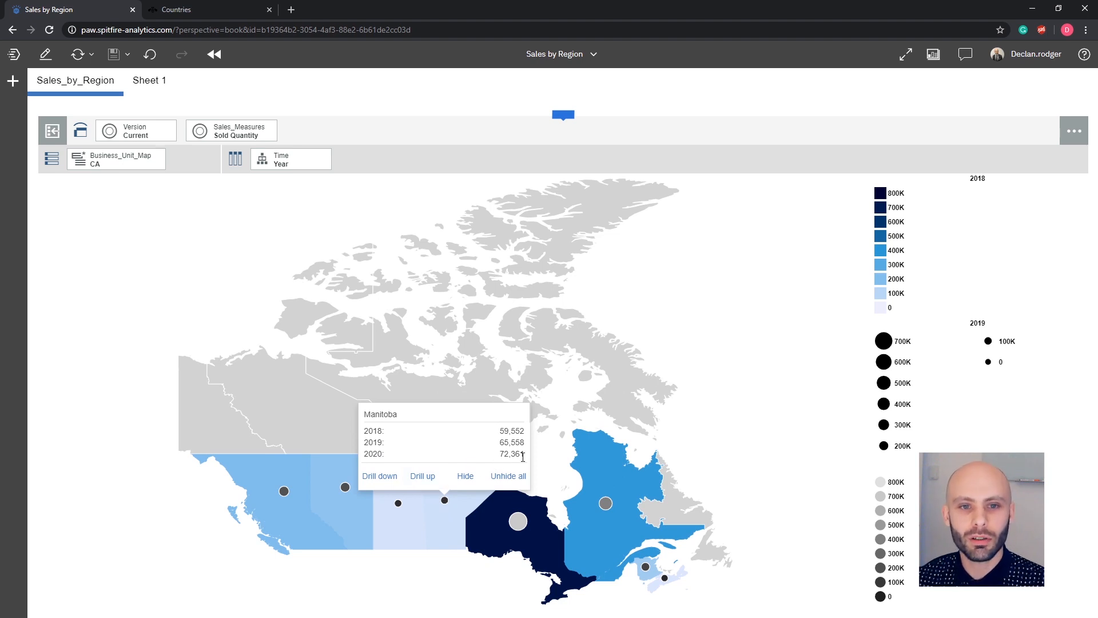
left_click(521, 522)
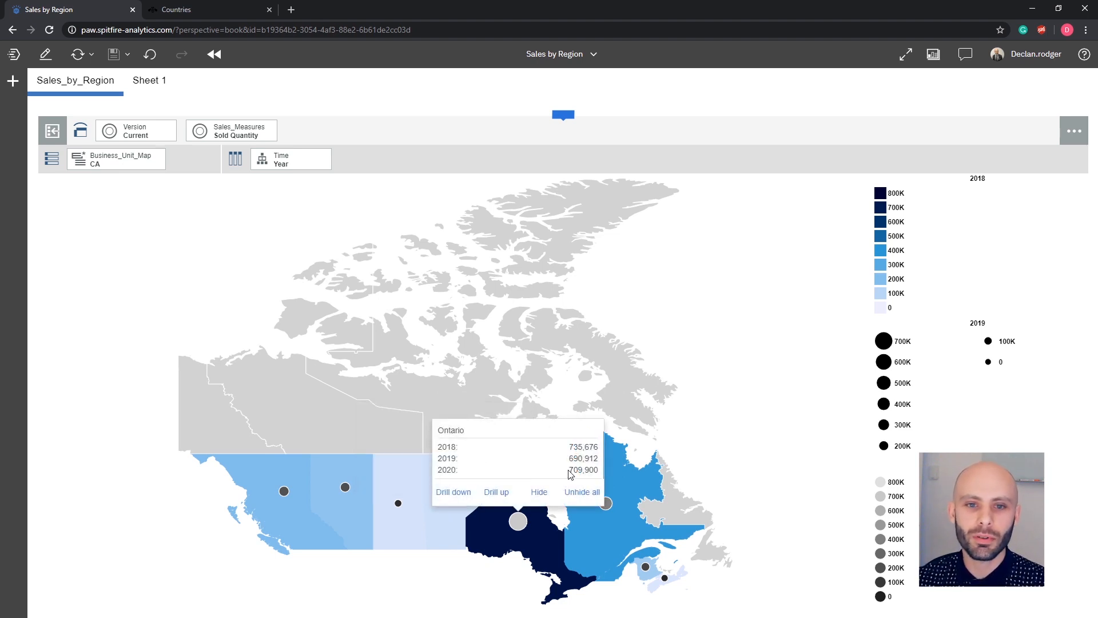
left_click(154, 494)
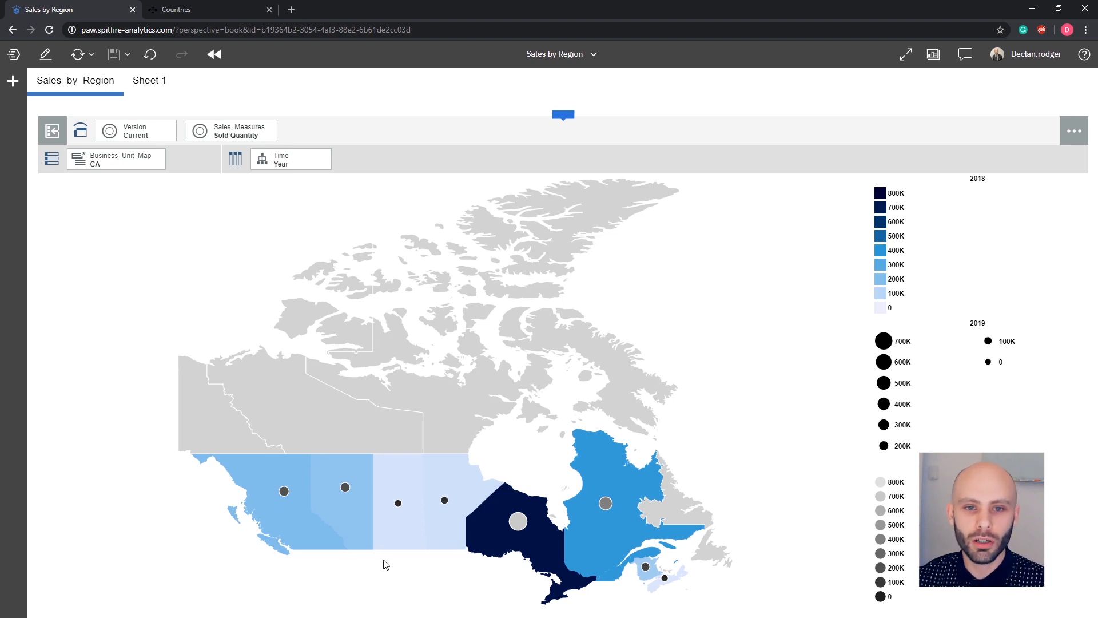
left_click(351, 518)
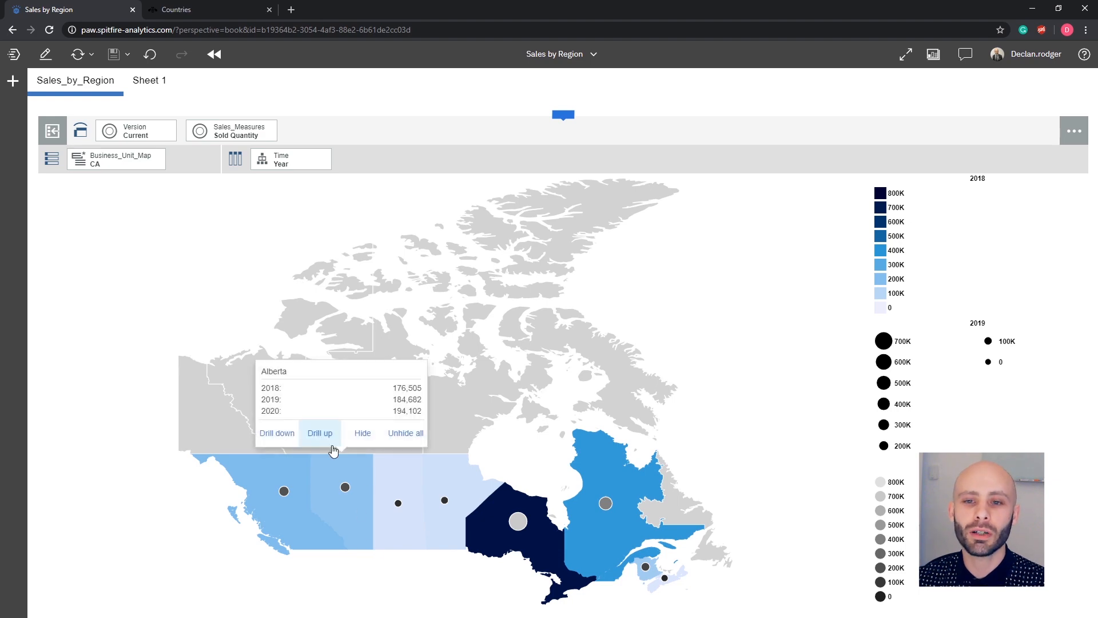
Drill up from Alberta to Northern America and select the US region.
left_click(329, 439)
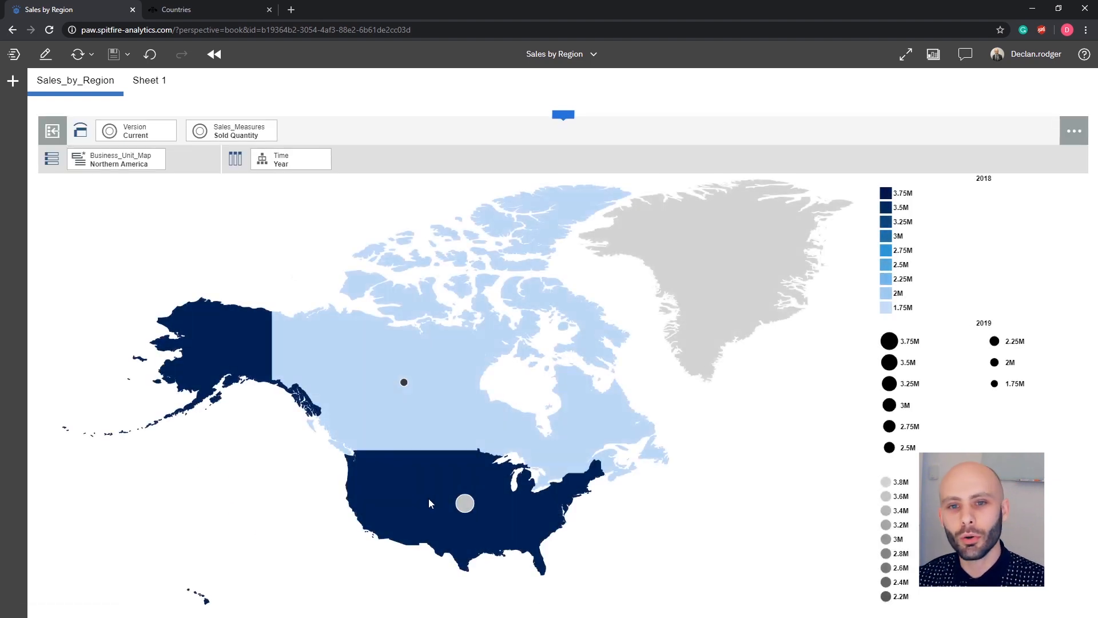
left_click(427, 499)
left_click(276, 280)
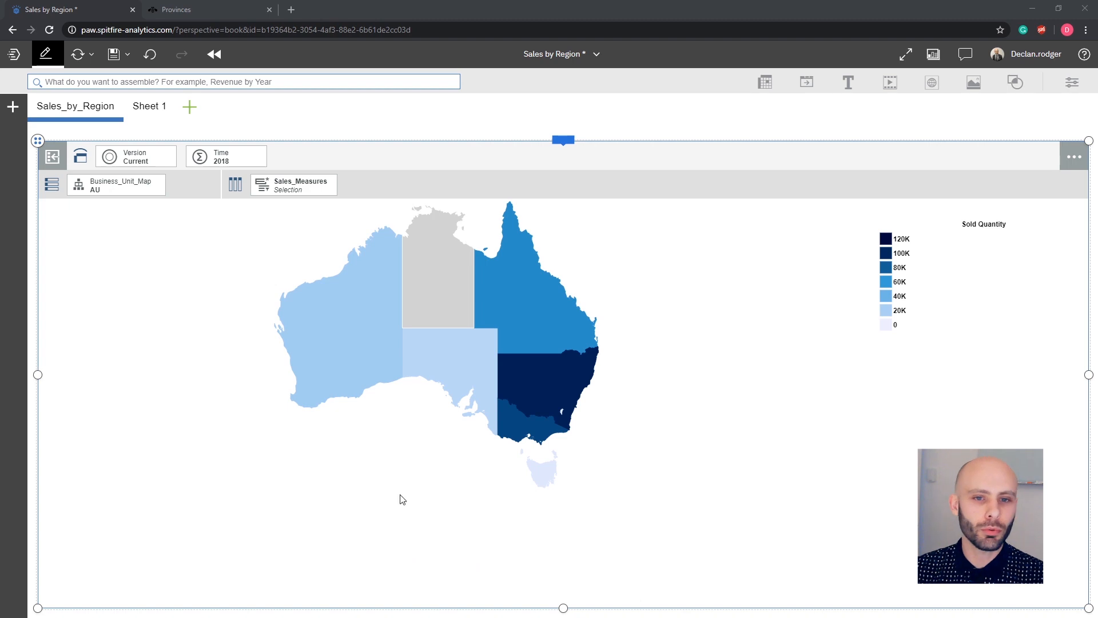
Drill up from the Australian states map to the world Subcontinent view.
mouse_move(550, 386)
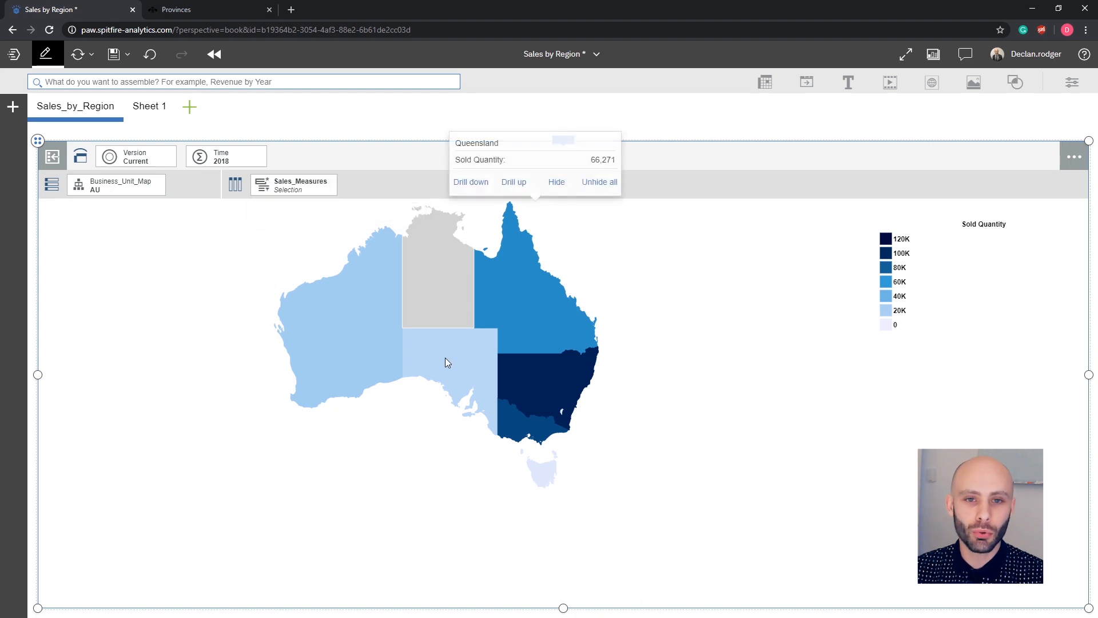
mouse_move(446, 357)
left_click(427, 310)
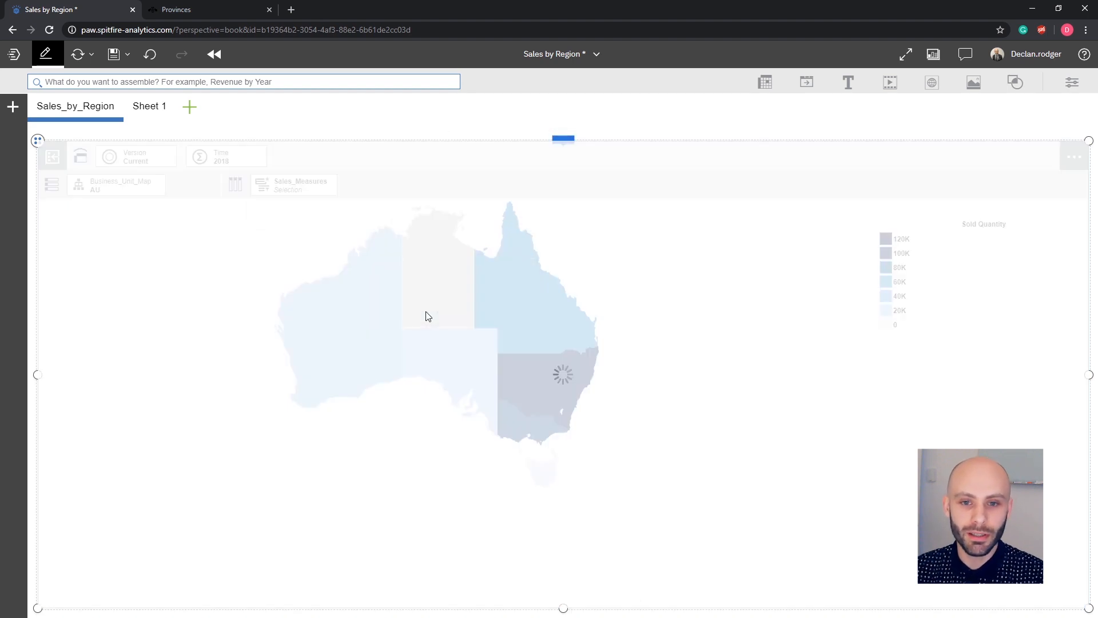
mouse_move(372, 342)
left_click(325, 183)
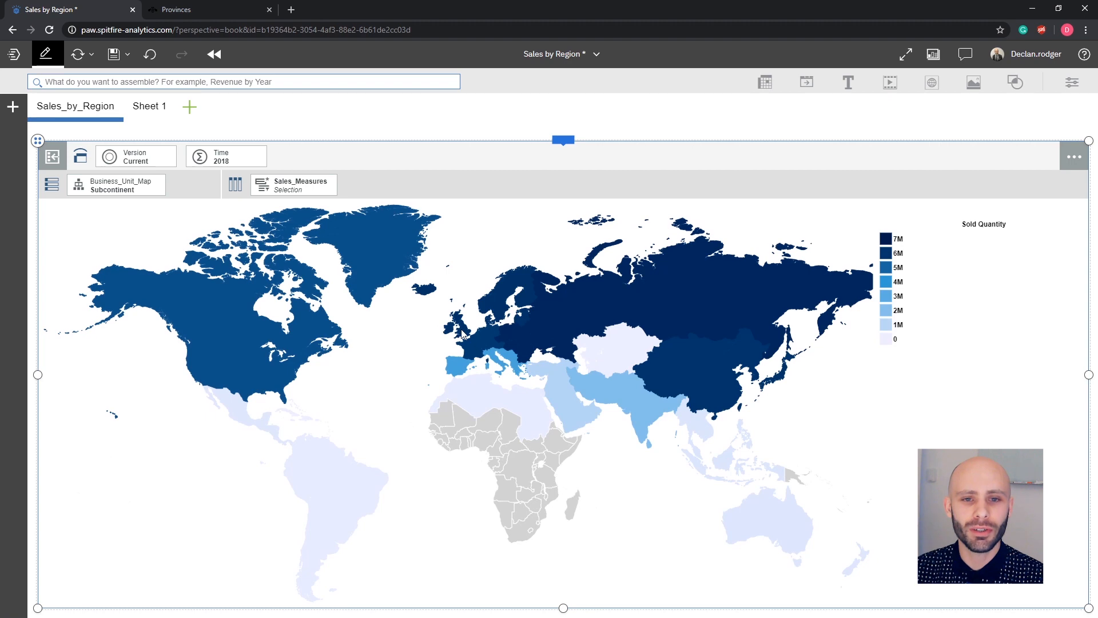
Drill down into Northern Europe, then into Great Britain (GB).
mouse_move(462, 331)
left_click(424, 248)
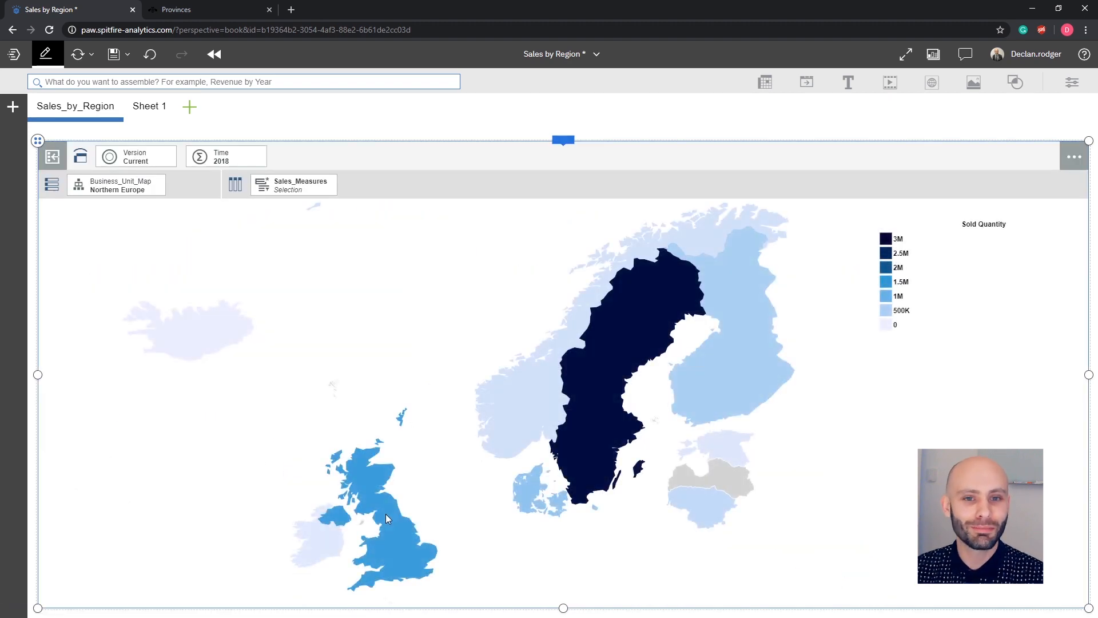
mouse_move(386, 513)
left_click(322, 393)
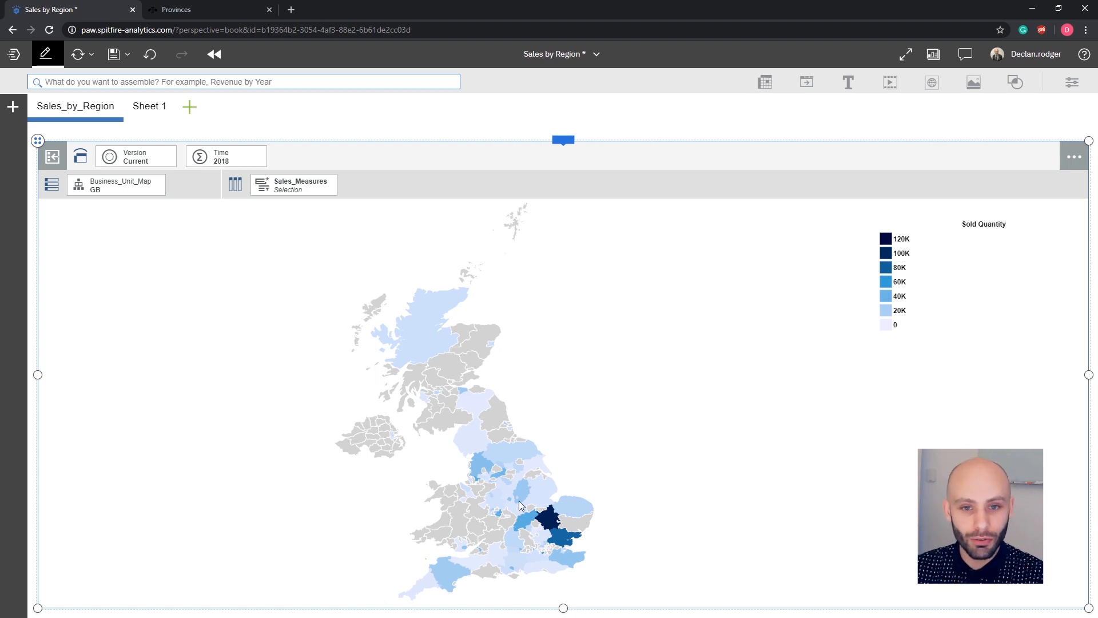
Inspect the sold quantities of GB's counties, then drill back up to Northern Europe.
mouse_move(523, 492)
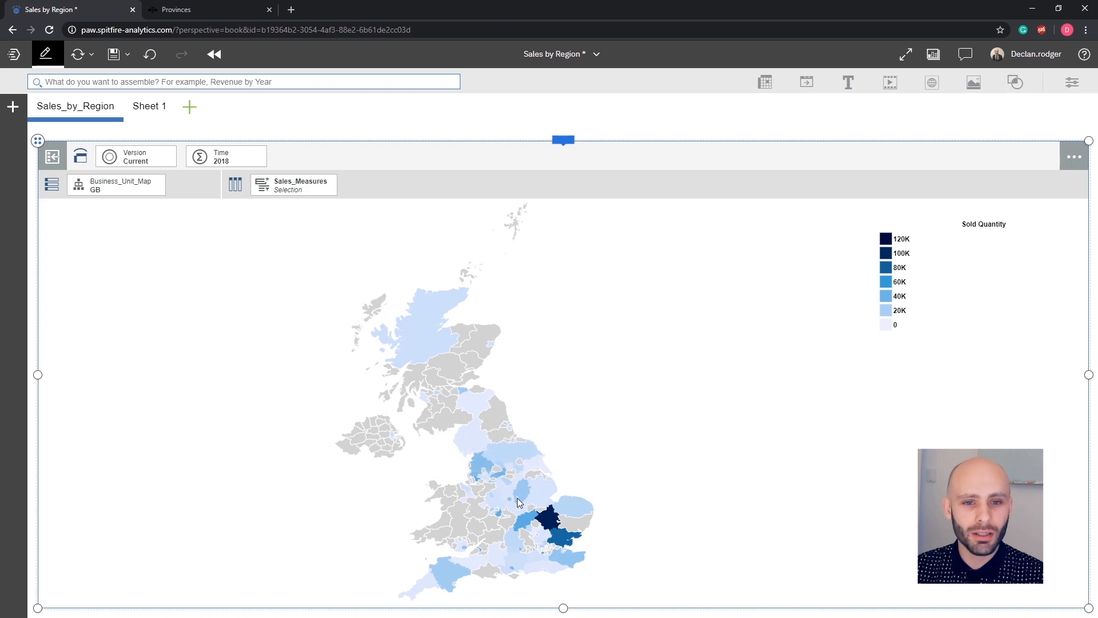
left_click(517, 498)
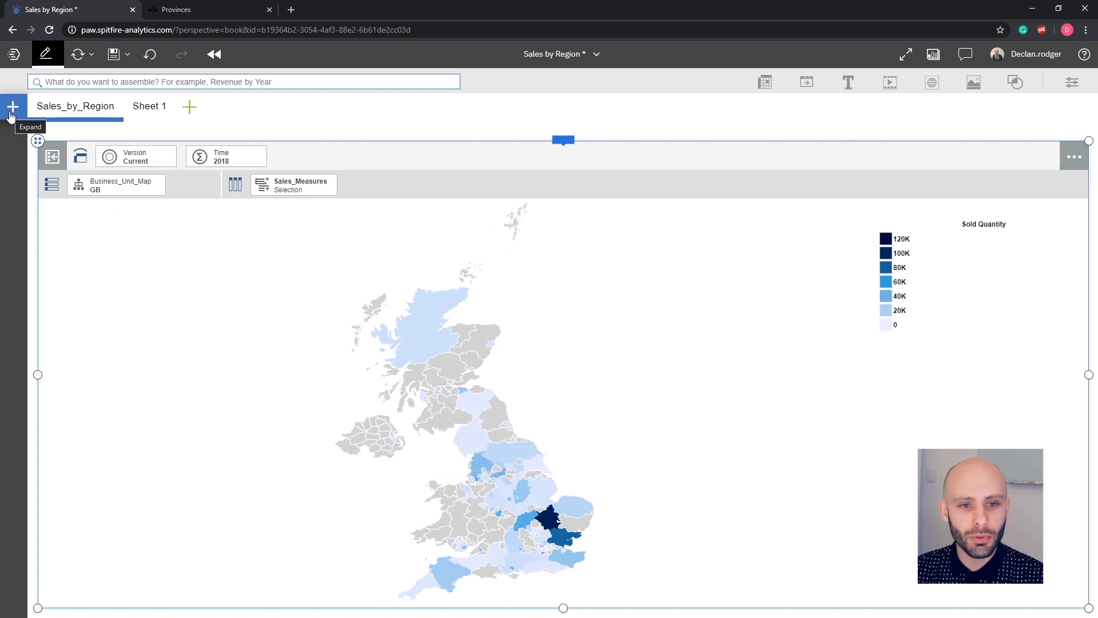
left_click(475, 433)
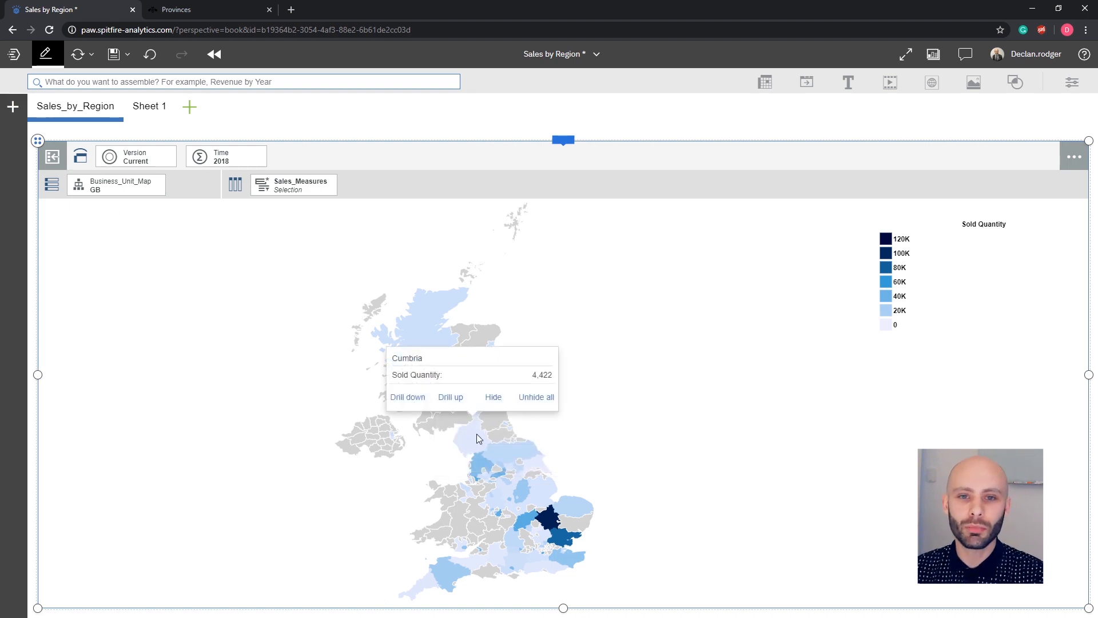
left_click(451, 399)
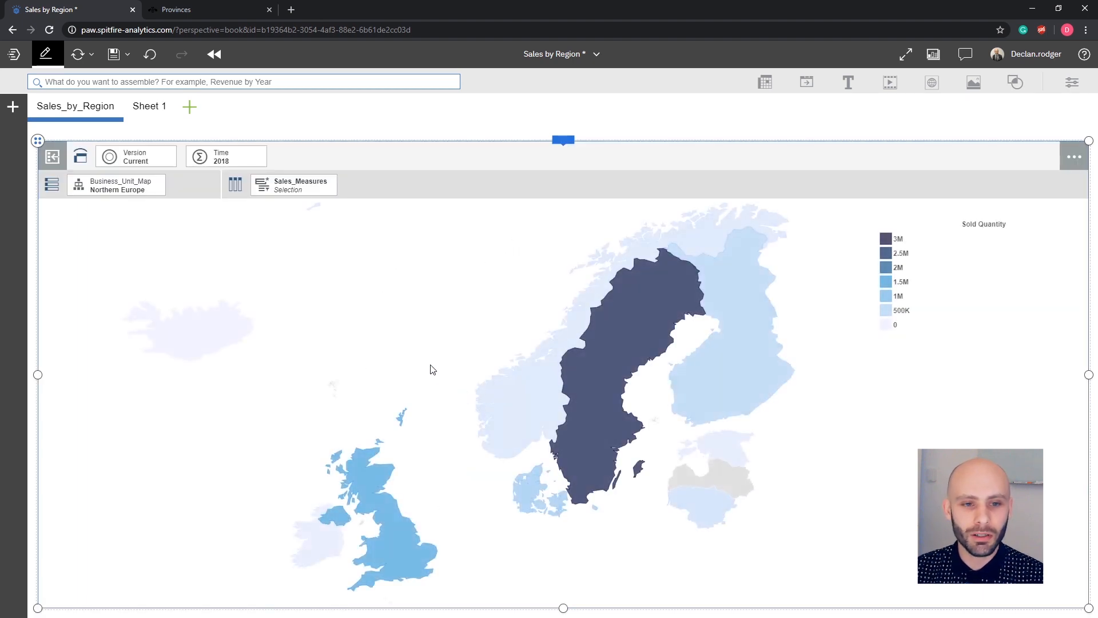
Check the supported UK province values, then run the DIM_Update_BUSINESS_UNIT_for_GB process from the data tree.
left_click(201, 15)
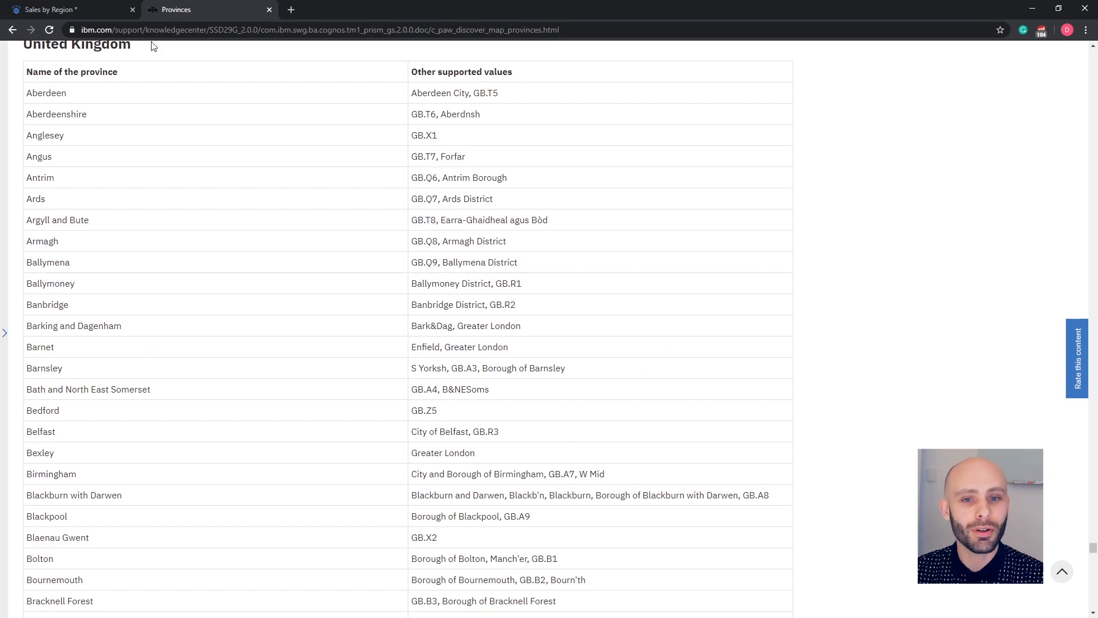
left_click(80, 15)
left_click(13, 106)
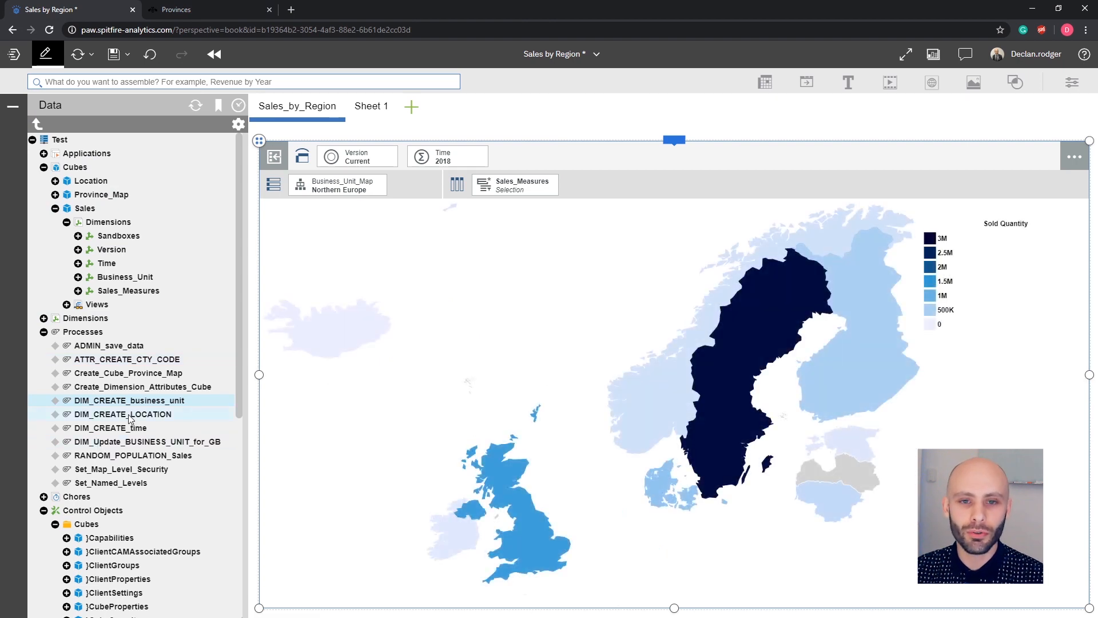
right_click(151, 442)
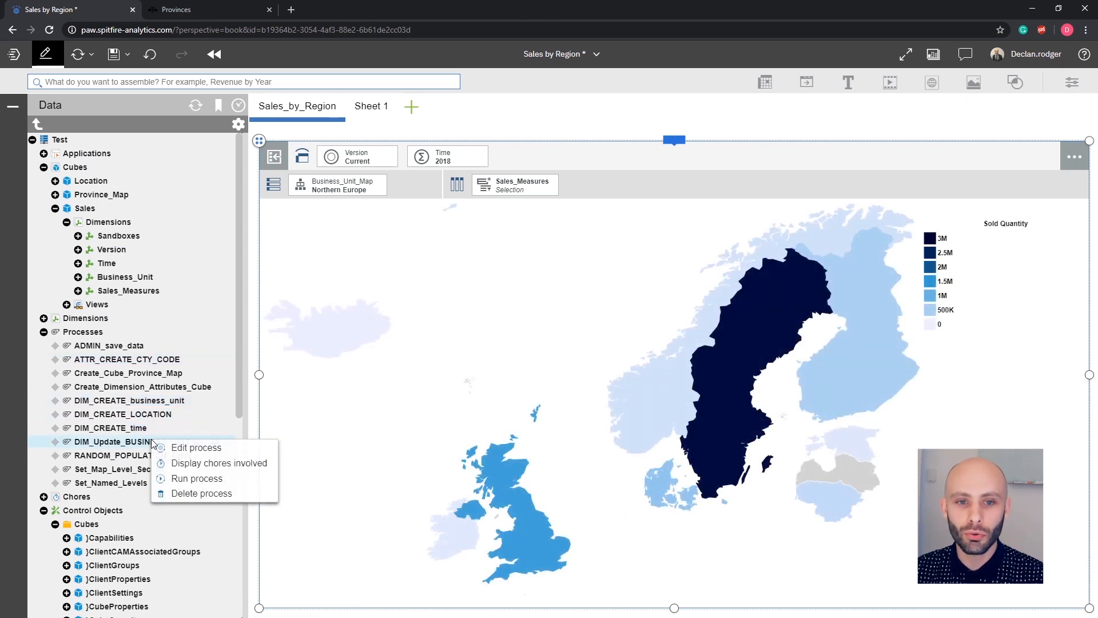
left_click(192, 479)
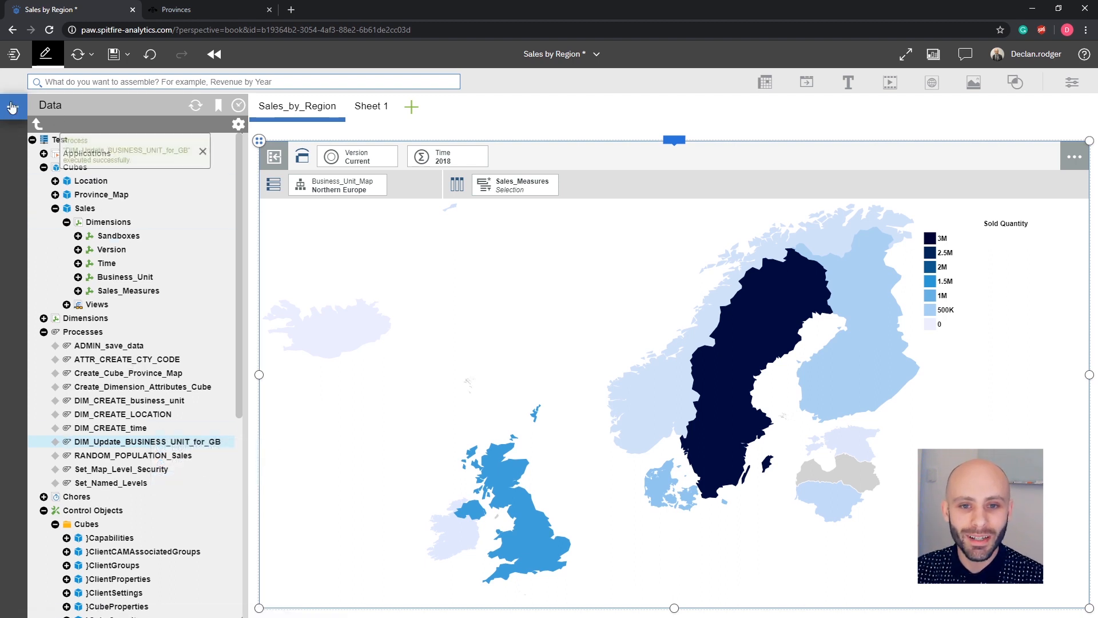
left_click(13, 107)
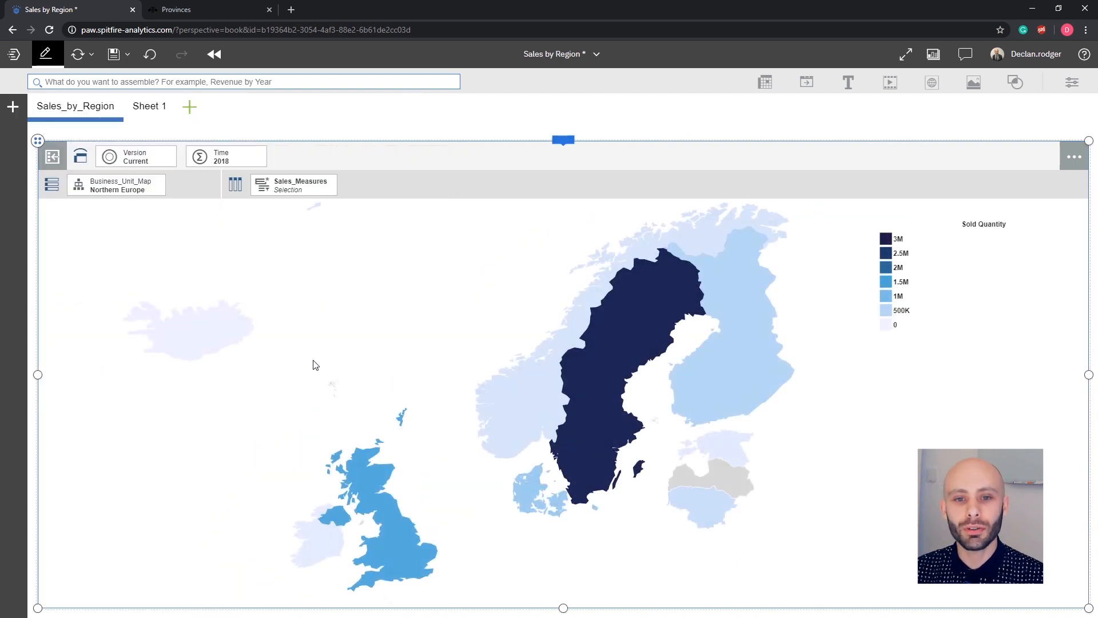
Drill down from Northern Europe into GB, inspect its countries, then drill down into Scotland.
left_click(396, 519)
left_click(315, 388)
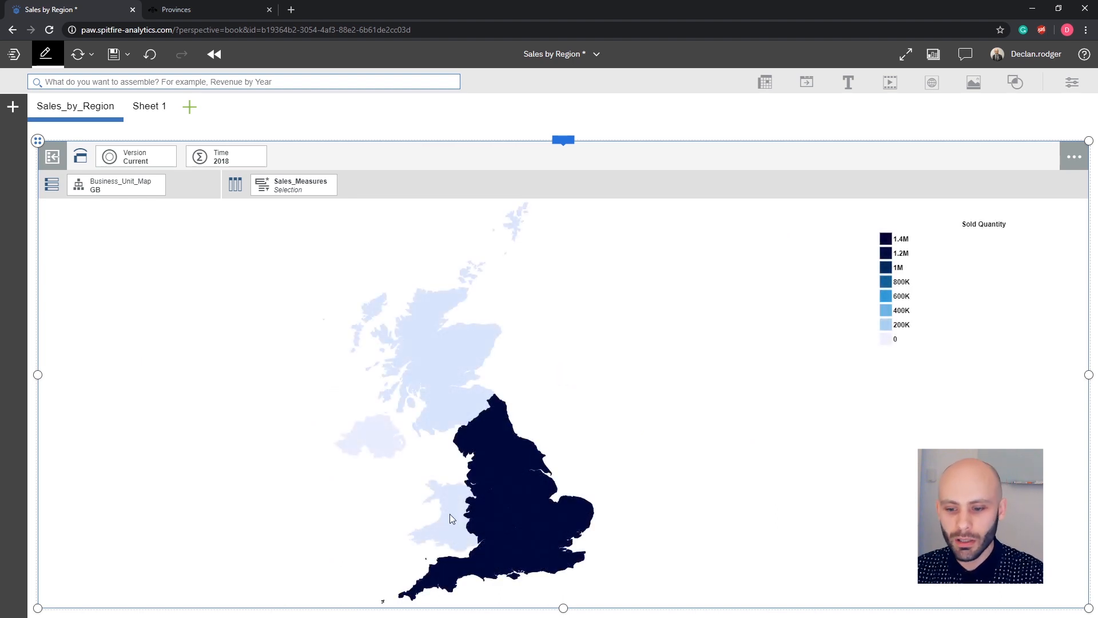
mouse_move(506, 517)
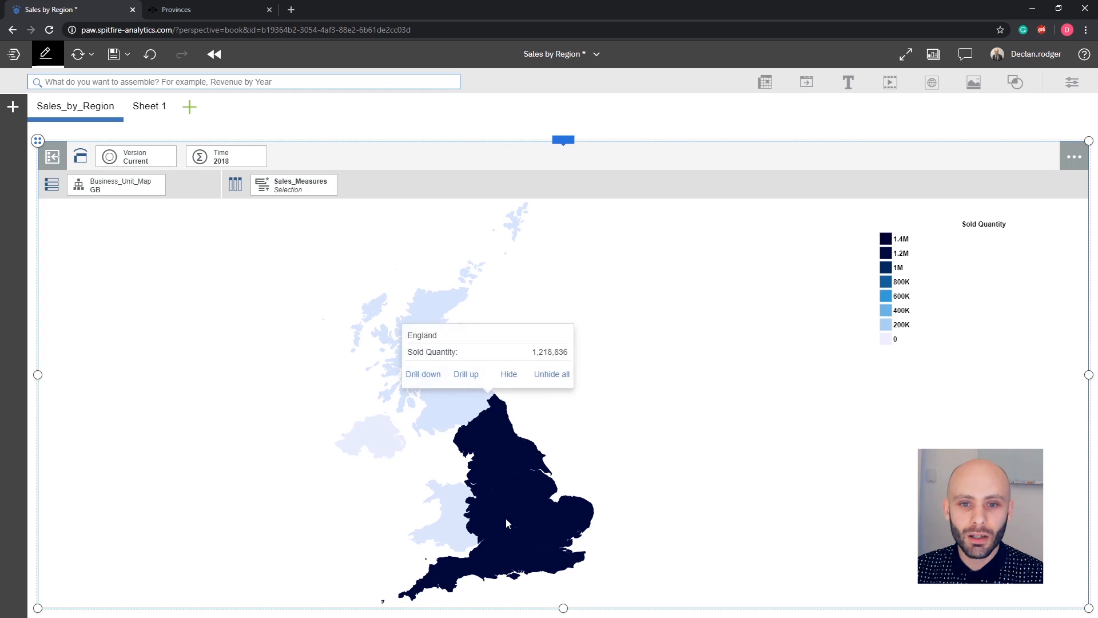
mouse_move(371, 447)
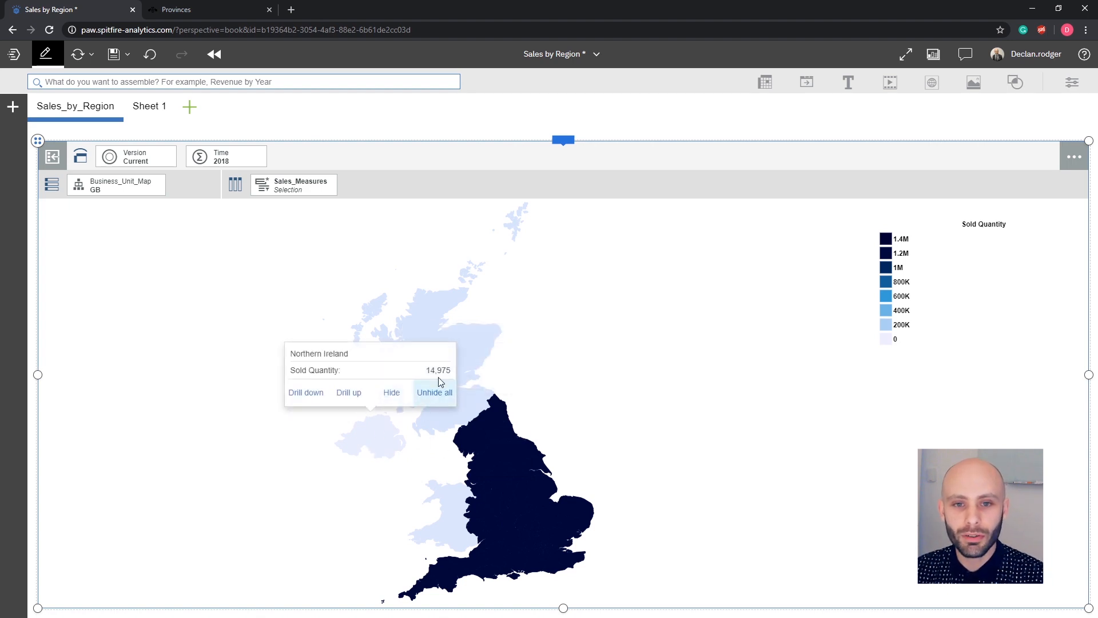
mouse_move(469, 344)
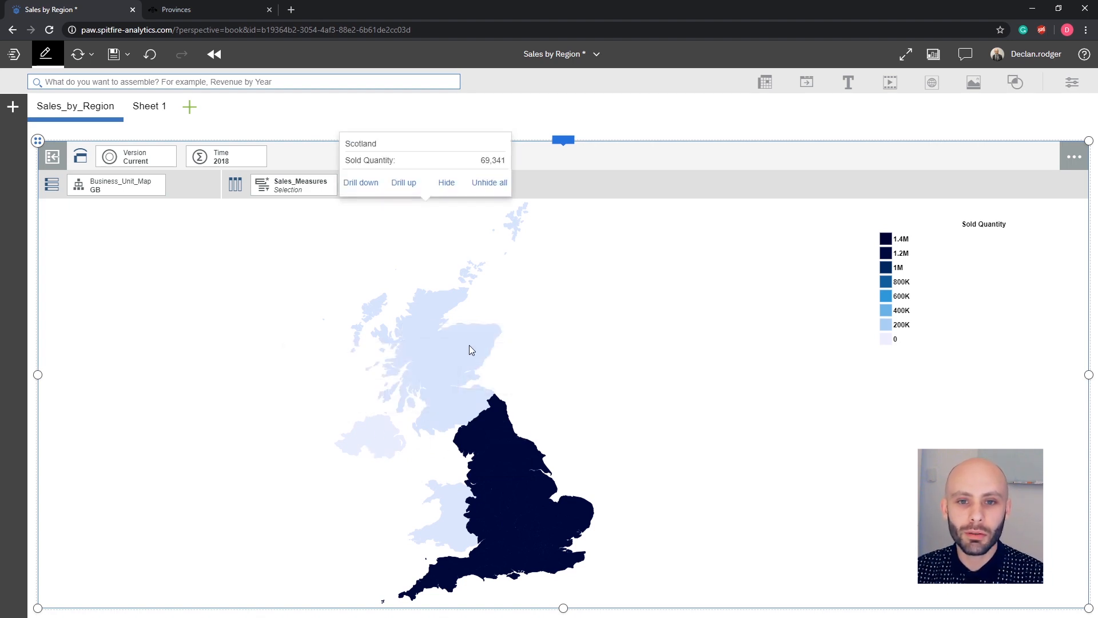
left_click(373, 192)
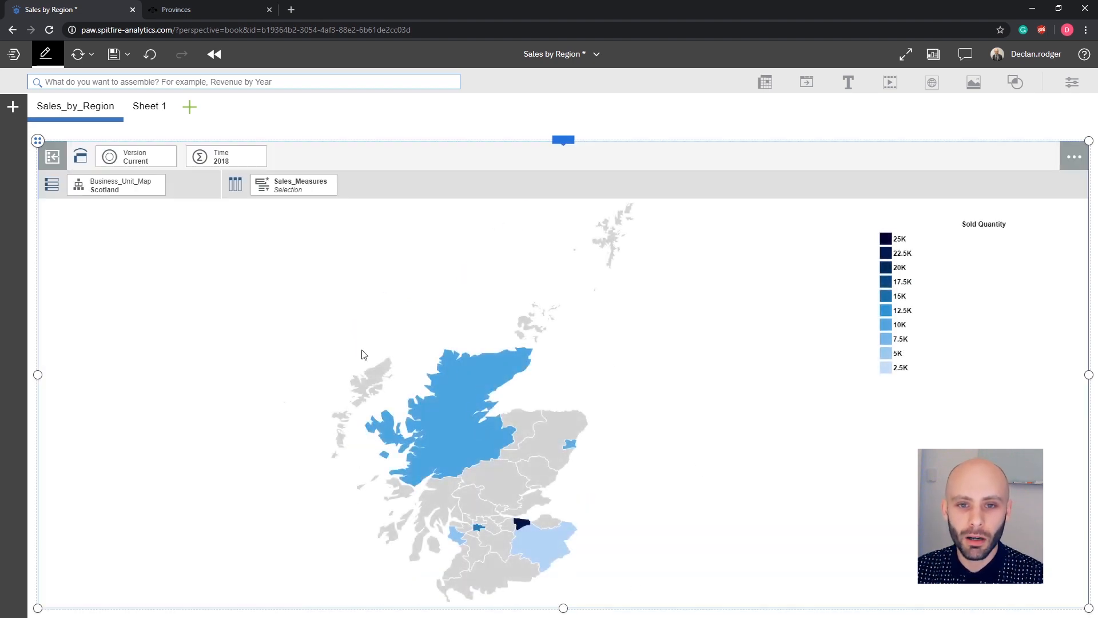
Drill up from Scotland's council areas and examine the Greater London and Manch'er sold quantities.
left_click(467, 425)
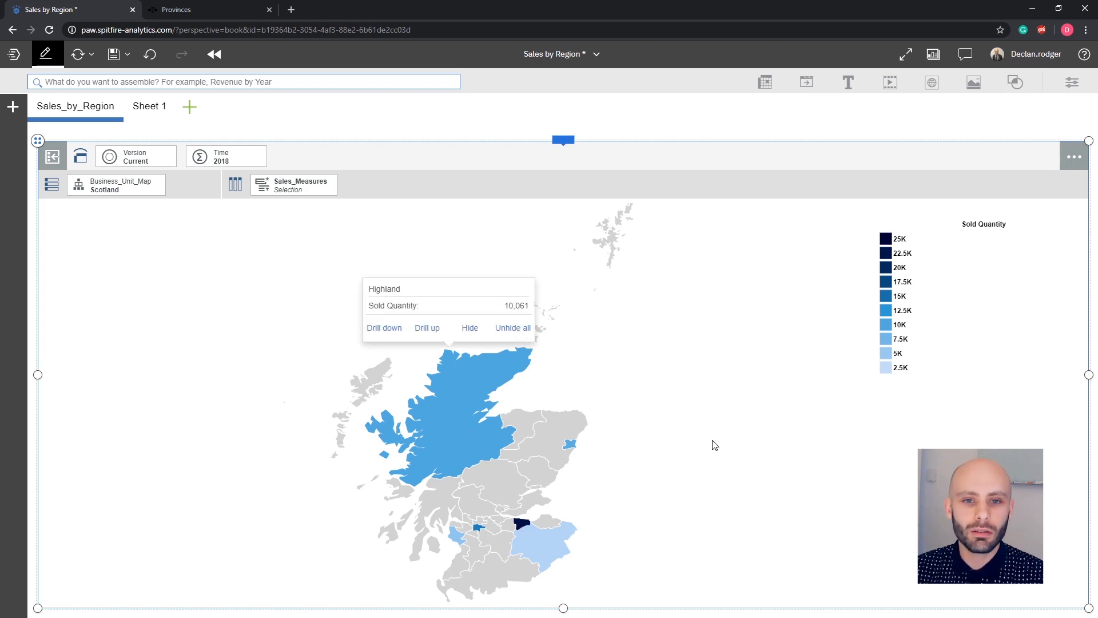
left_click(427, 334)
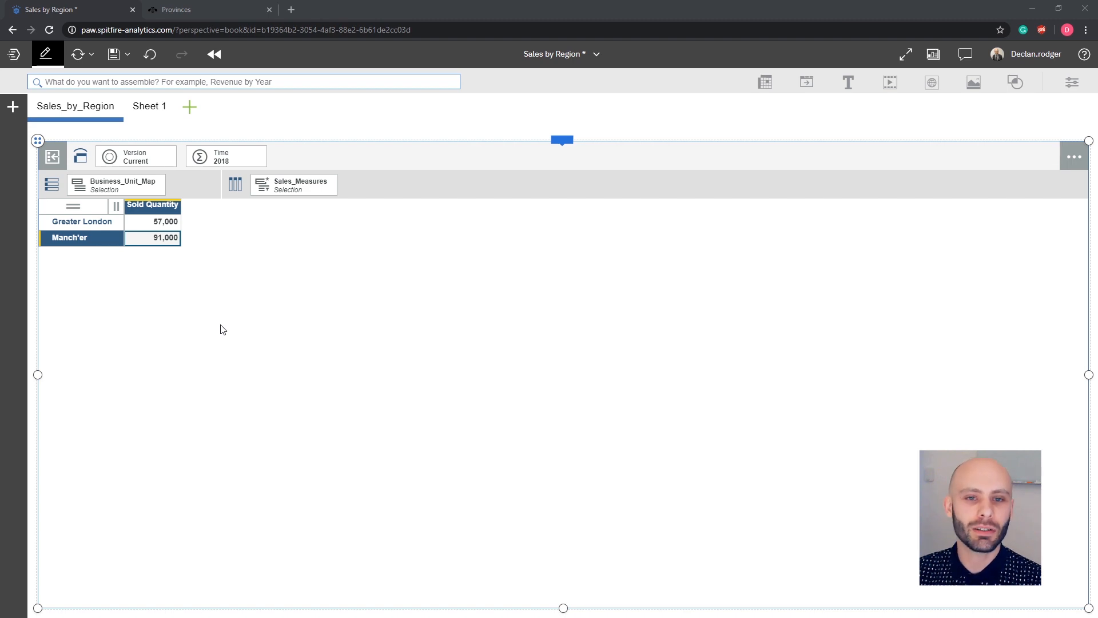
left_click(165, 225)
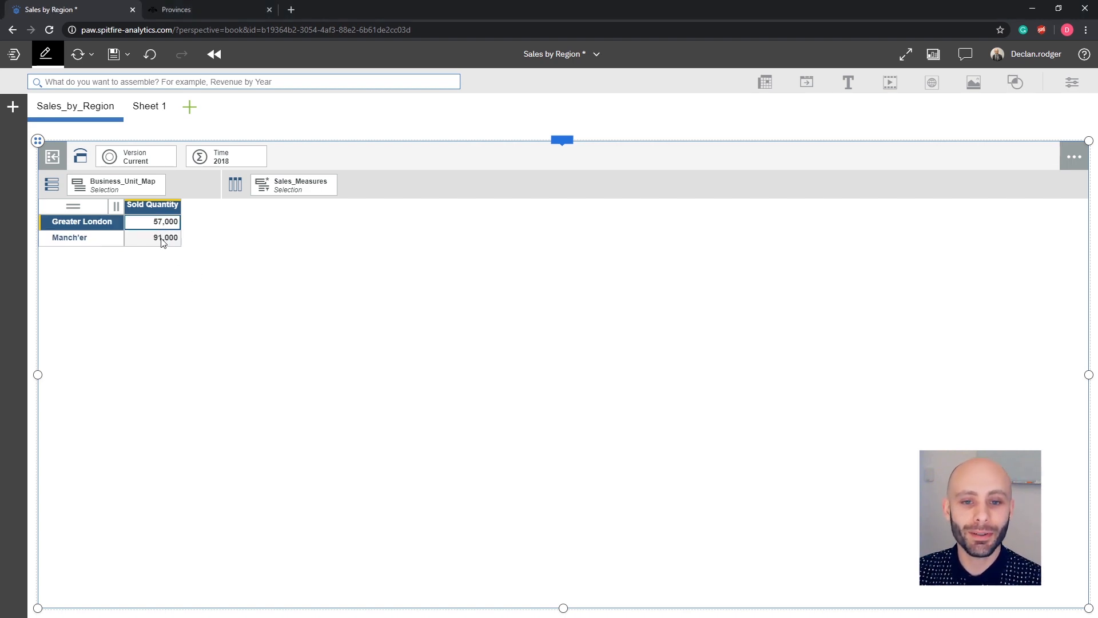
left_click(162, 239)
left_click(164, 224)
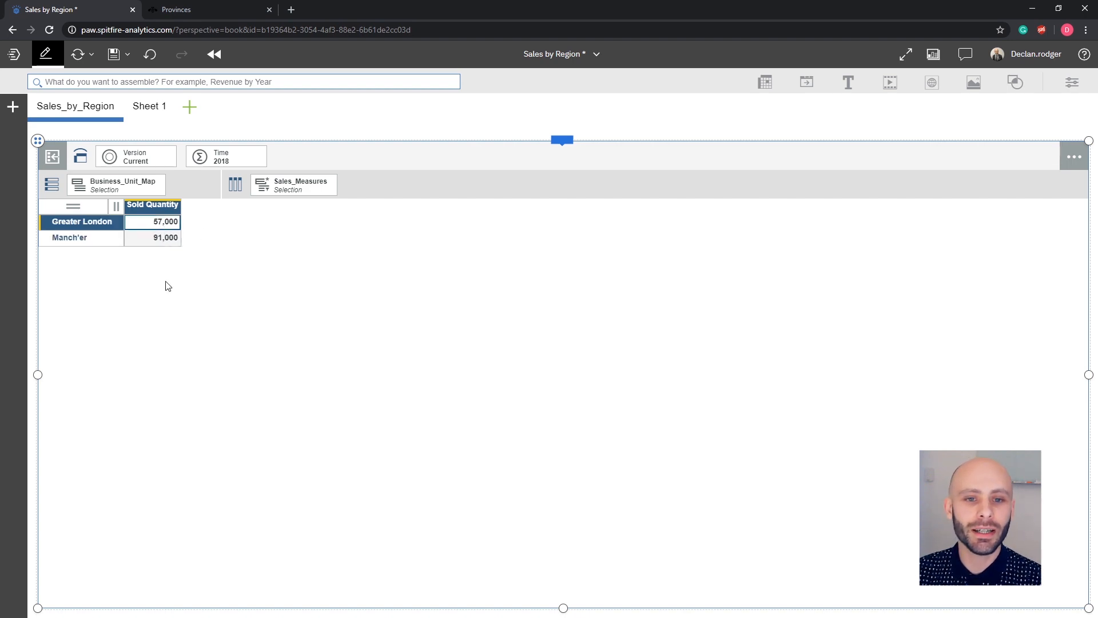
Examine the Greater London entries in the supported provinces reference list, then return to the Sales by Region workbook.
left_click(218, 9)
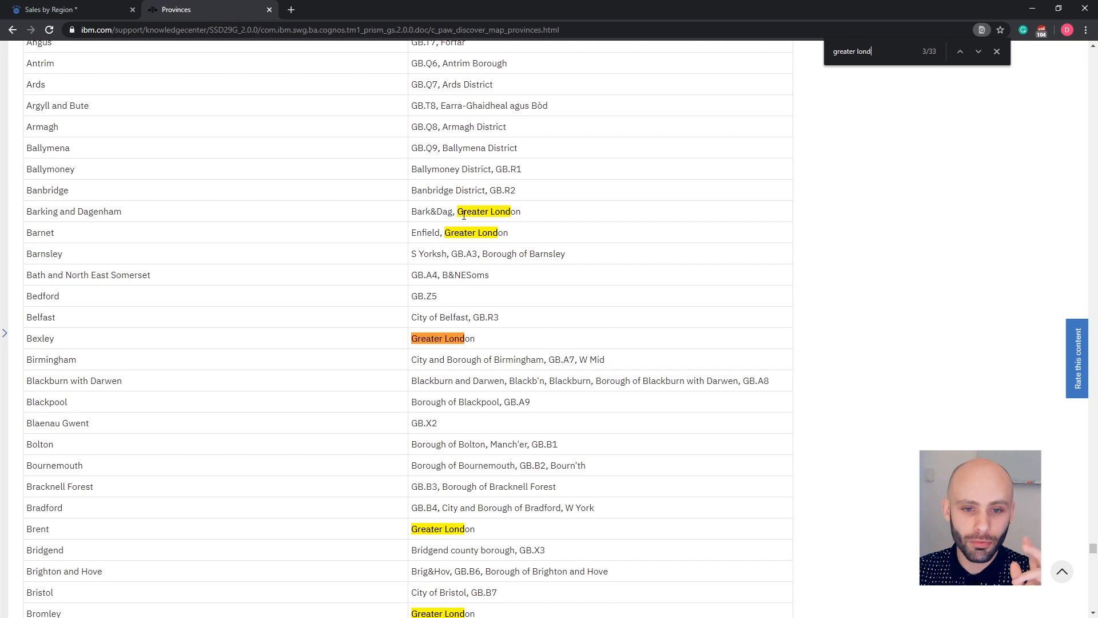
left_click_drag(458, 213, 523, 212)
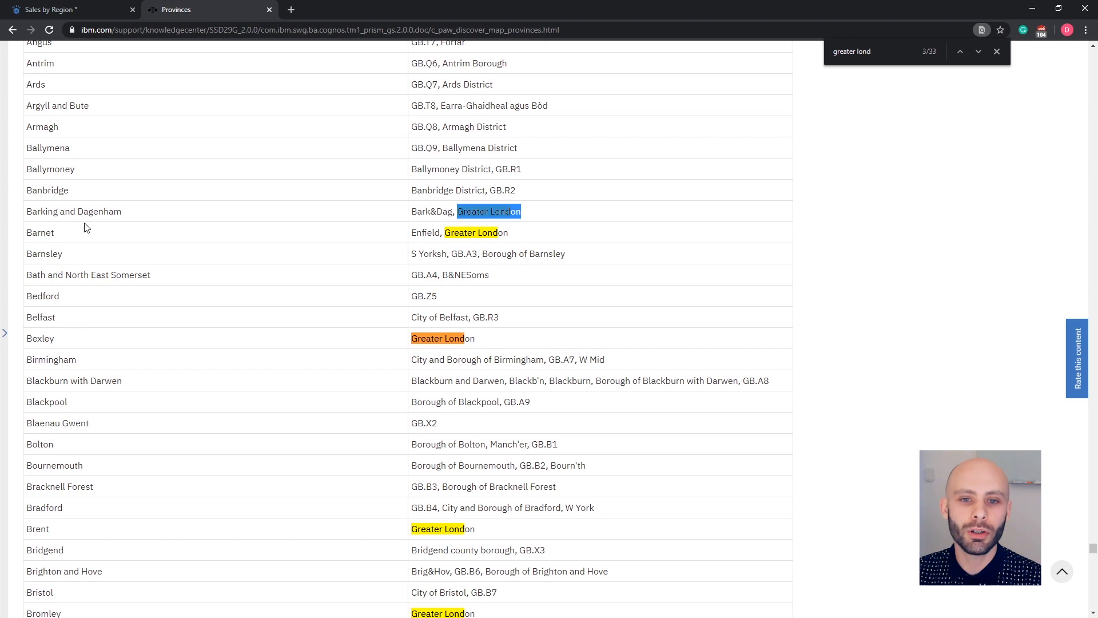
left_click_drag(451, 235, 497, 234)
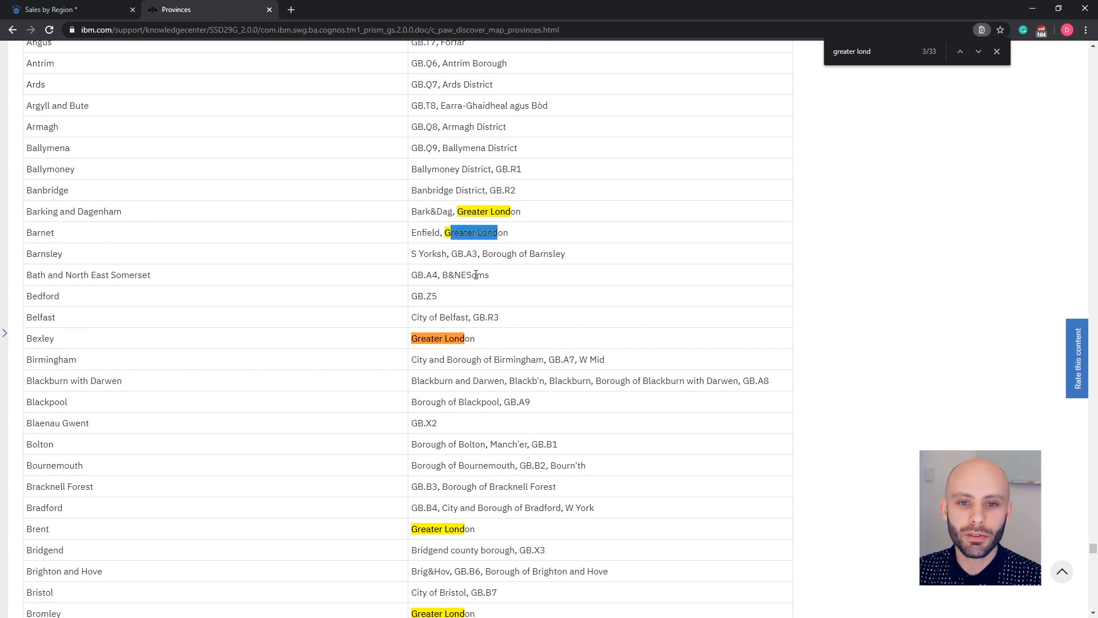
left_click(439, 337)
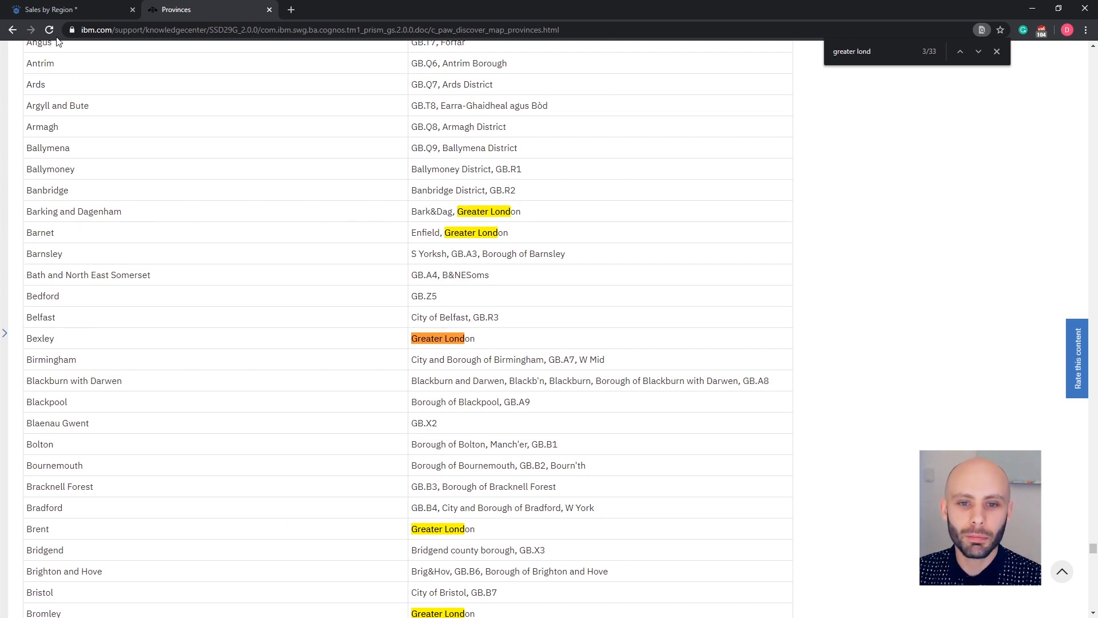
left_click(75, 10)
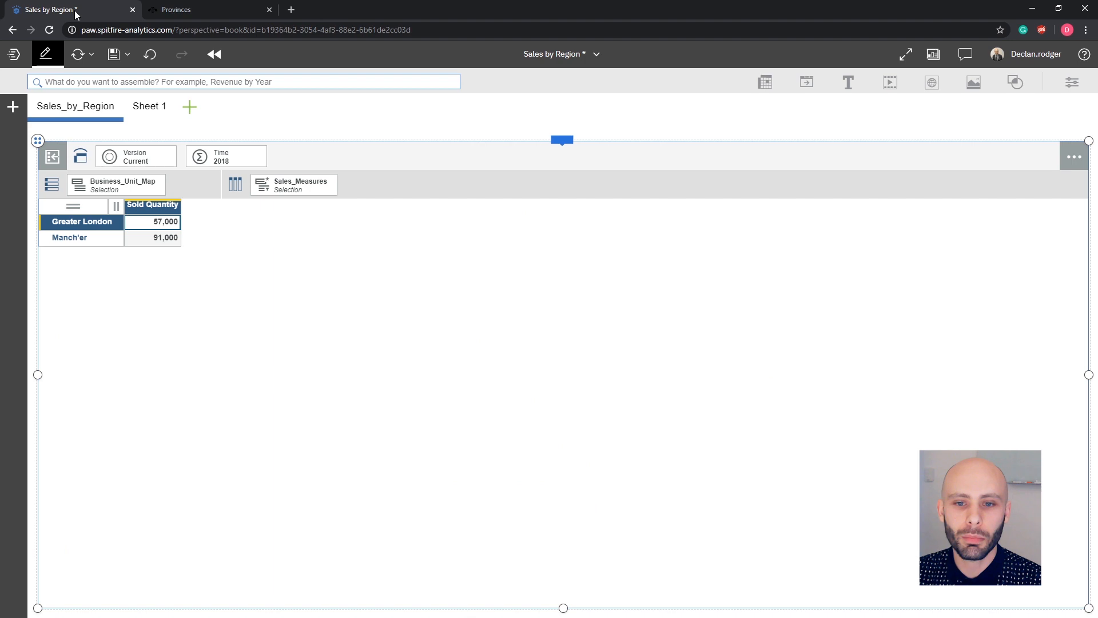
Try to change the Greater London and Manch'er sold quantity table into a map visualization.
left_click(564, 146)
left_click(733, 132)
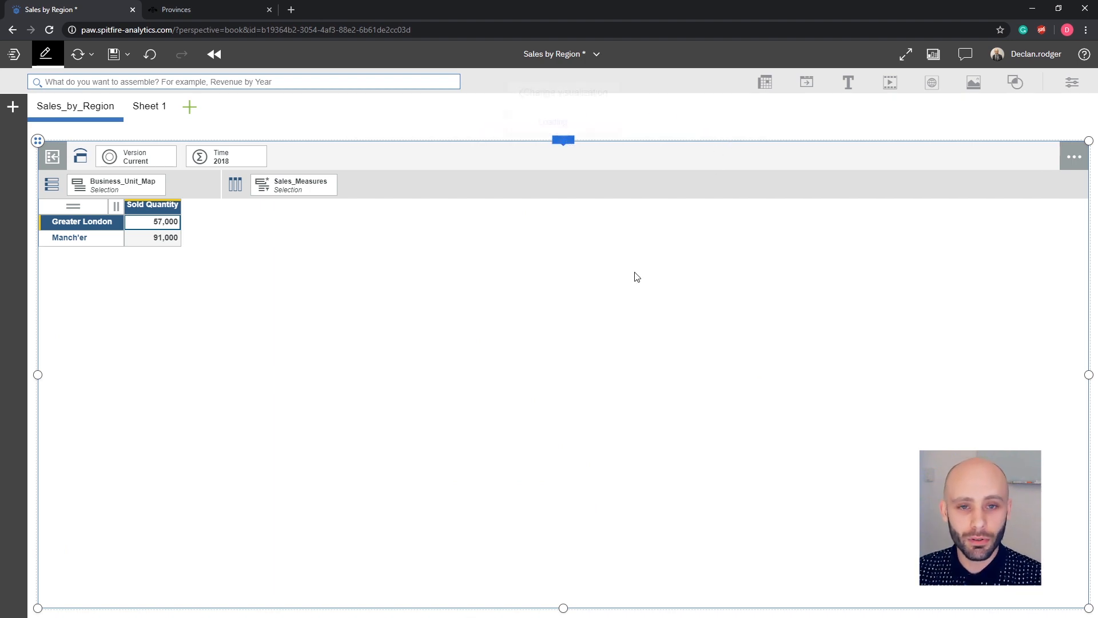
left_click(607, 150)
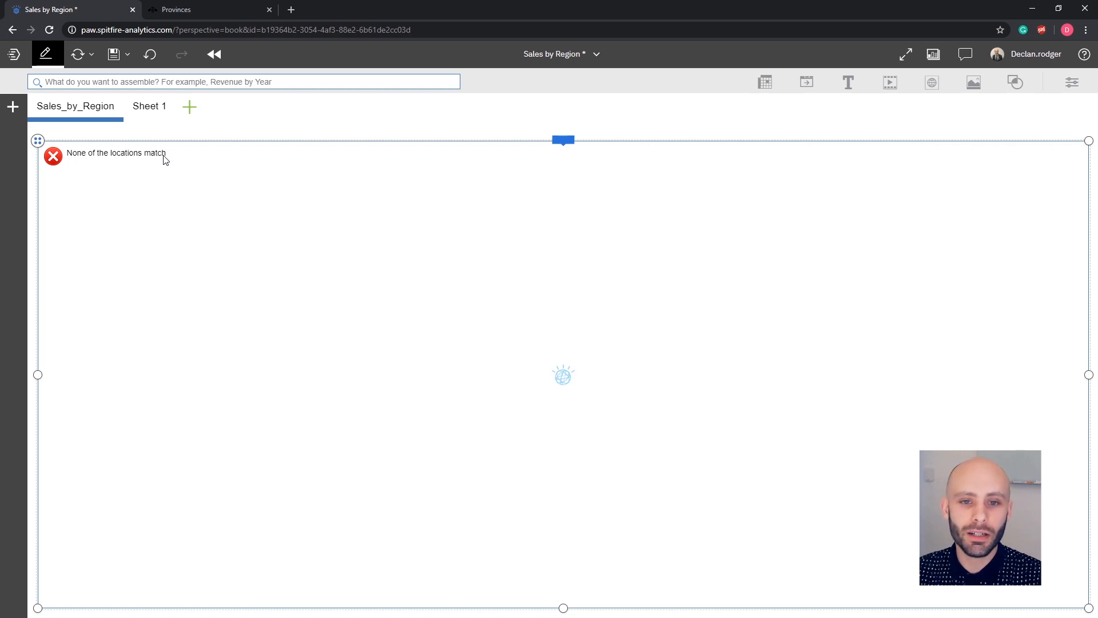
Search the provinces reference list for "manch" and step through the matching entries.
left_click(194, 13)
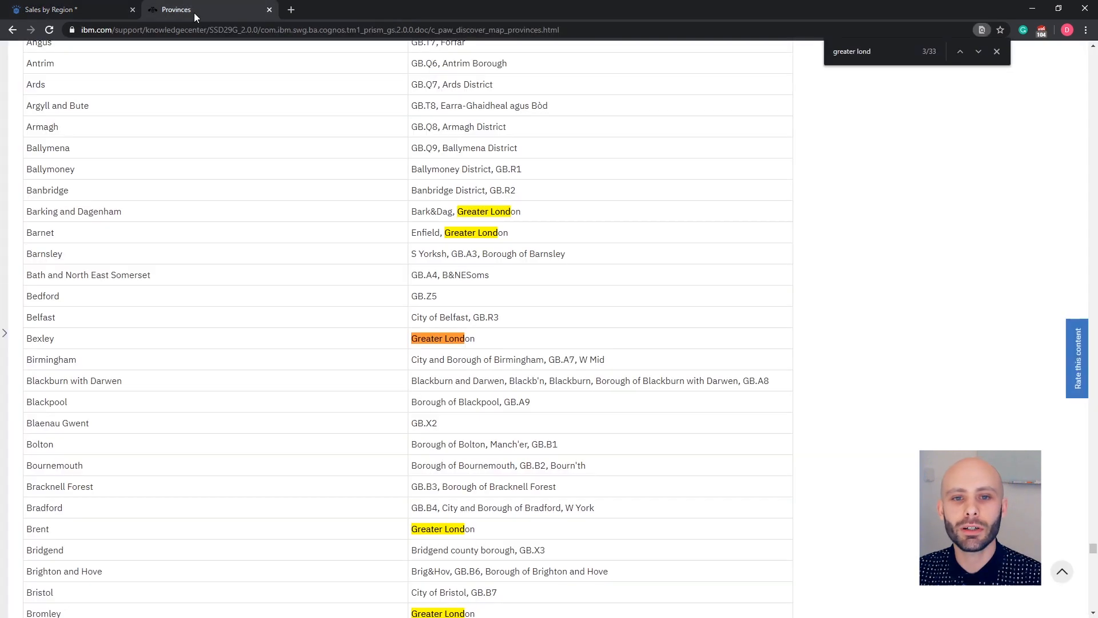
key("ctrl+f")
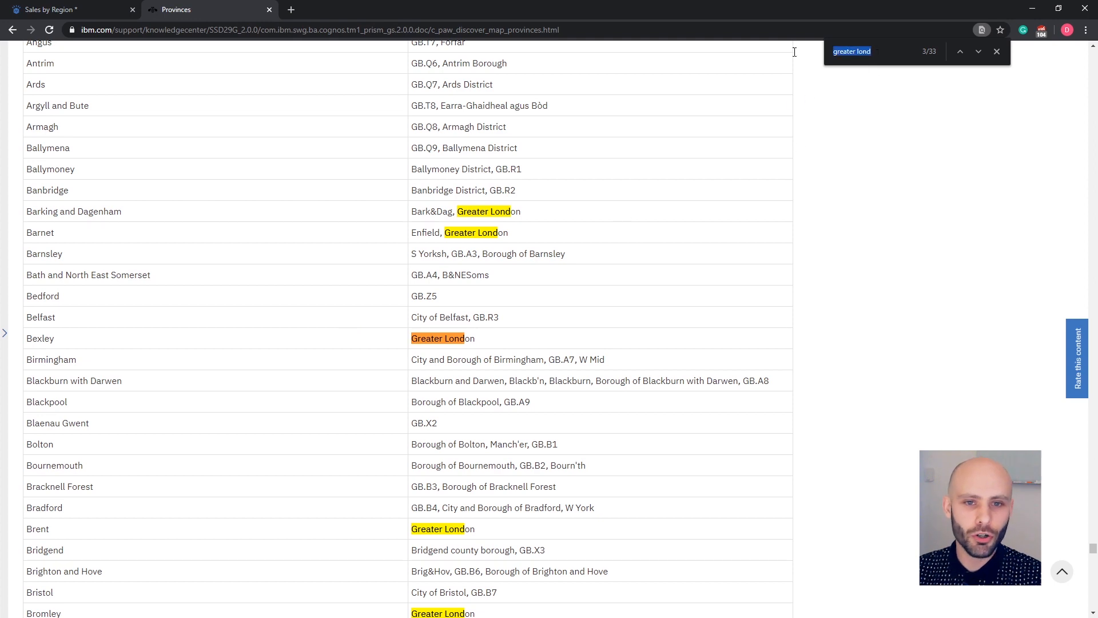
type("manc")
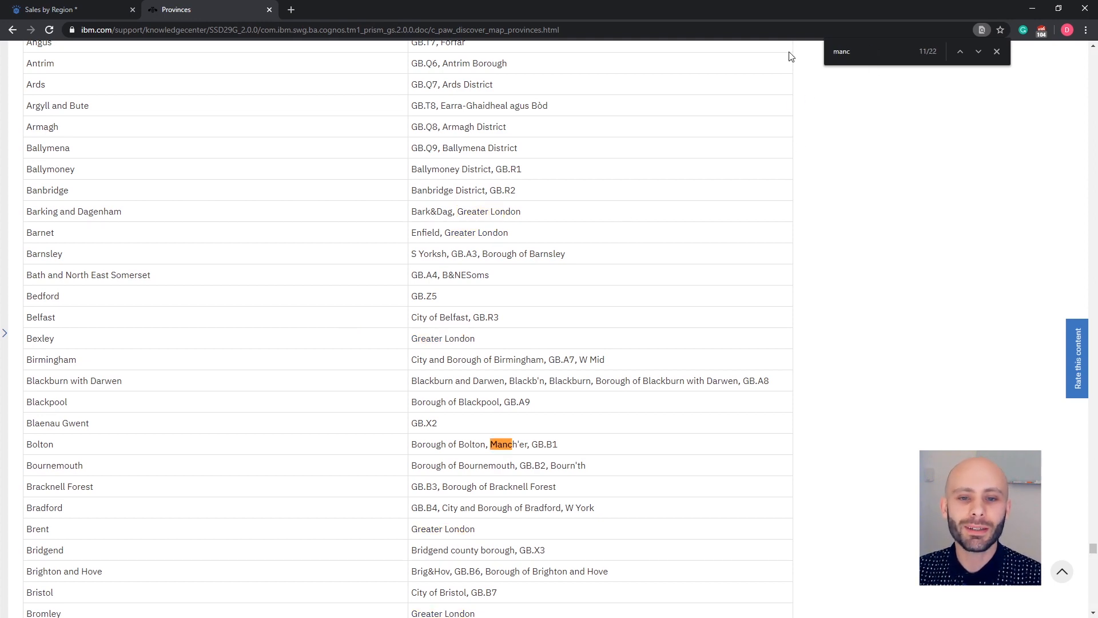
type("h")
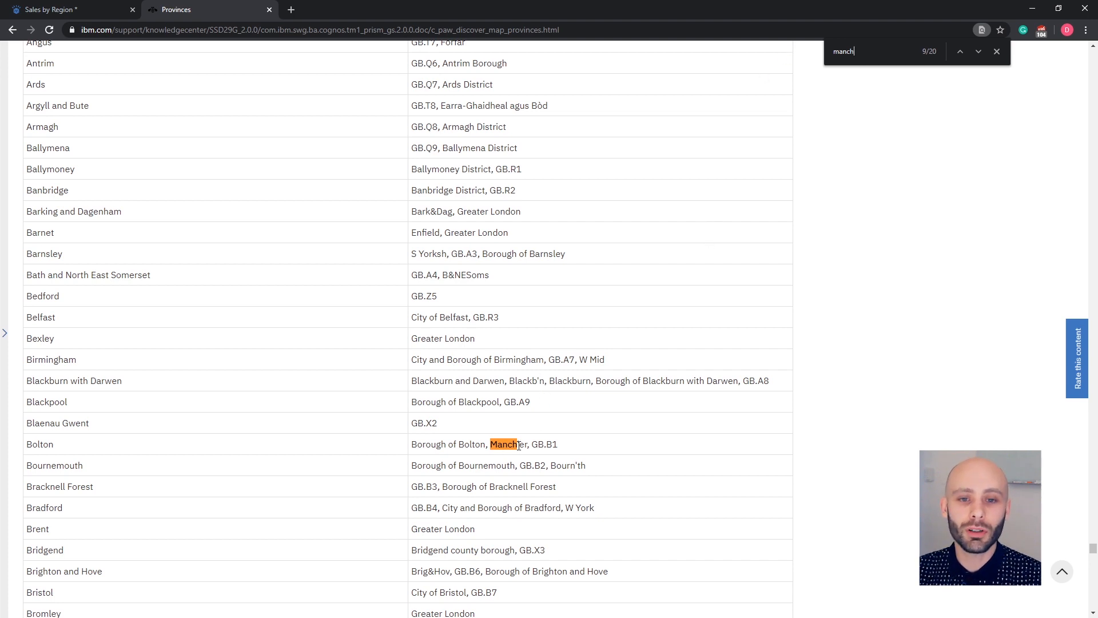
left_click_drag(528, 446, 490, 448)
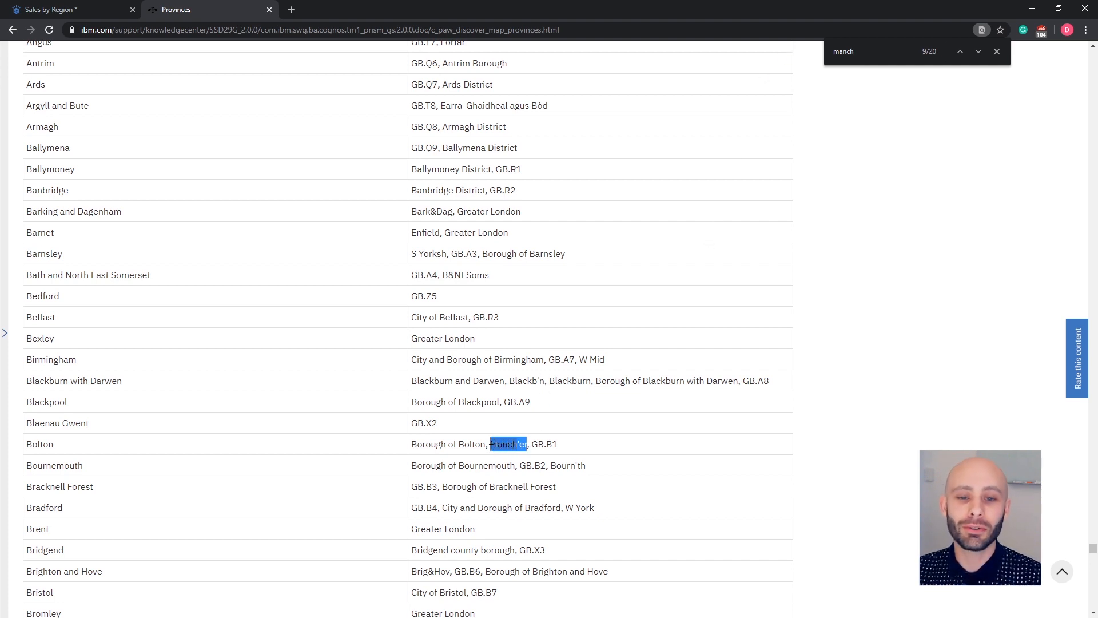
left_click(978, 51)
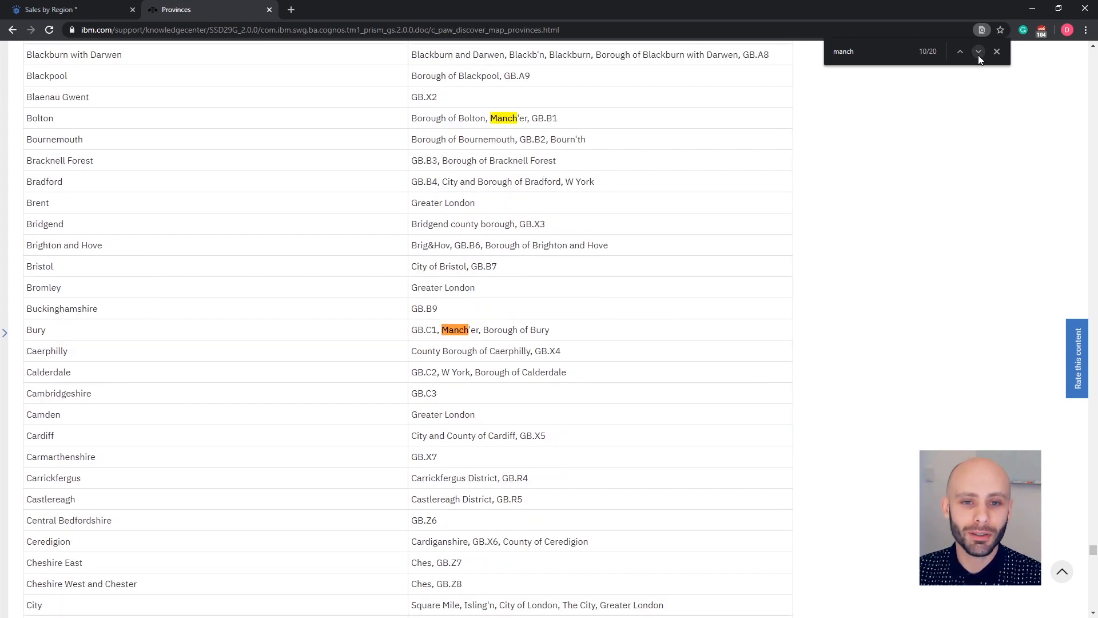
left_click(978, 52)
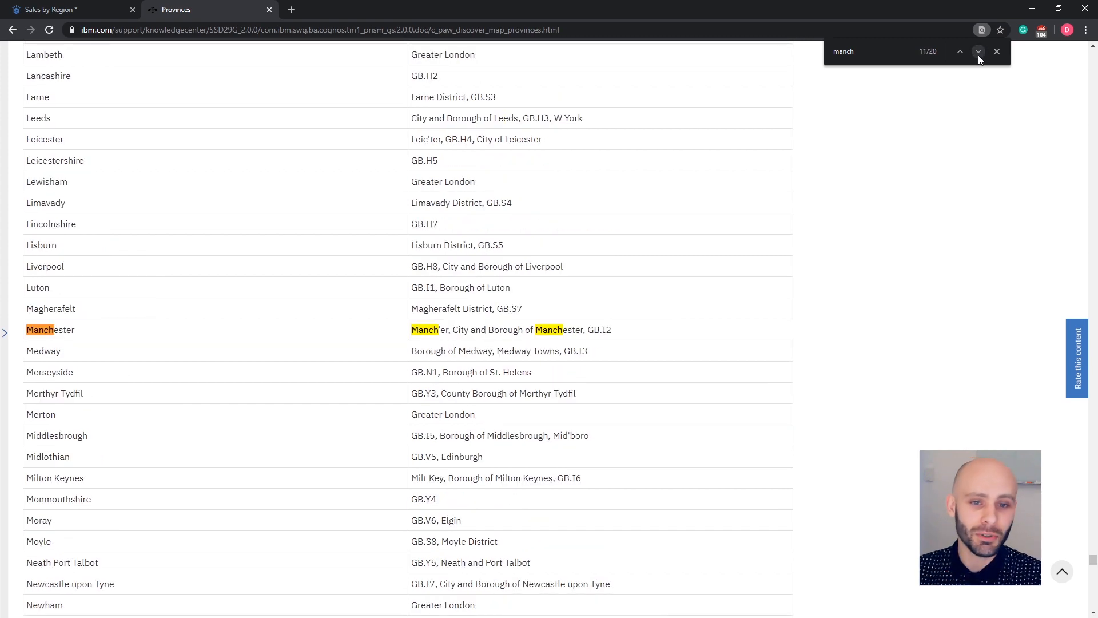
left_click(977, 55)
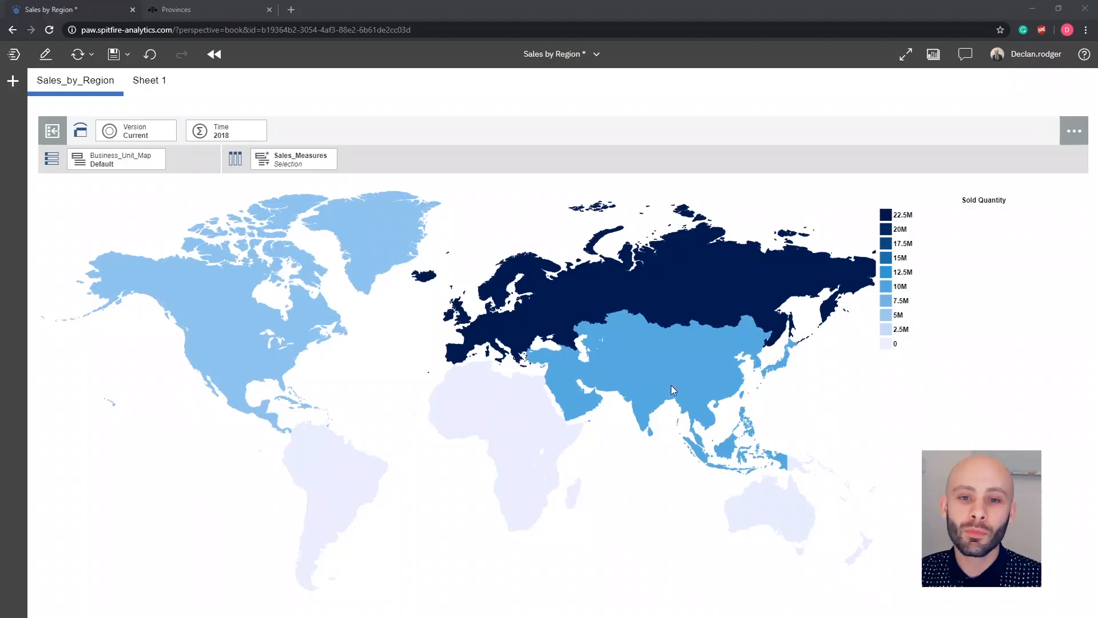
Drill down on the world map into Asia, then into Eastern Asia.
mouse_move(675, 358)
left_click(597, 289)
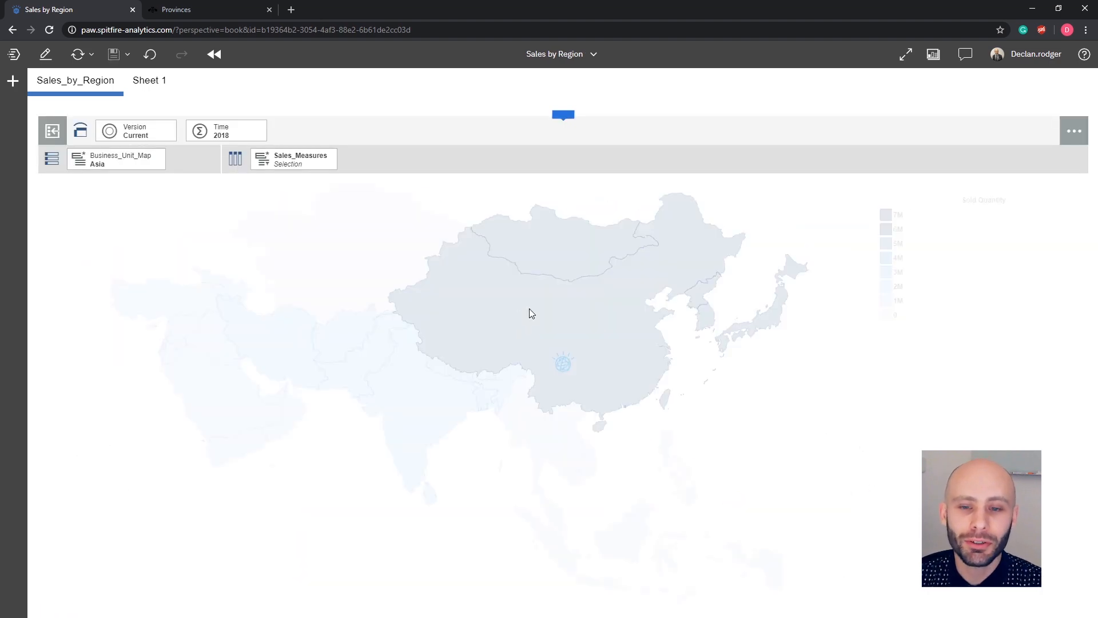
mouse_move(579, 334)
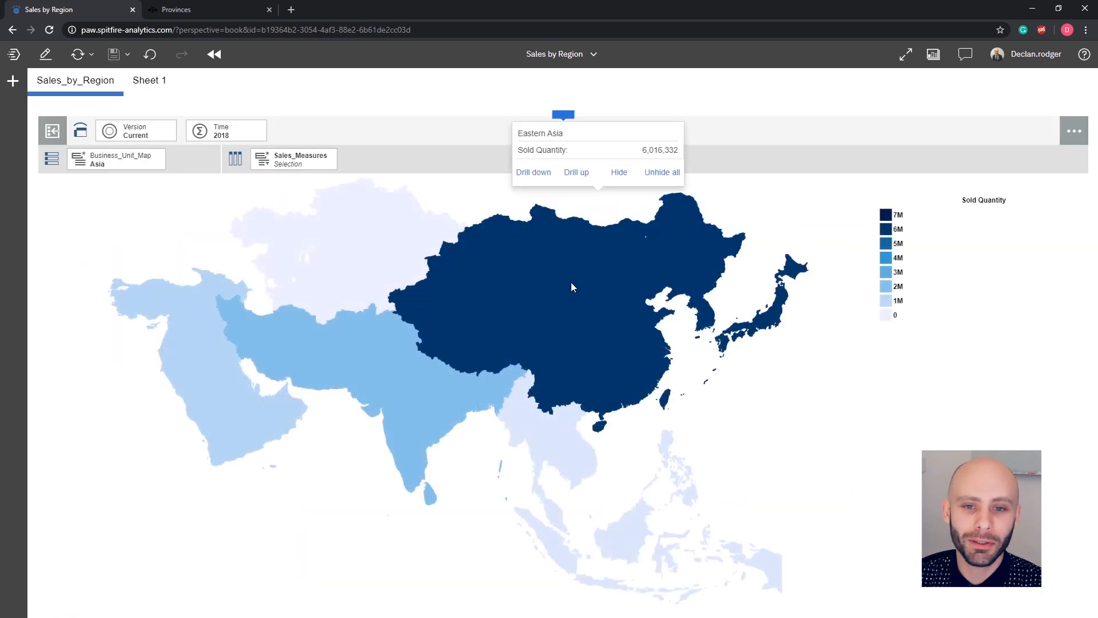
left_click(533, 172)
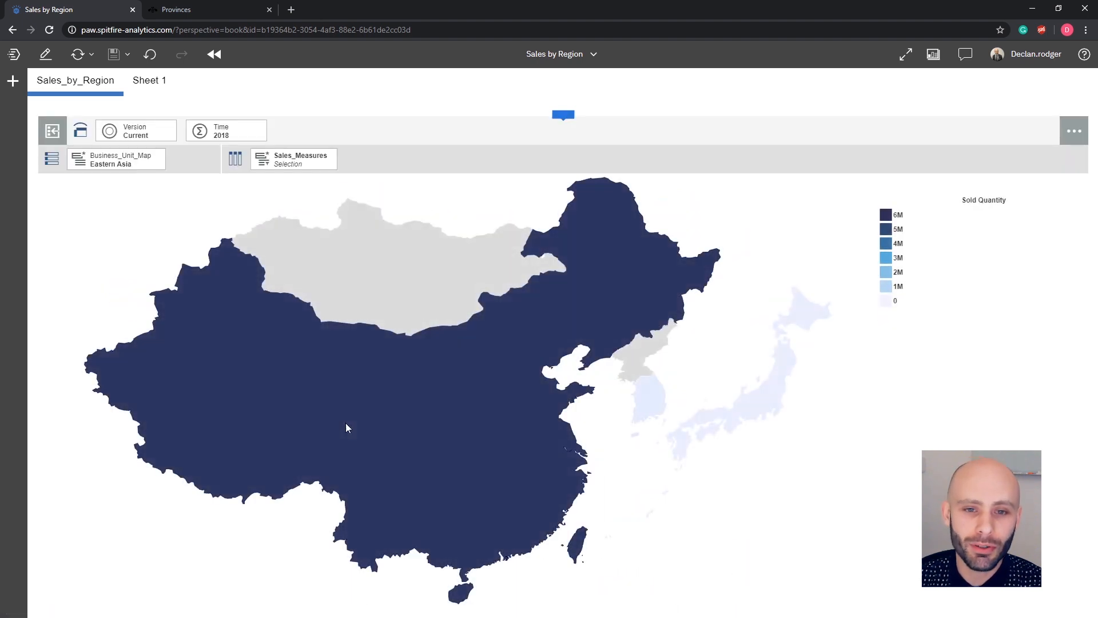
Drill down from Eastern Asia into CN, then drill back up from Guangdong.
mouse_move(345, 427)
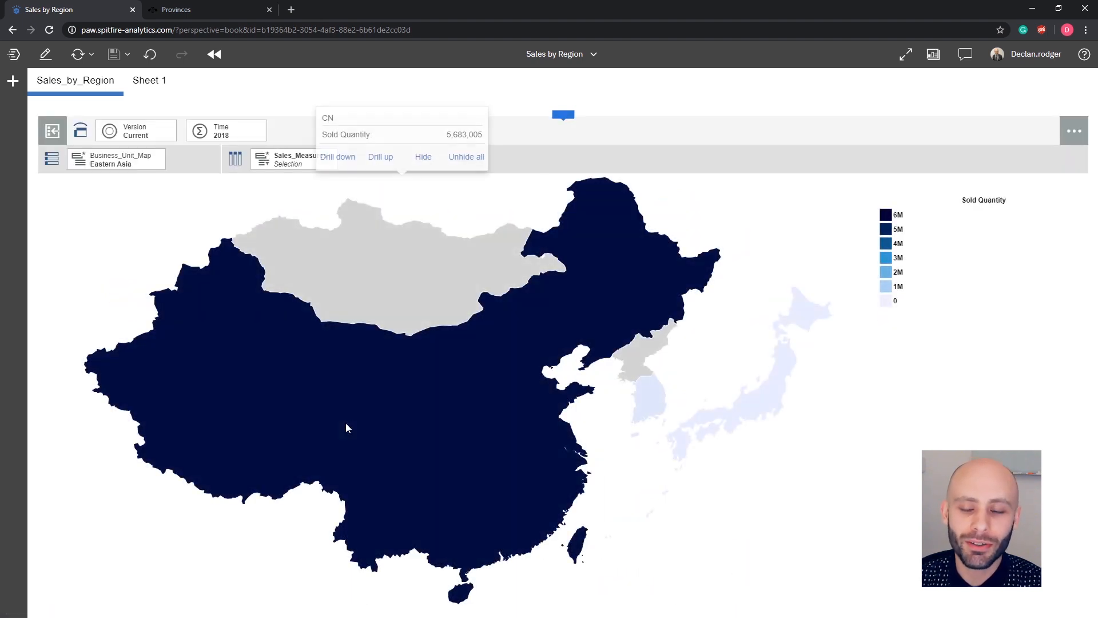
left_click(347, 171)
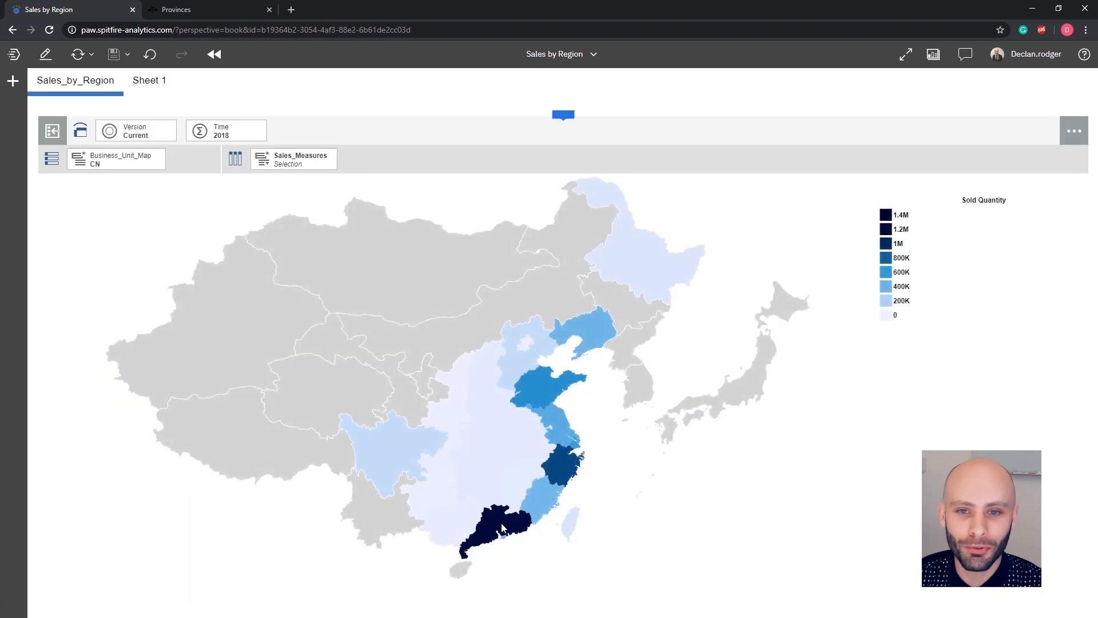
mouse_move(501, 523)
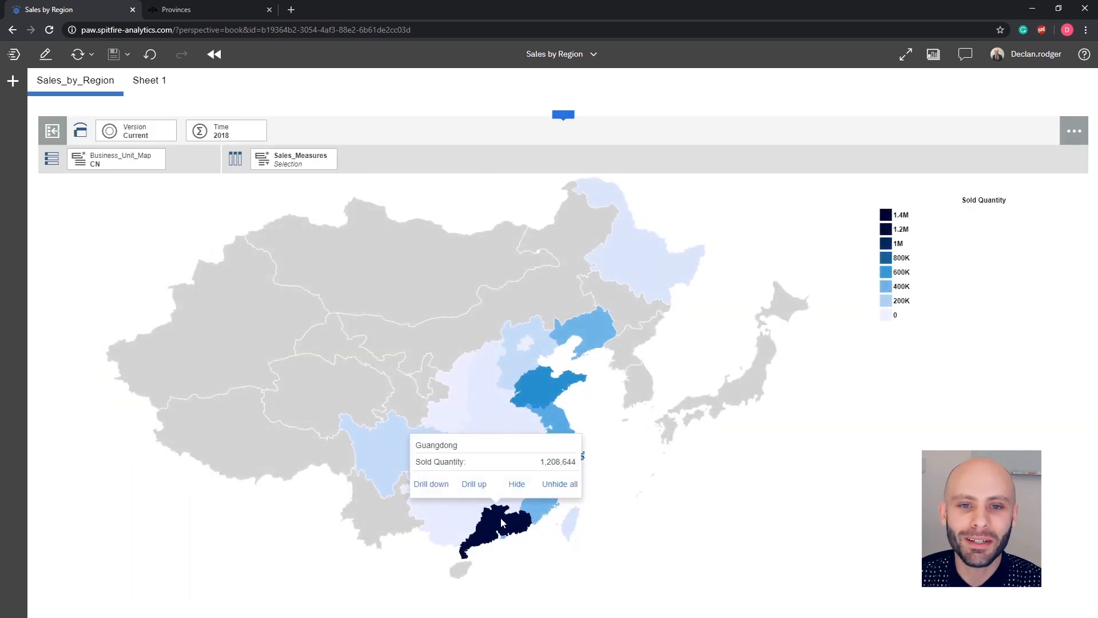
left_click(482, 491)
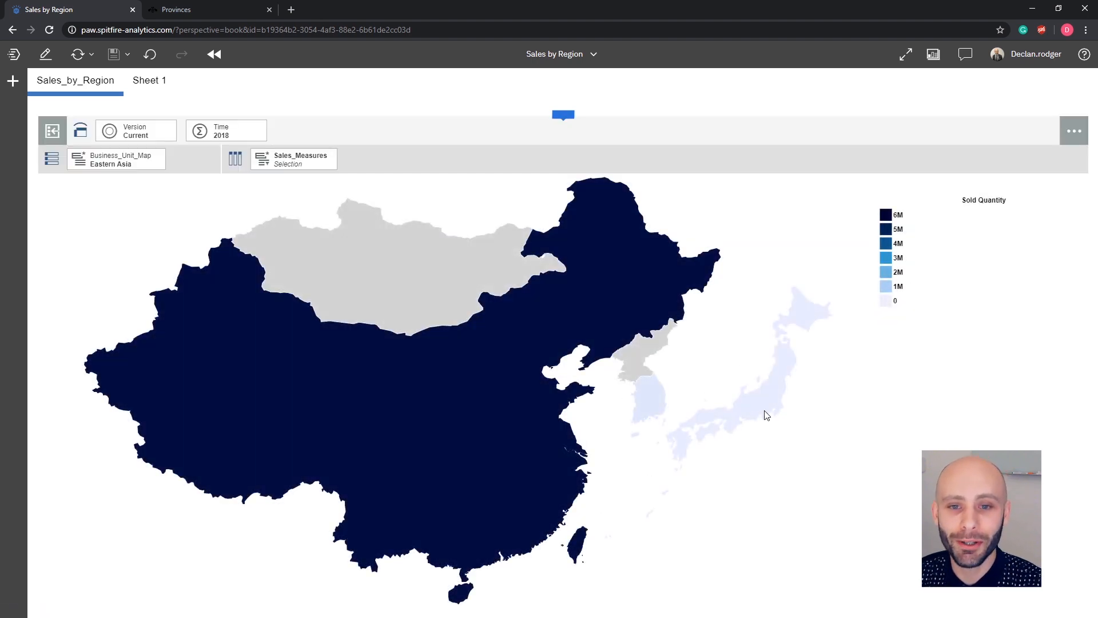
Drill down into JP and inspect the sold quantity of Chiba.
mouse_move(766, 414)
left_click(662, 270)
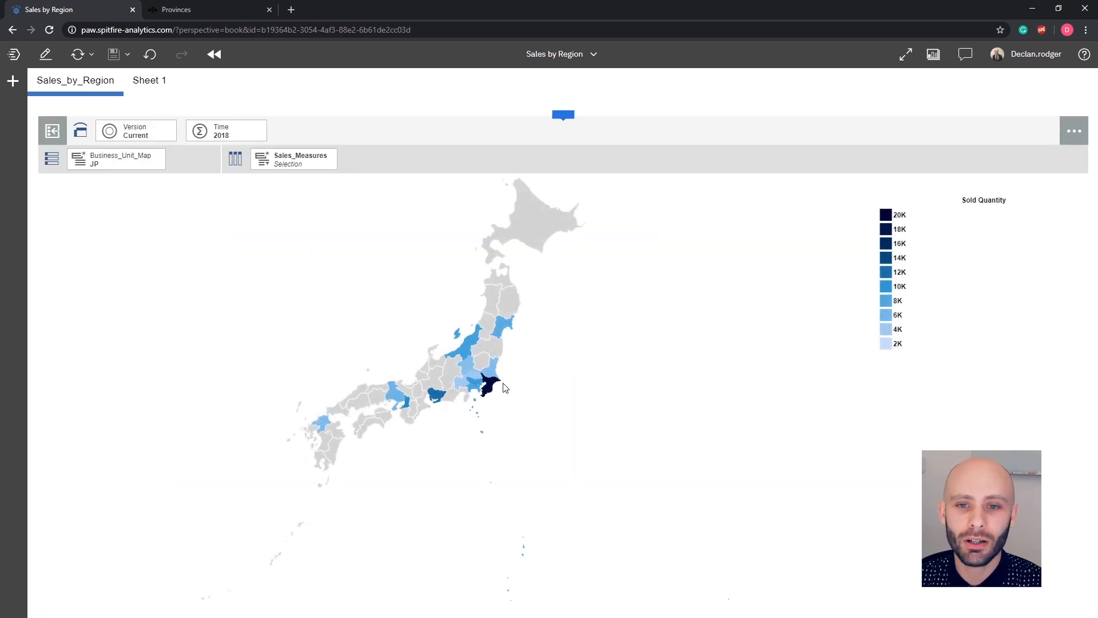
mouse_move(494, 388)
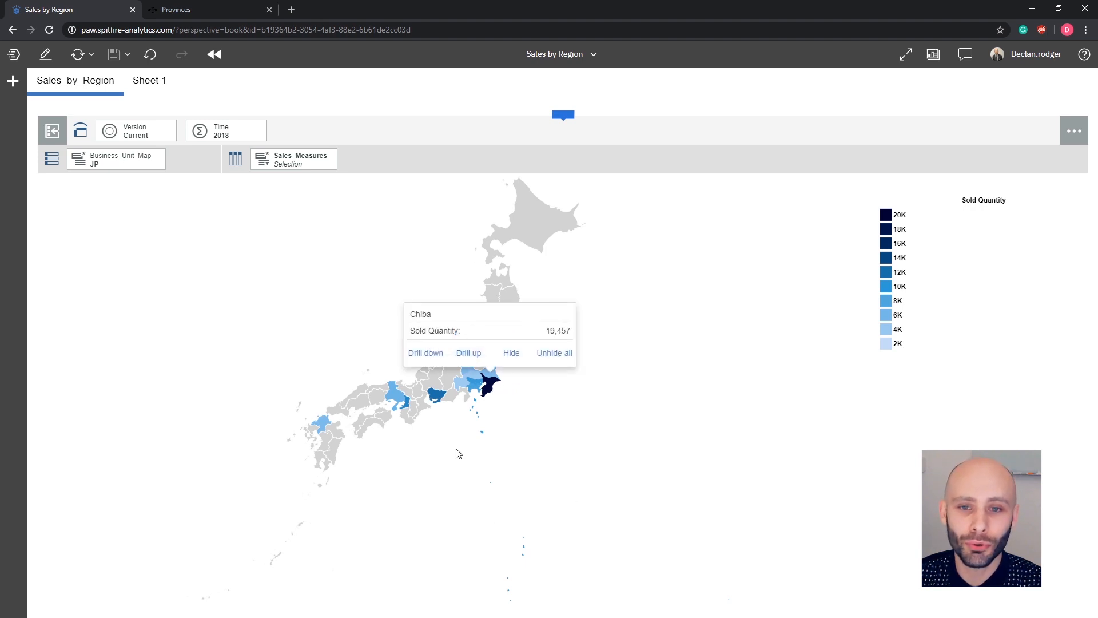